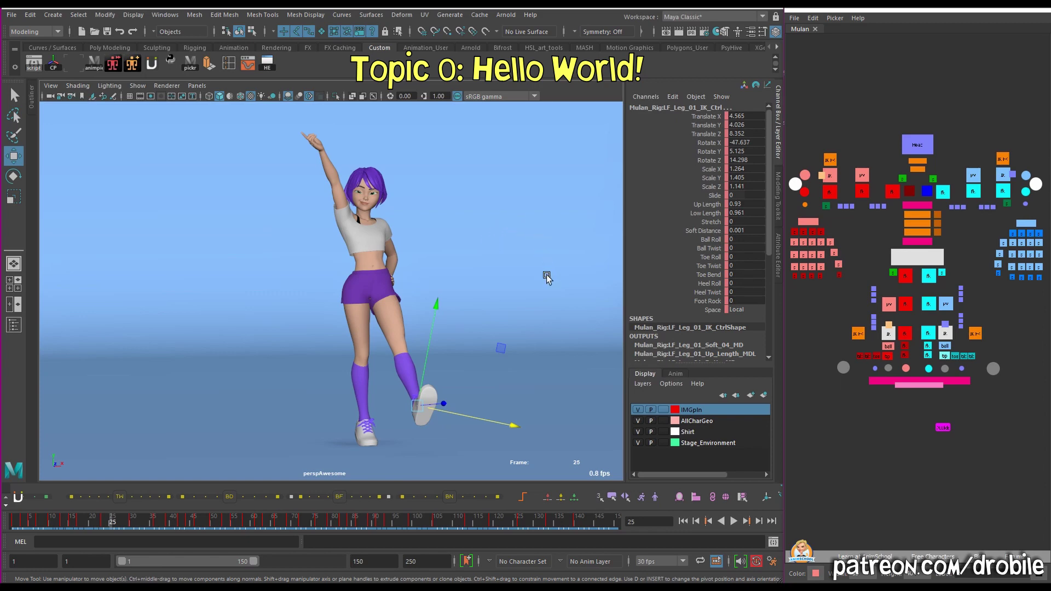
left_click_drag(493, 300, 517, 298, "alt")
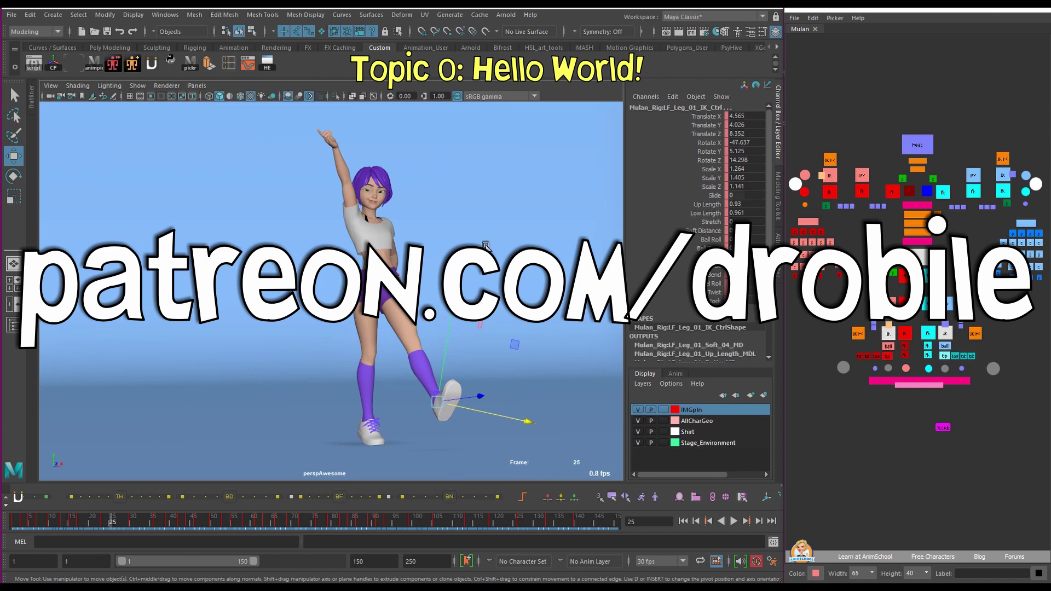
left_click_drag(490, 274, 465, 272, "alt")
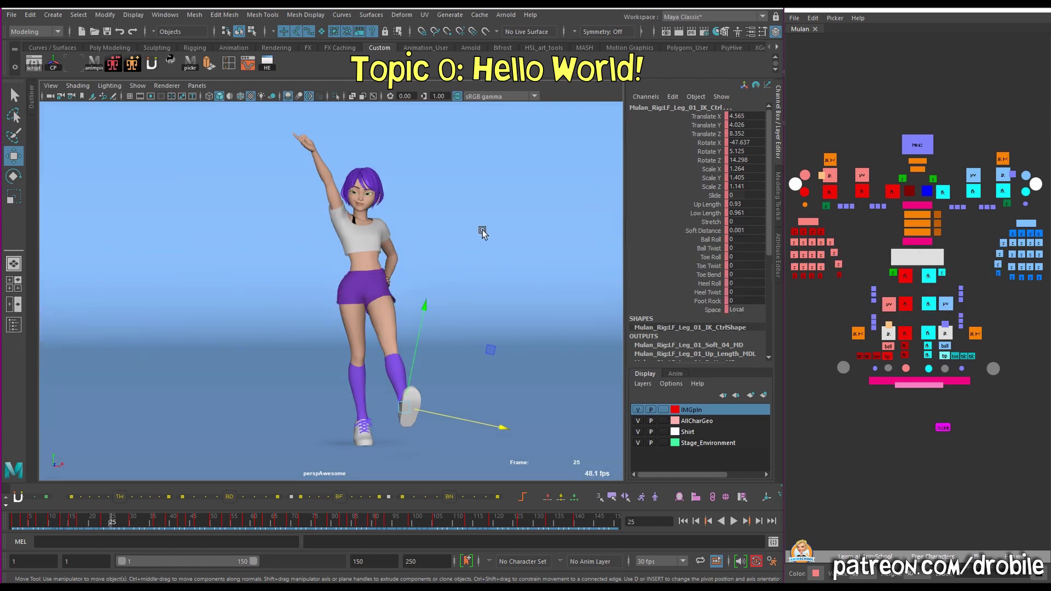
mouse_move(484, 237)
left_mouse_down("alt")
mouse_move(521, 237)
mouse_move(474, 235)
left_mouse_up("alt")
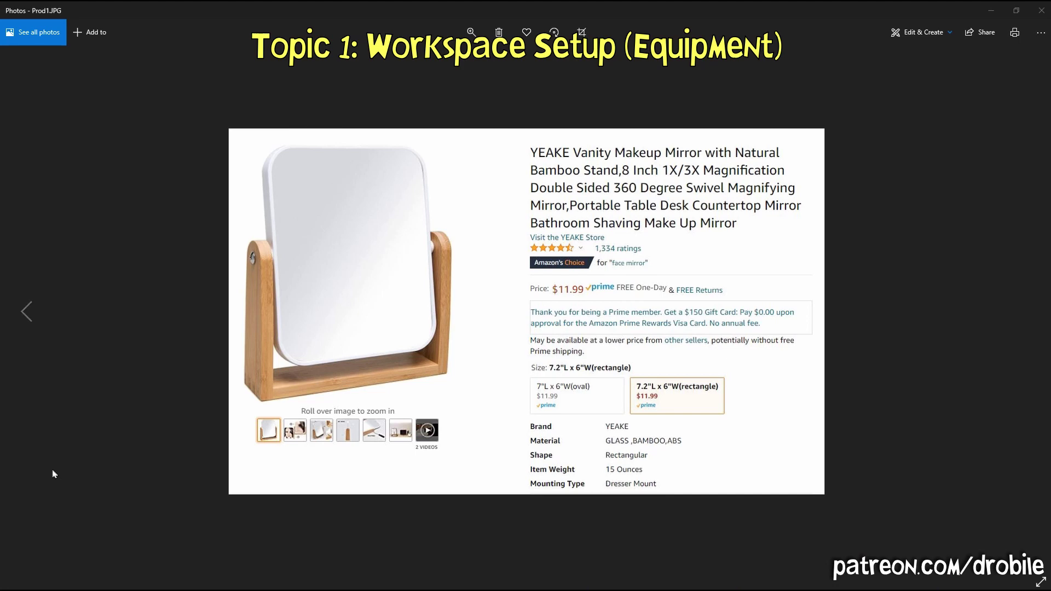
Step: Switch to Photos and look through the equipment images: mirror, phone tripod, laptop stand, laptop and standing desk
left_click(28, 311)
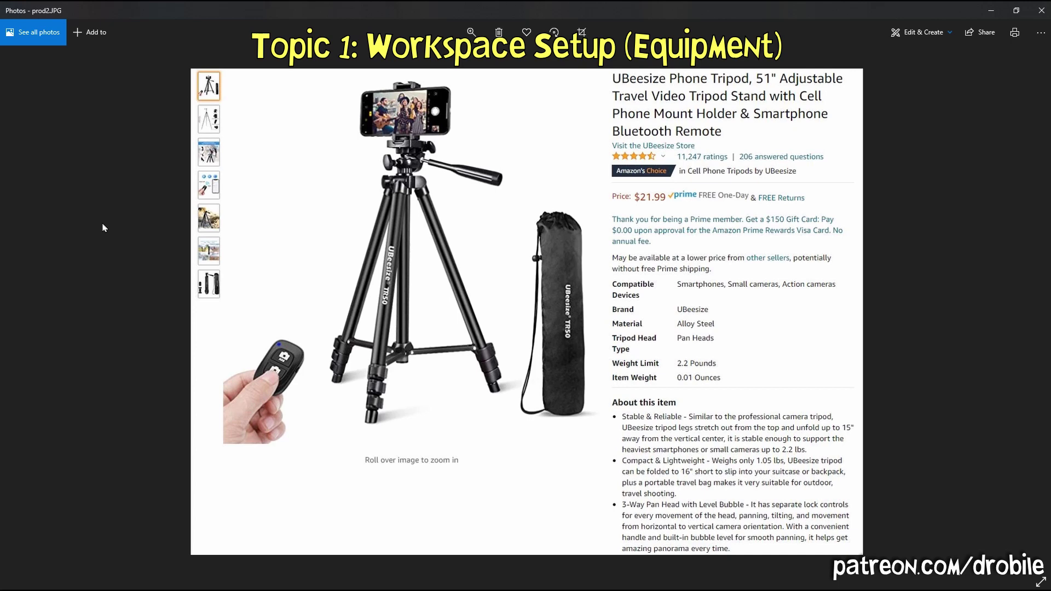
left_click(26, 312)
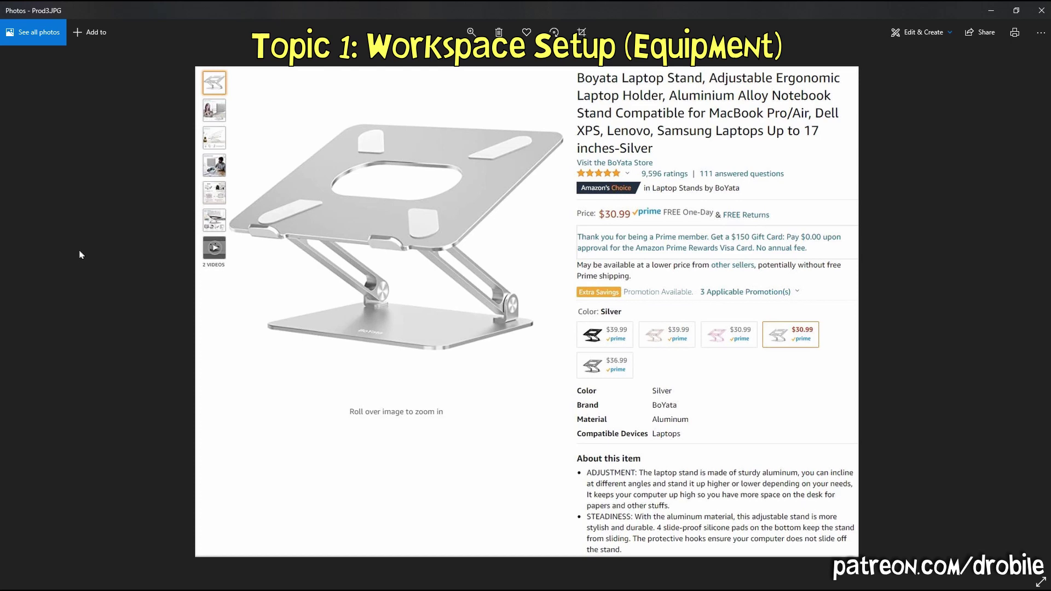
key("Left")
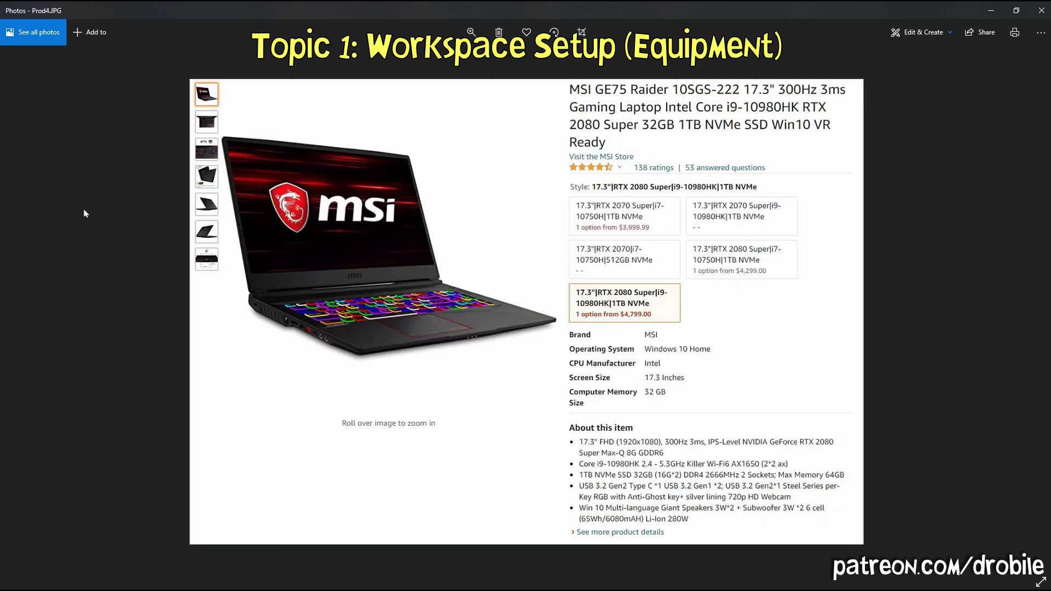
left_click(29, 310)
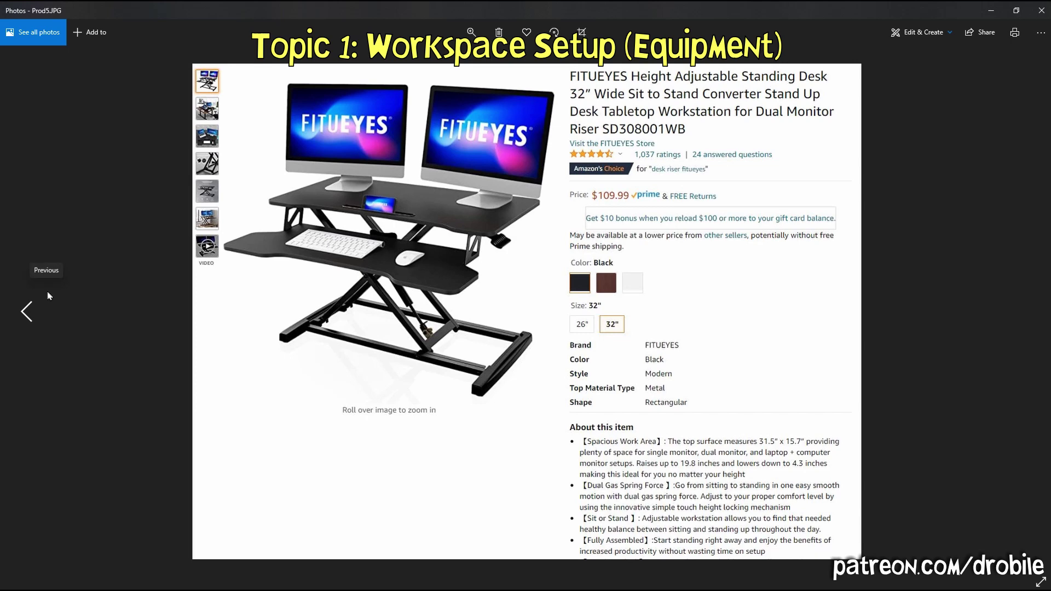
left_click(48, 297)
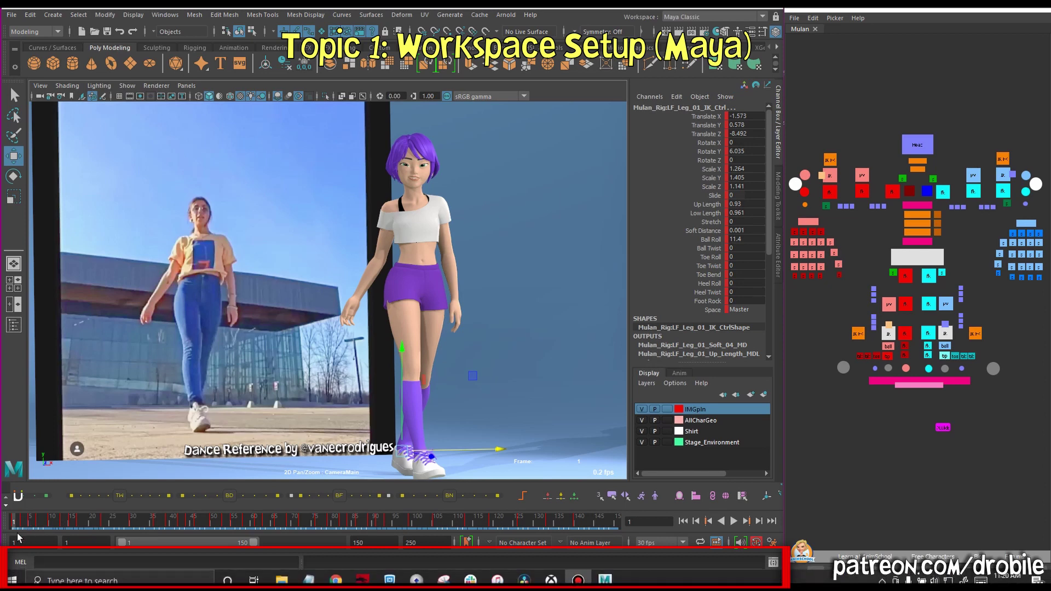
Step: Hide the help line and command line in Maya, and dock the shelf vertically beside the toolbox
left_click_drag(5, 576, 1050, 373)
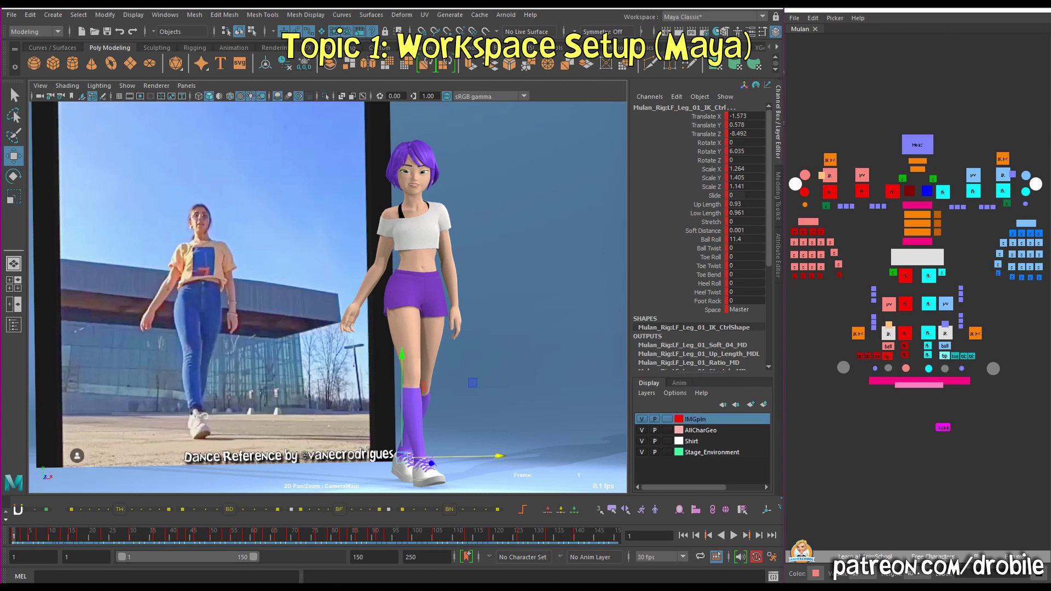
left_click_drag(6, 577, 1050, 481)
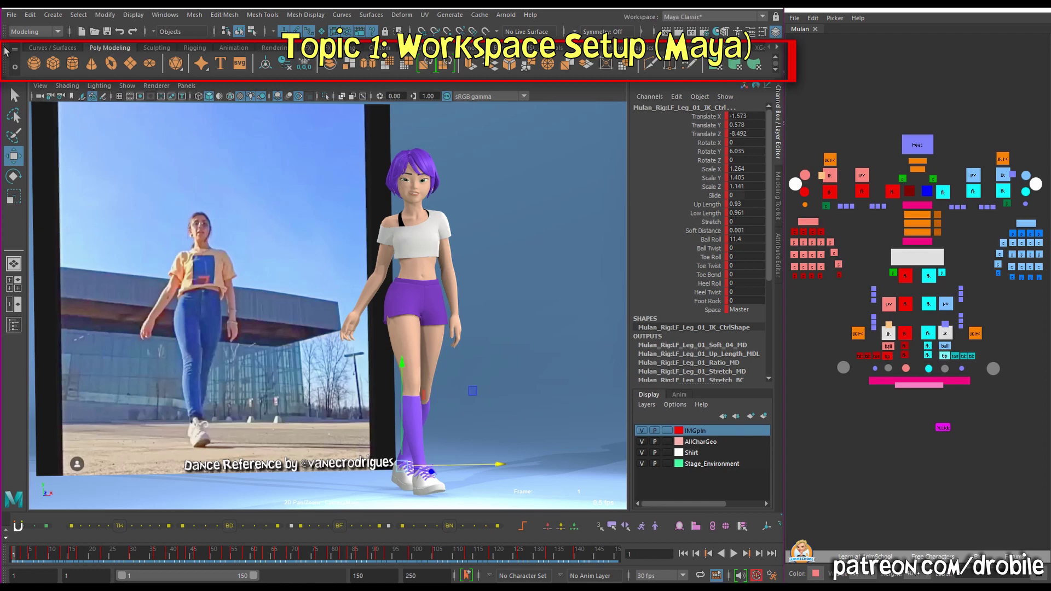
left_click_drag(6, 49, 27, 123)
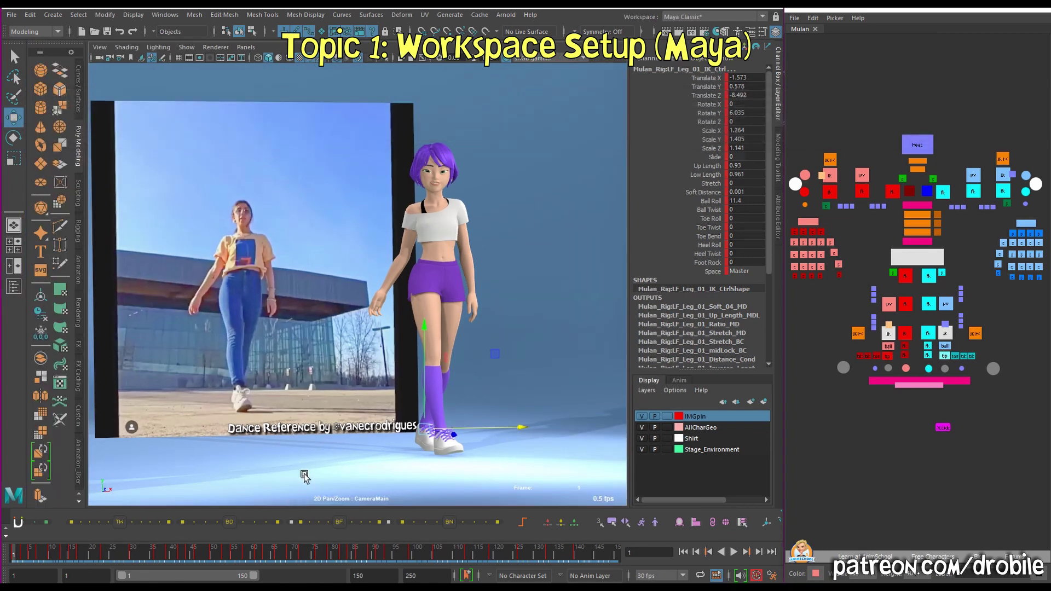
Step: Browse the available shelves in the docked shelf and display the Custom shelf
left_click(79, 501)
left_click(78, 501)
left_click(78, 501)
left_click(79, 501)
left_click(79, 502)
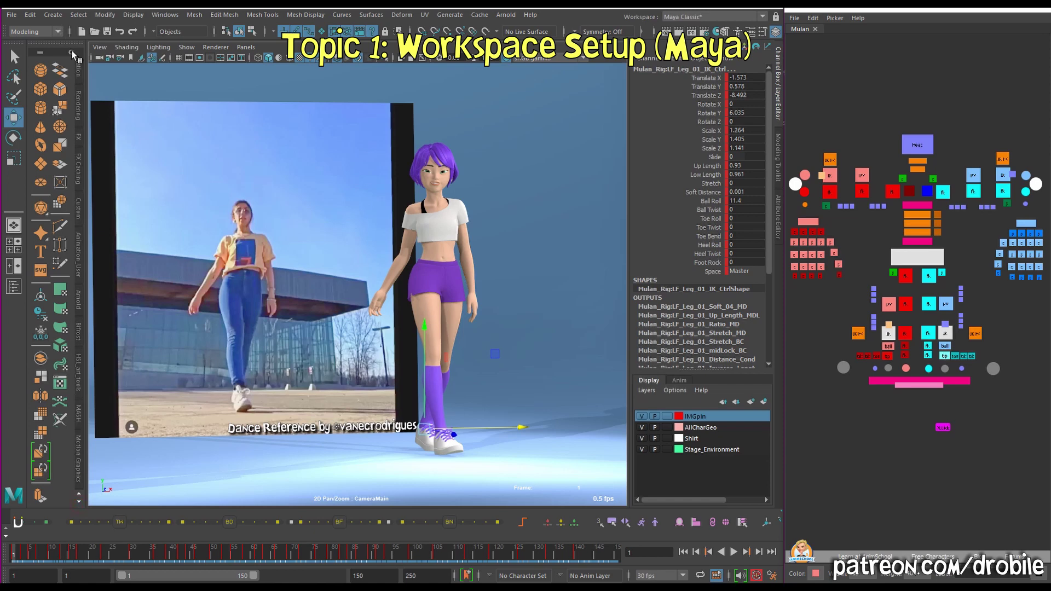
left_click(42, 53)
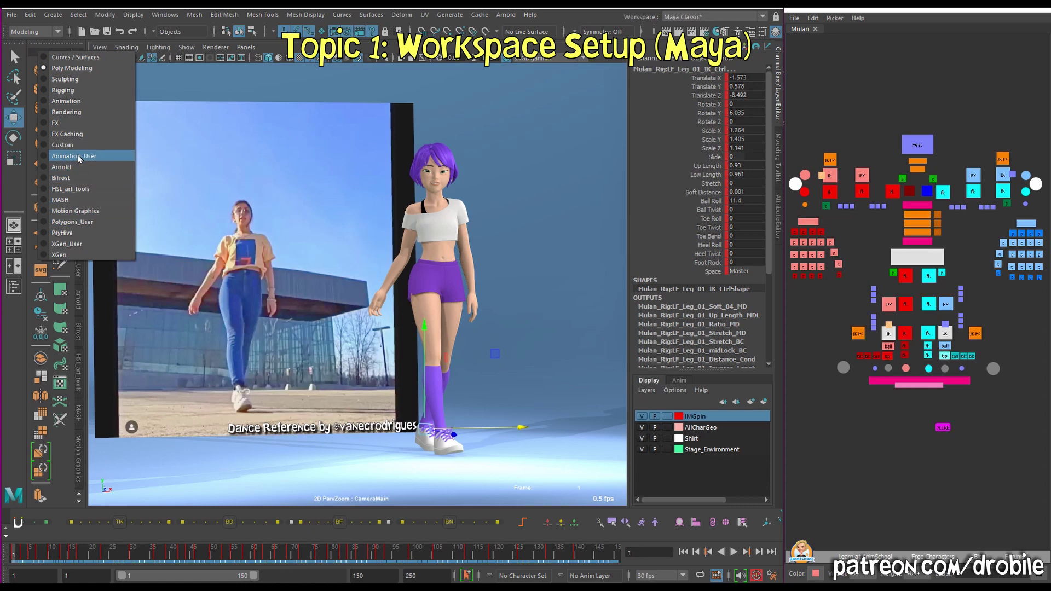
left_click(76, 102)
left_click(47, 53)
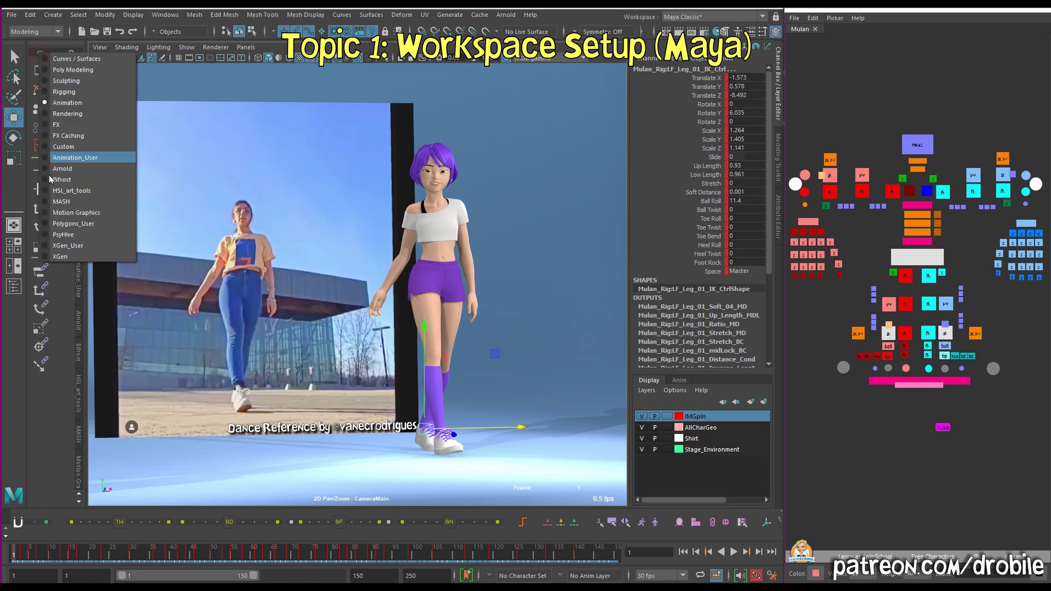
left_click(66, 147)
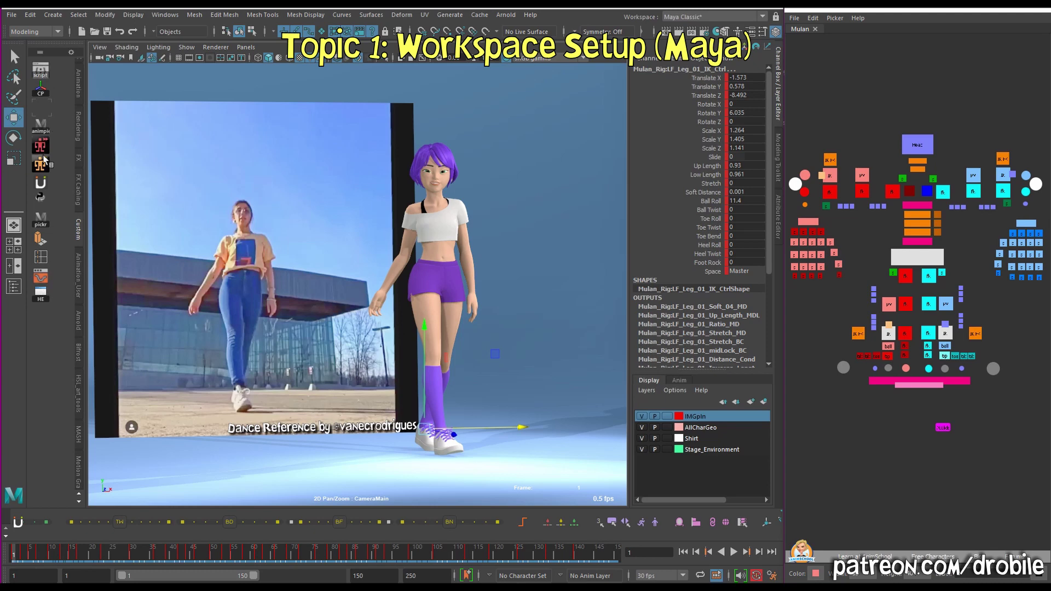
left_click_drag(53, 44, 70, 48)
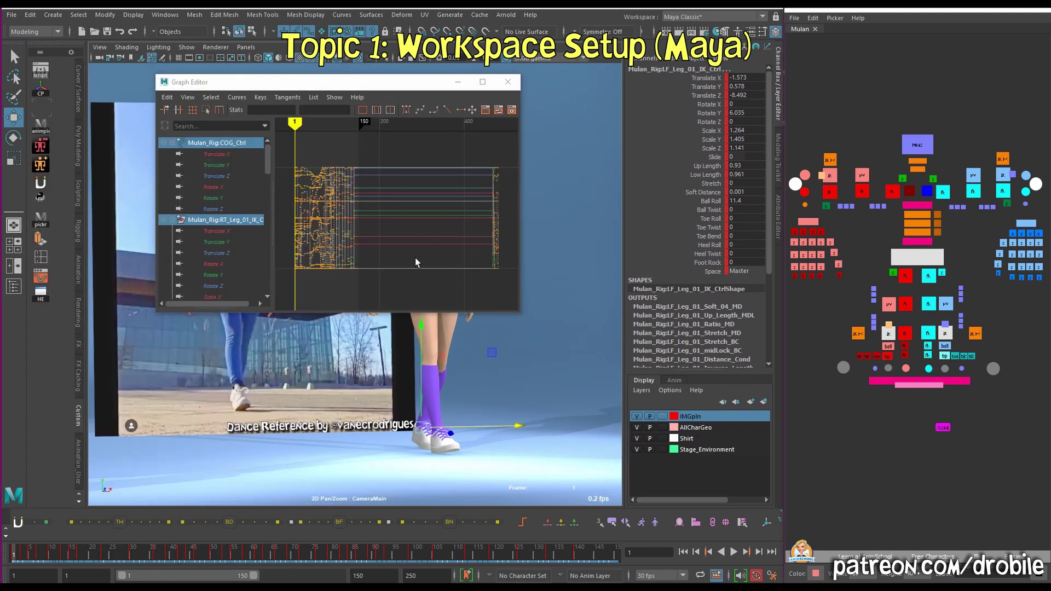
Step: Deselect all rig controls and close the Graph Editor window
left_click(946, 91)
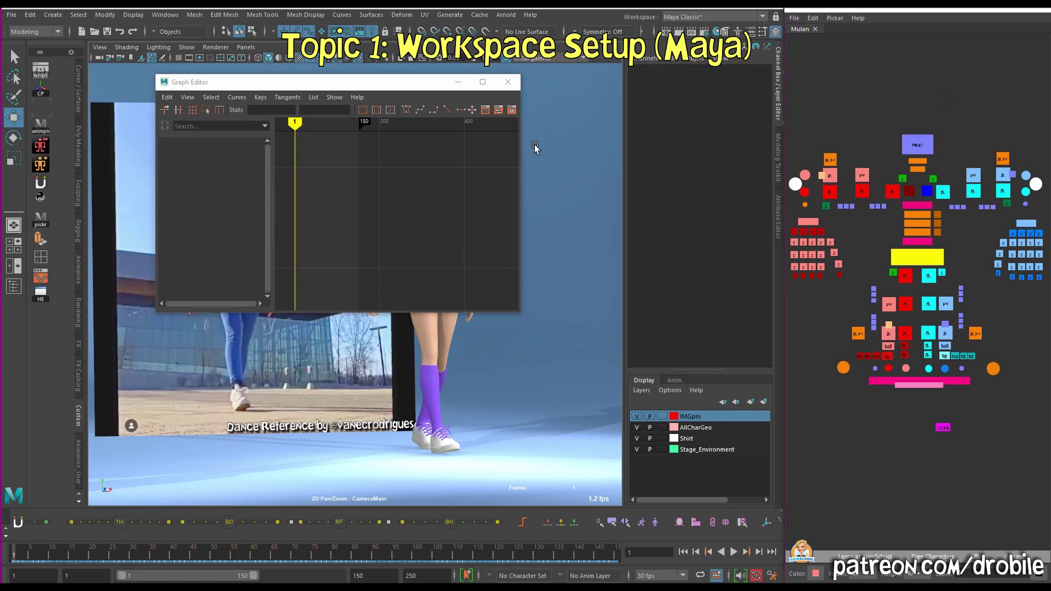
left_click_drag(383, 88, 585, 180)
left_click(711, 173)
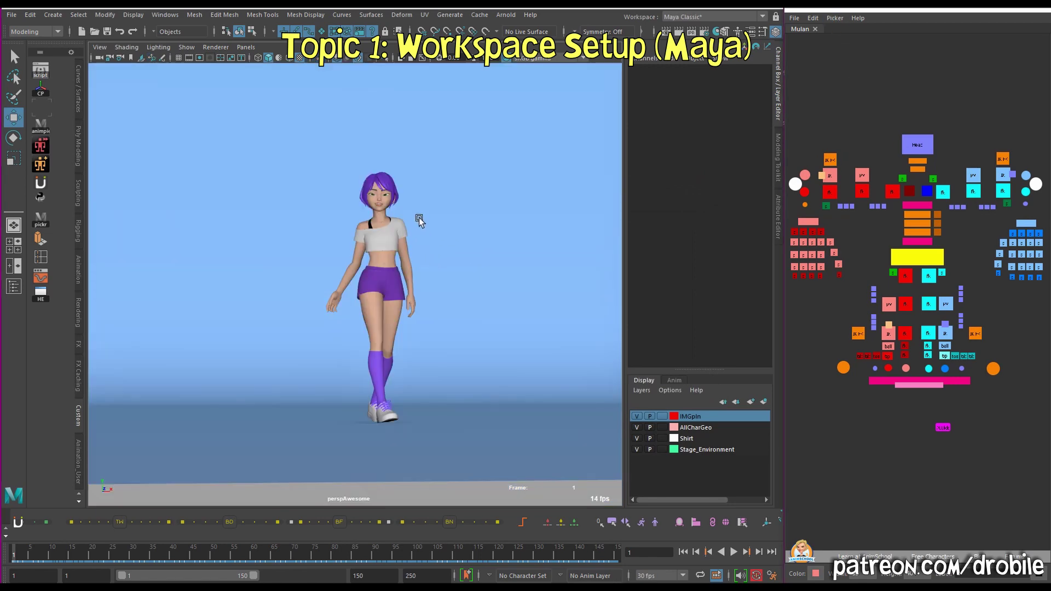
Step: Show the four-view layout and orbit the perspective view around to the character's side profile
key("space")
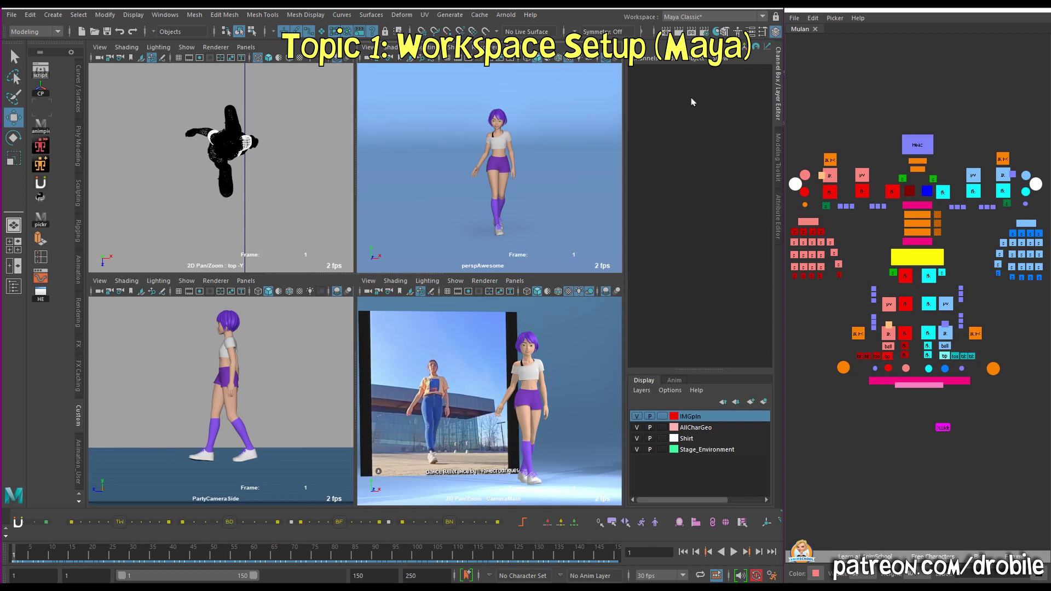
left_click_drag(485, 183, 615, 174, "alt")
middle_click_drag(614, 174, 563, 175, "alt")
scroll(554, 179, "up", 3)
left_click_drag(552, 187, 573, 158, "alt")
left_click_drag(493, 156, 520, 157, "alt")
middle_click_drag(513, 157, 540, 158, "alt")
left_click_drag(540, 159, 587, 169, "alt")
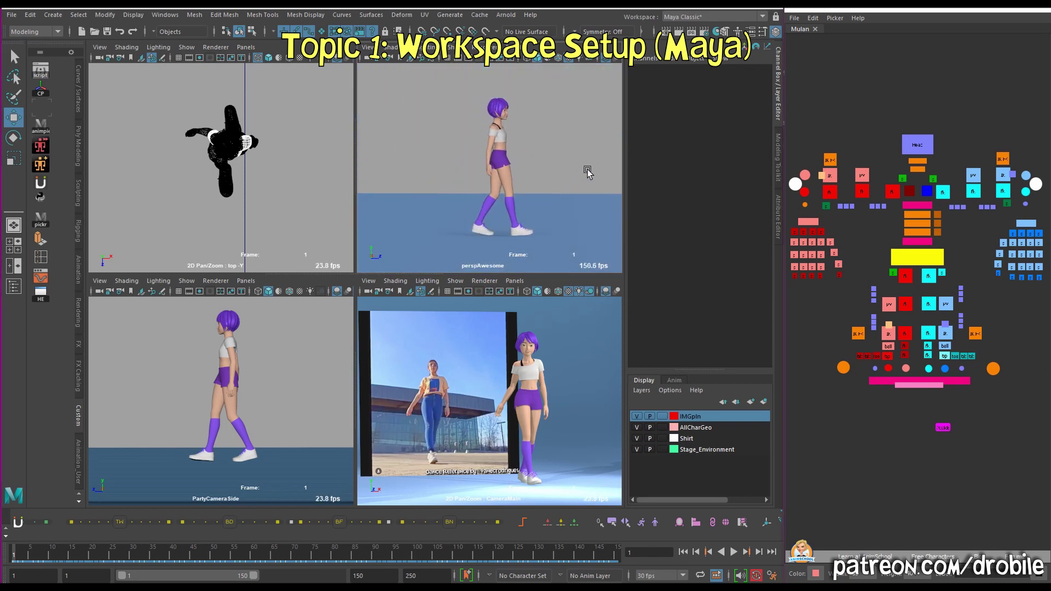
Step: Maximize the perspective view, orbit back to the character's front, and return to the four-view layout
key("space")
key("space")
key("space")
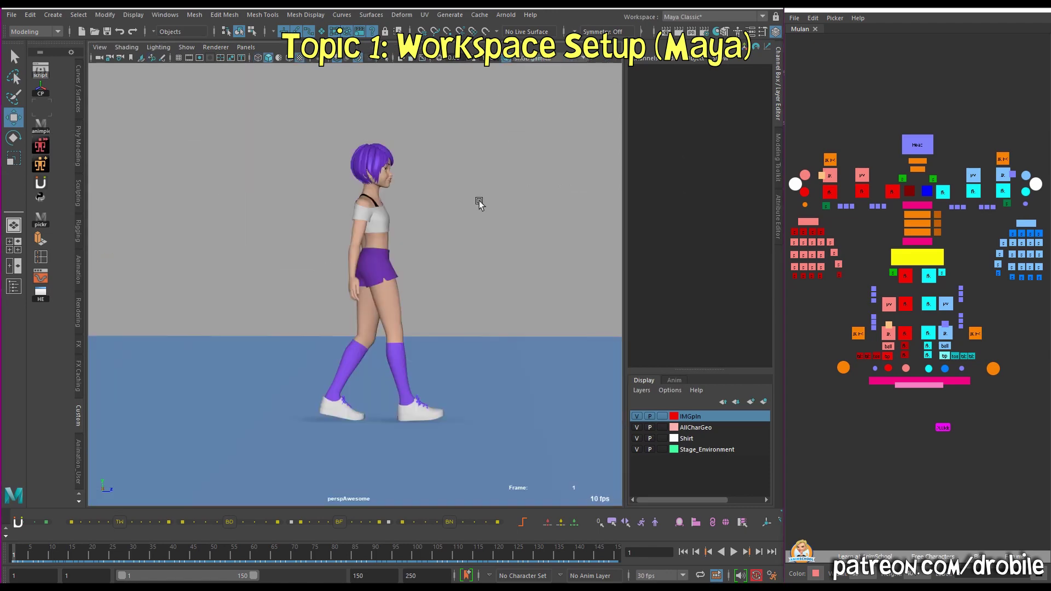
left_click_drag(478, 199, 355, 205, "alt")
key("space")
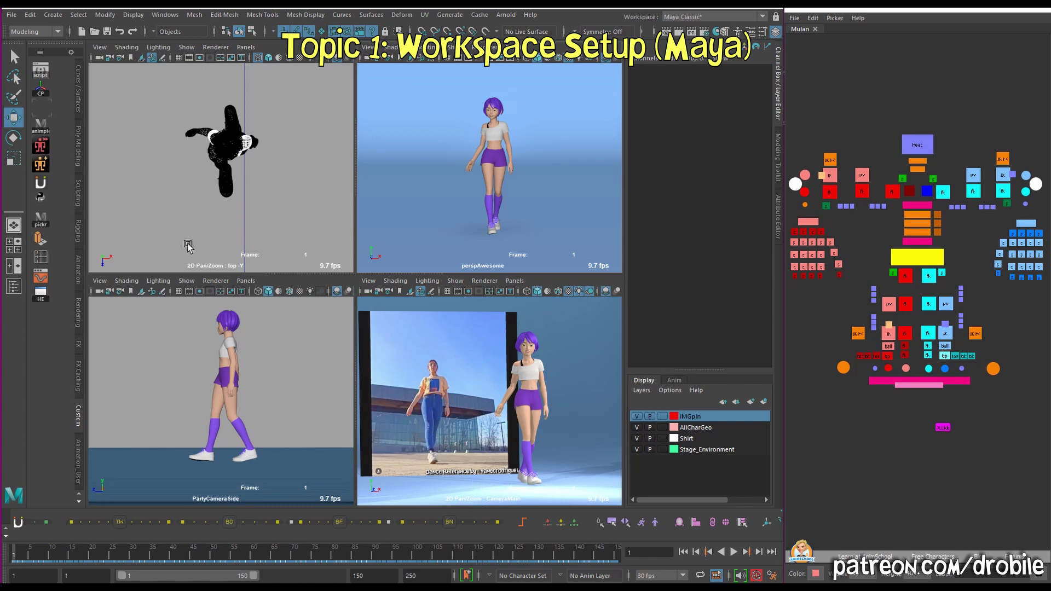
Step: Examine the character from different angles in the perspective and side camera views
mouse_move(501, 157)
left_mouse_down("alt")
mouse_move(578, 163)
mouse_move(617, 152)
mouse_move(513, 171)
mouse_move(562, 186)
mouse_move(485, 178)
mouse_move(501, 149)
left_mouse_up("alt")
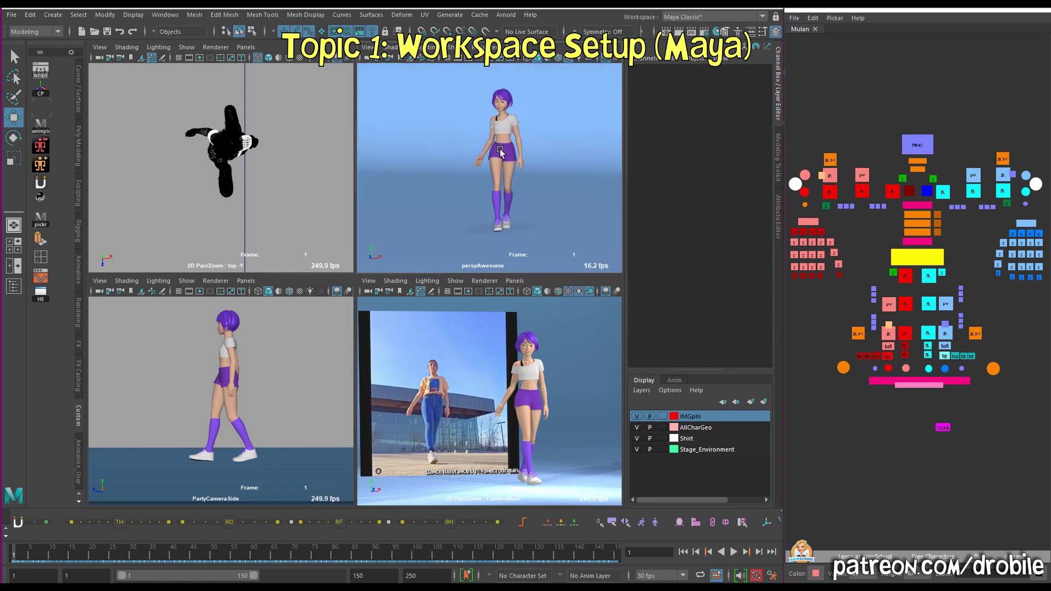
left_click_drag(260, 377, 265, 379, "alt")
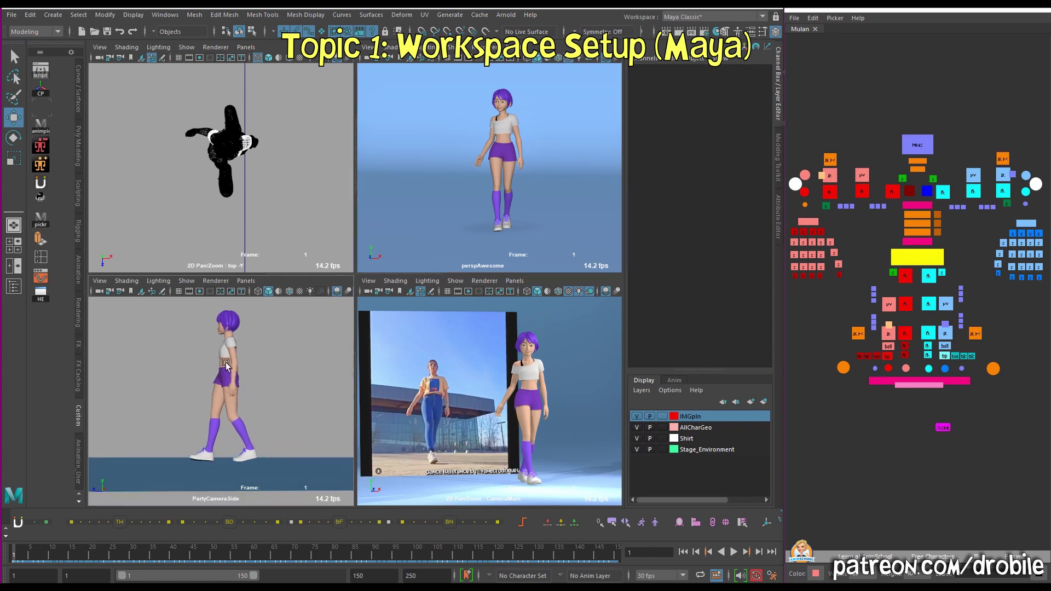
mouse_move(536, 141)
left_mouse_down("alt")
mouse_move(545, 141)
mouse_move(534, 163)
left_mouse_up("alt")
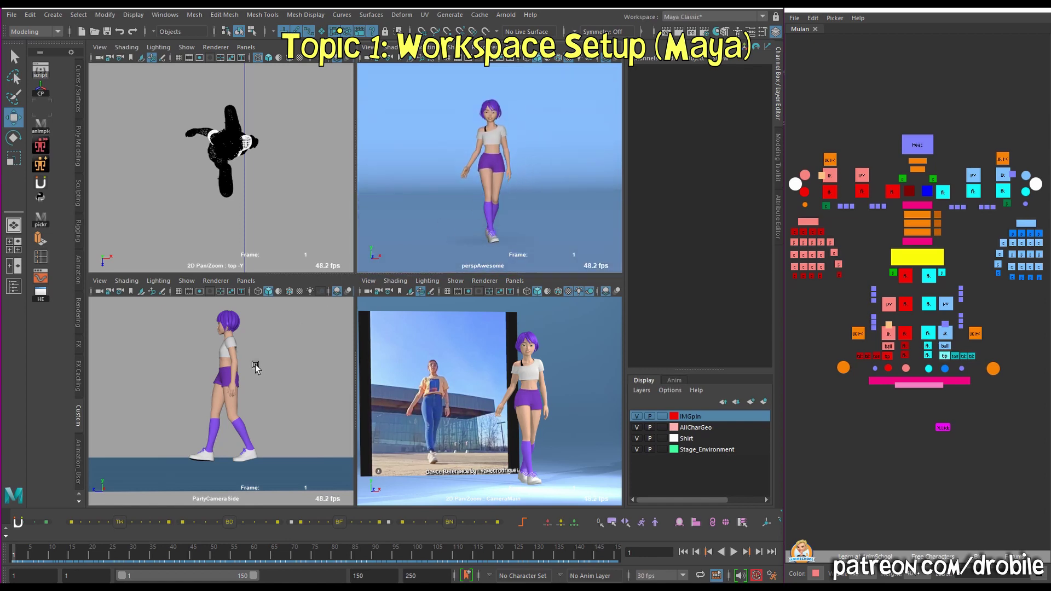
left_click_drag(496, 156, 533, 151, "alt")
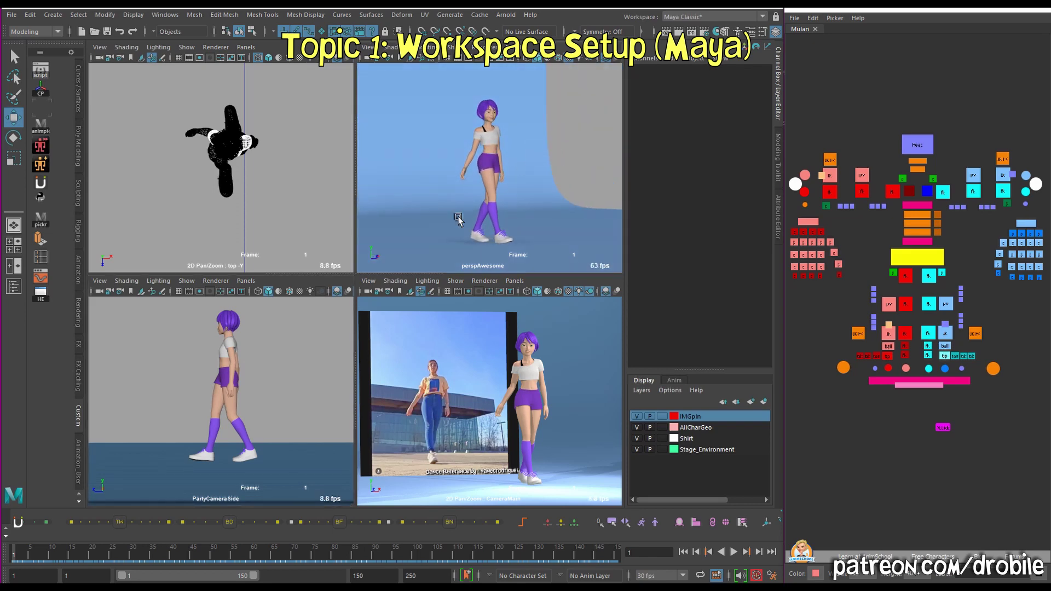
left_click_drag(243, 346, 287, 344, "alt")
Step: Play the dance animation in all four views, stop at frame 52, and scrub through the timeline
key("alt+v")
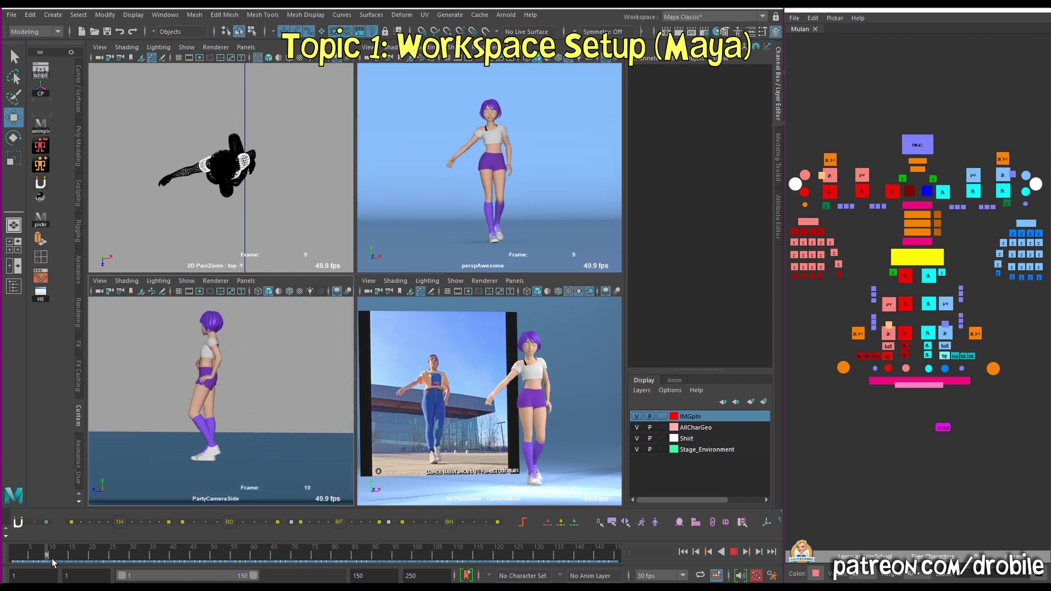
left_click(221, 554)
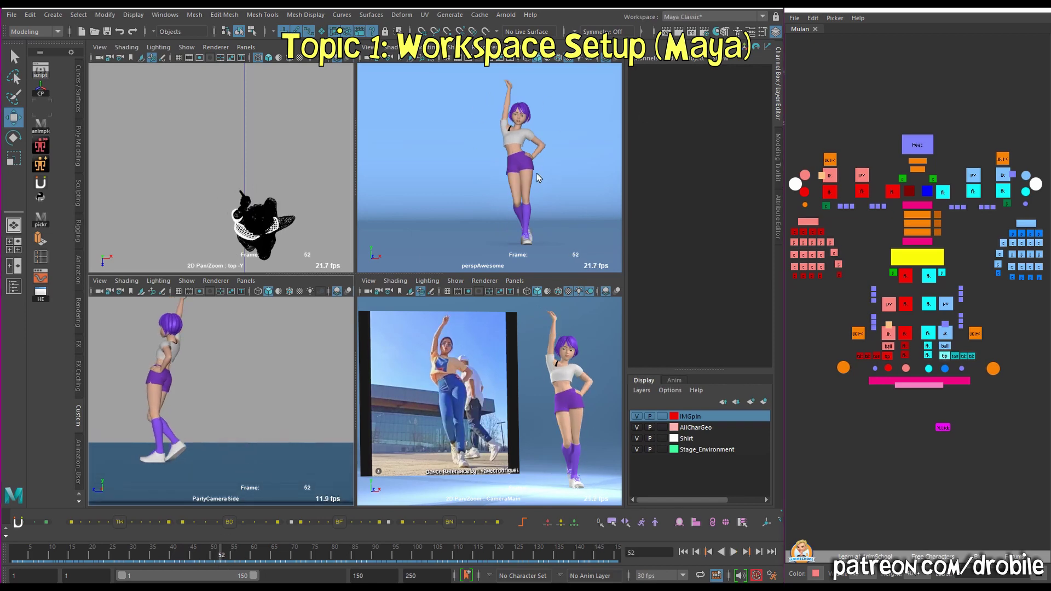
key("space")
left_click_drag(116, 548, 203, 547)
key("space")
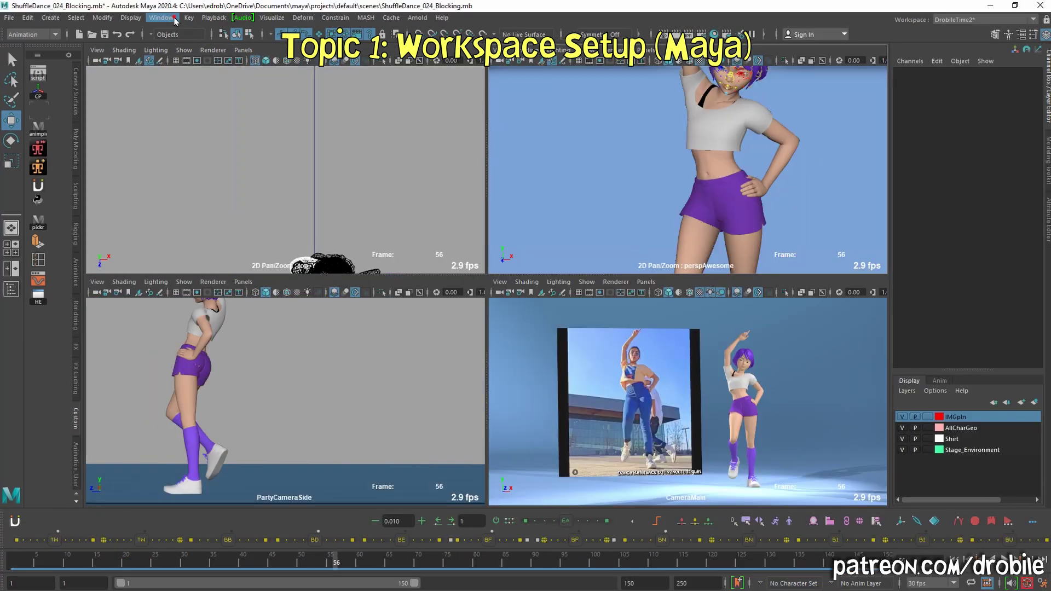
Step: Open the Outliner, dock it between the shelf and the viewports, and narrow its panel
left_click(174, 19)
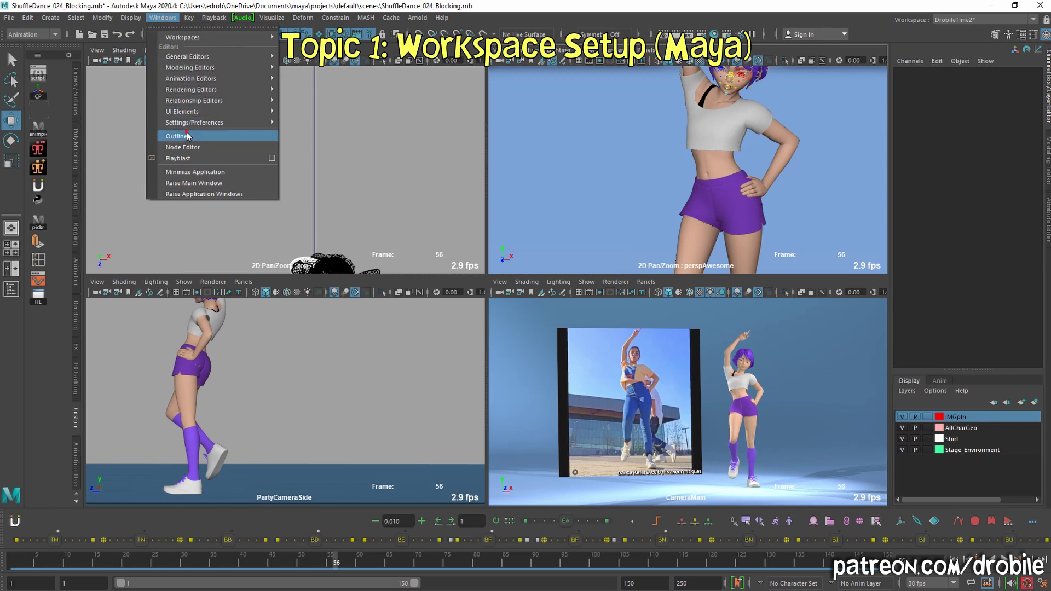
left_click(208, 135)
left_click_drag(346, 119, 85, 61)
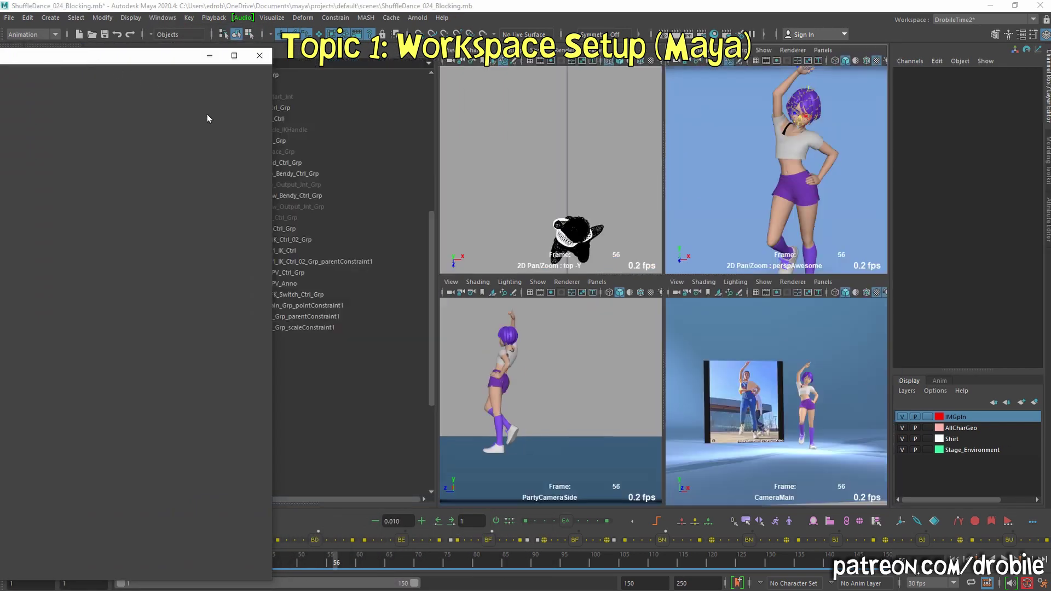
left_click_drag(438, 195, 326, 132)
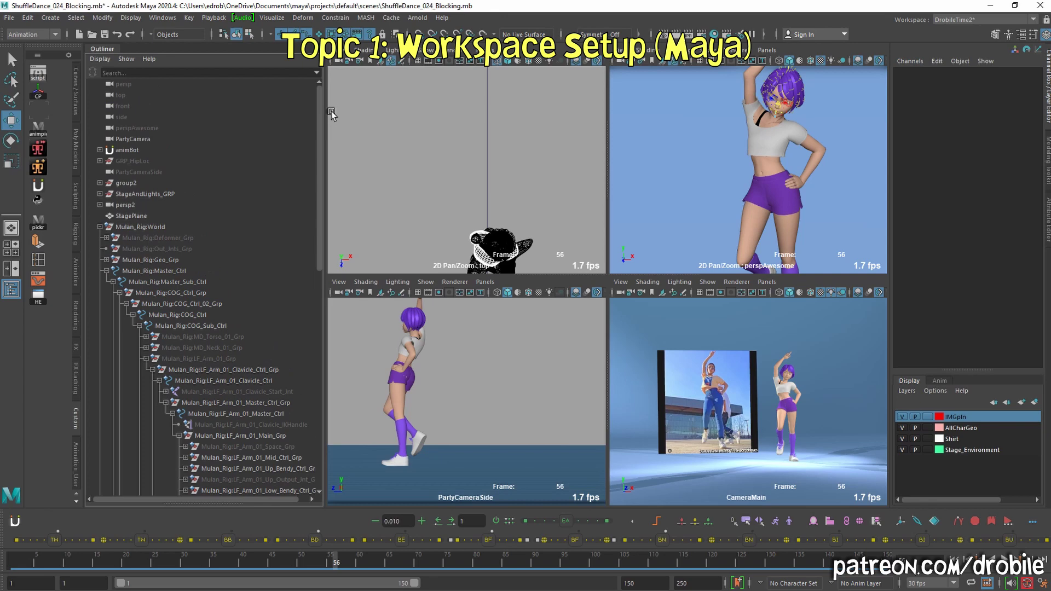
left_click_drag(327, 112, 229, 111)
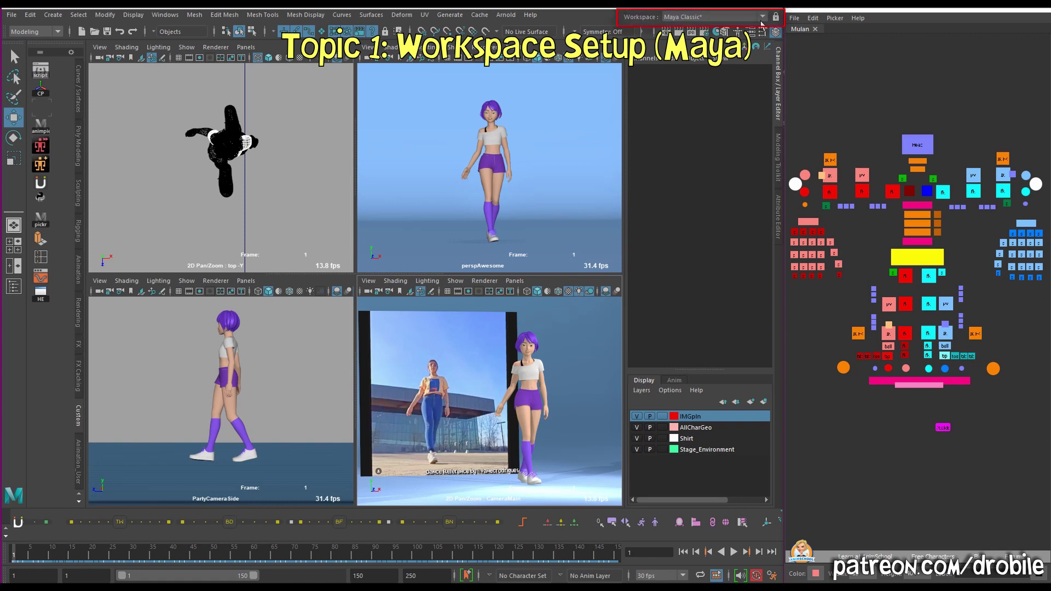
Step: Save the current interface layout as a new workspace named DrobileTime2
left_click(763, 19)
left_click(704, 228)
type("Dori")
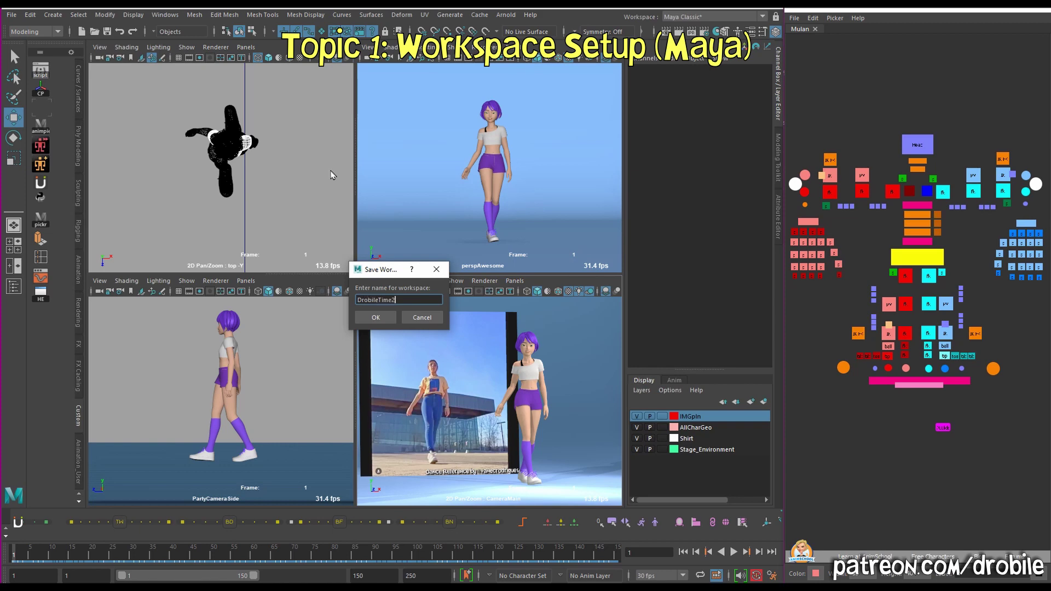
left_click(376, 318)
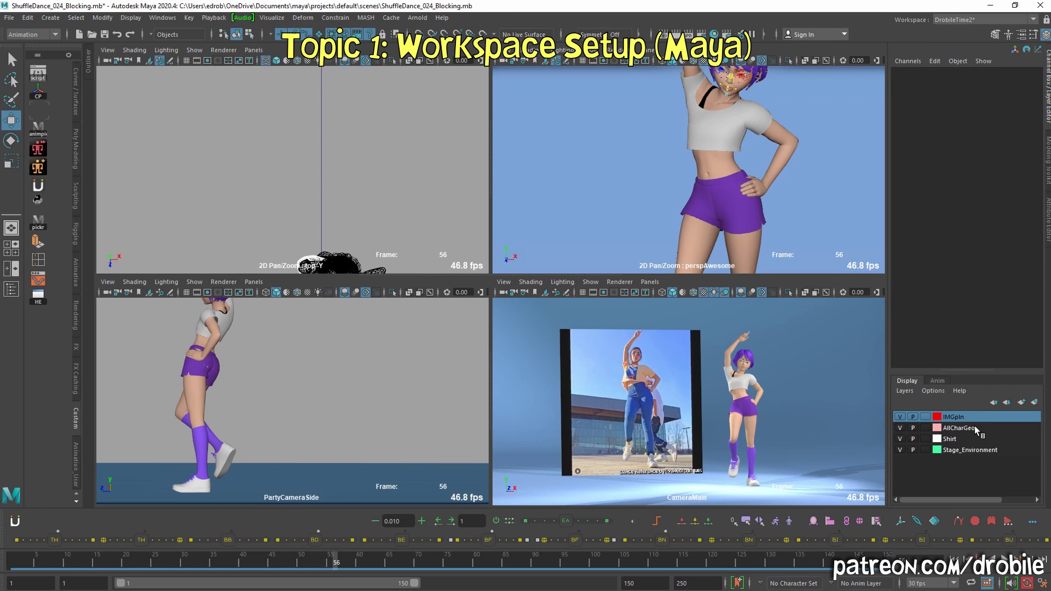
Step: Look over the scene's display layers and view the IMGpin layer's edit settings, then close them
left_click(965, 450)
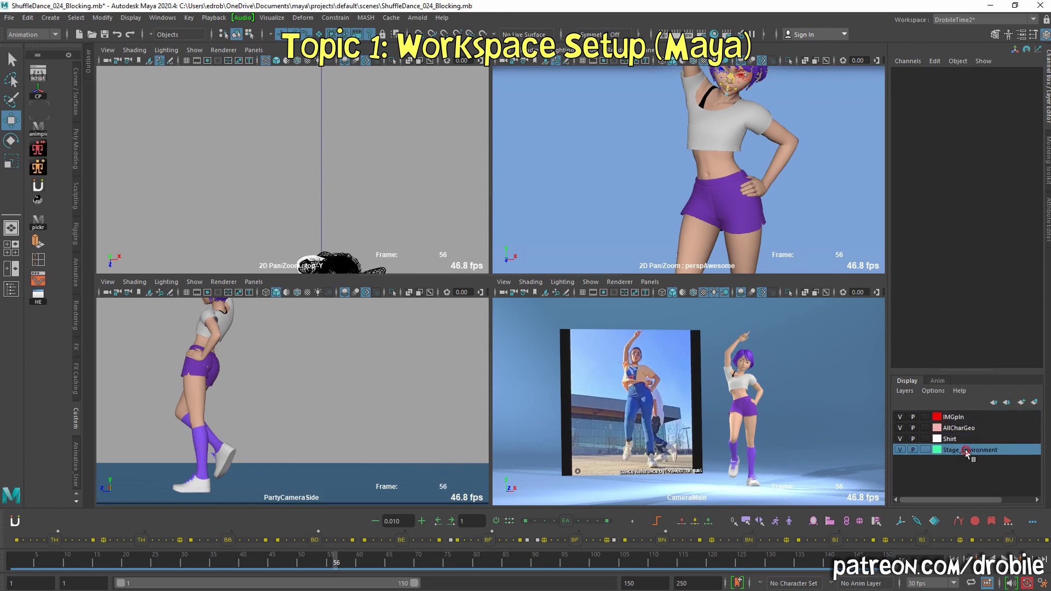
left_click(967, 418)
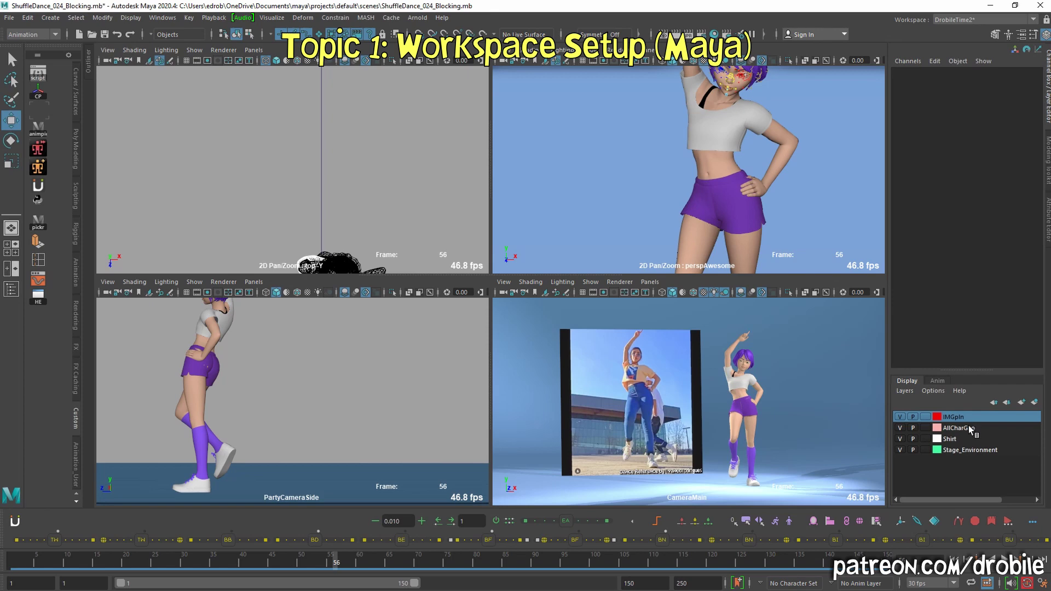
left_click(968, 438)
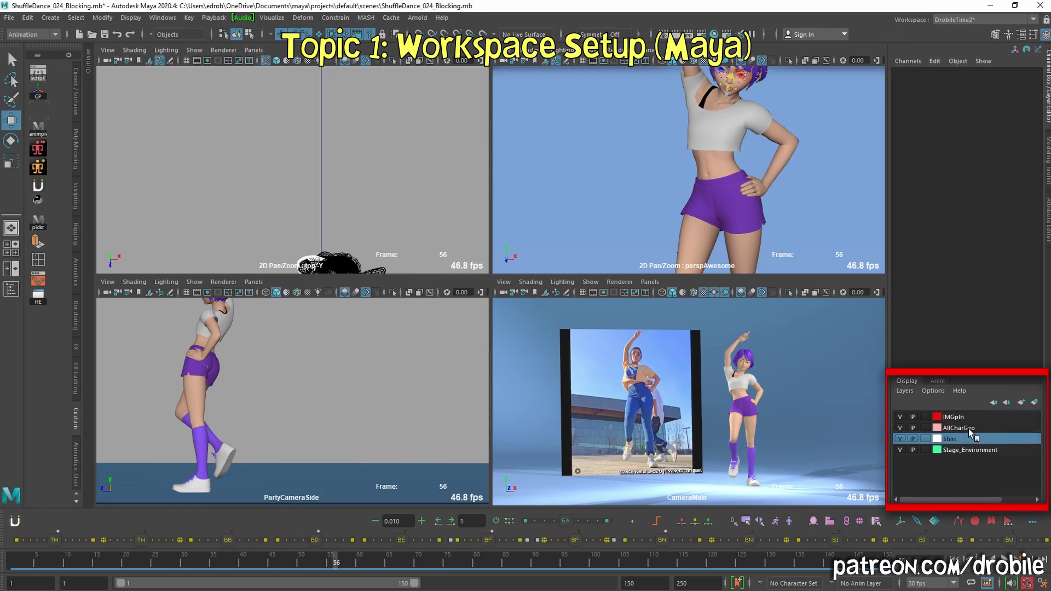
left_click(960, 418)
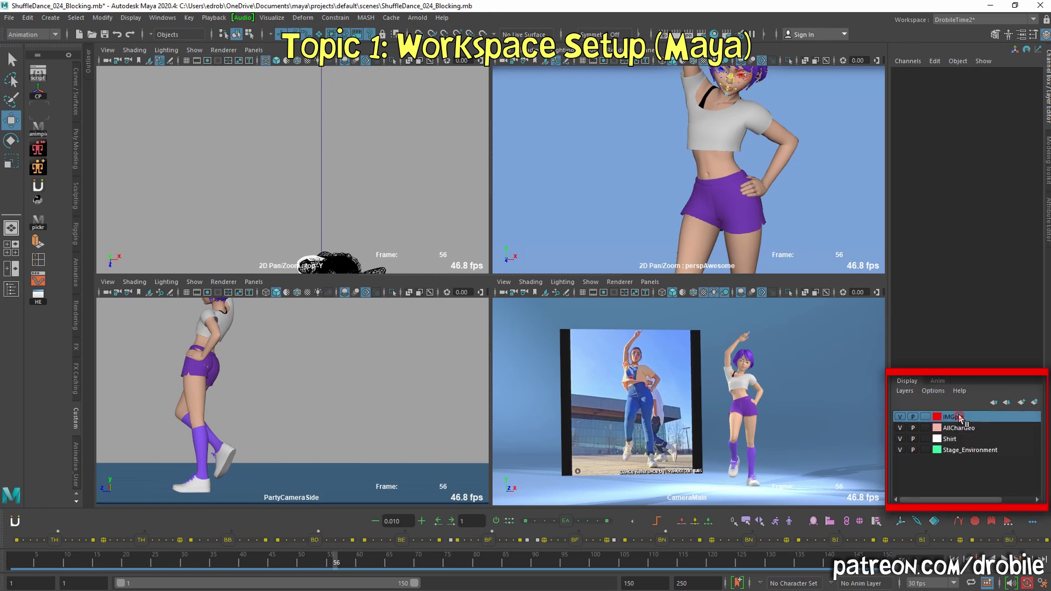
double_click(955, 417)
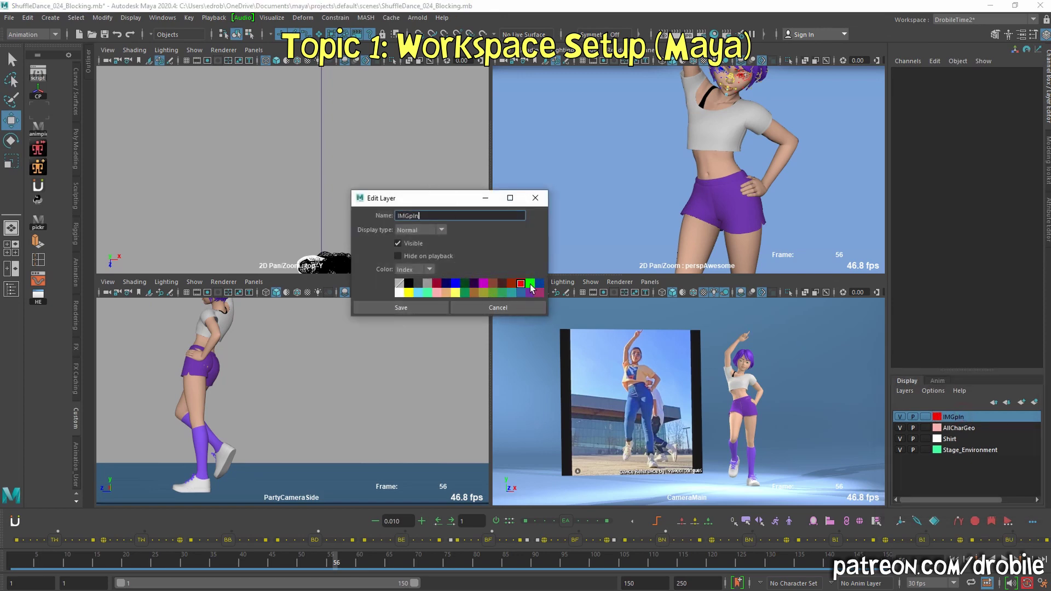
left_click(470, 307)
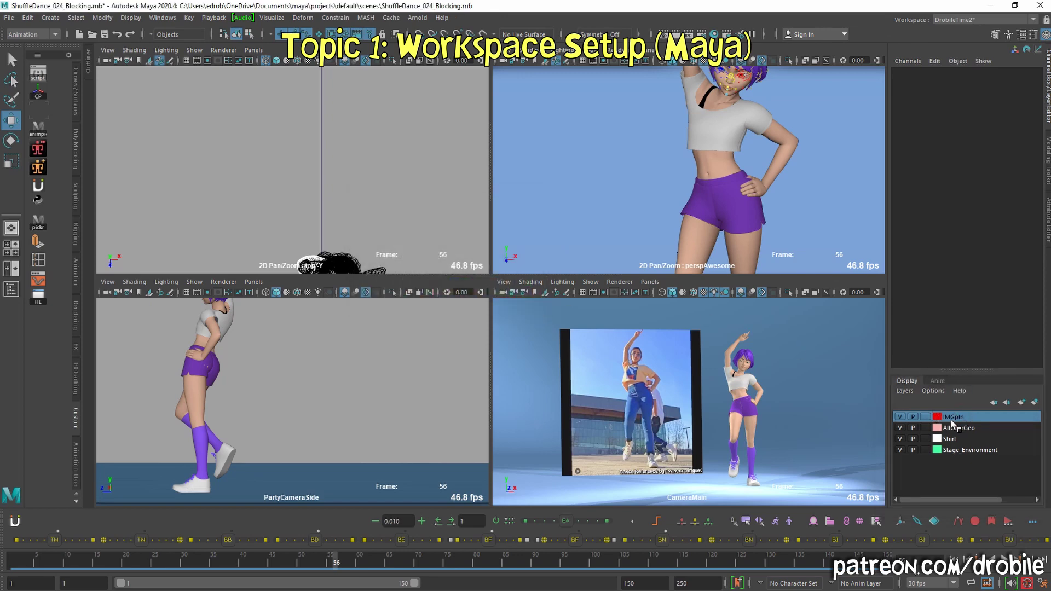
Step: Toggle the IMGpin and AllCharGeo layers' visibility off and back on, and switch to the animation layers
left_click(900, 417)
left_click(900, 417)
left_click(899, 428)
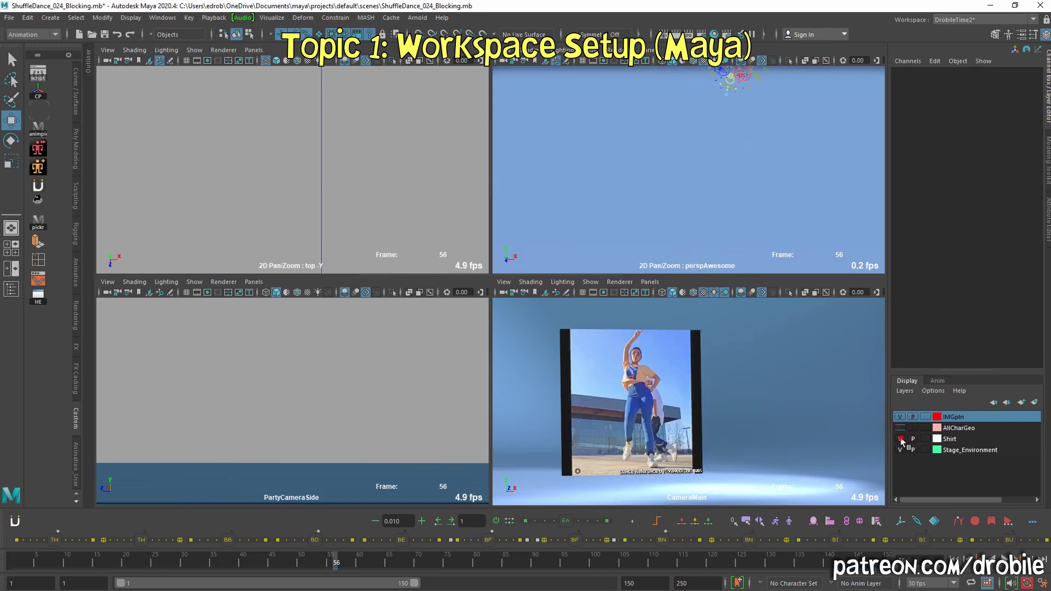
left_click(900, 428)
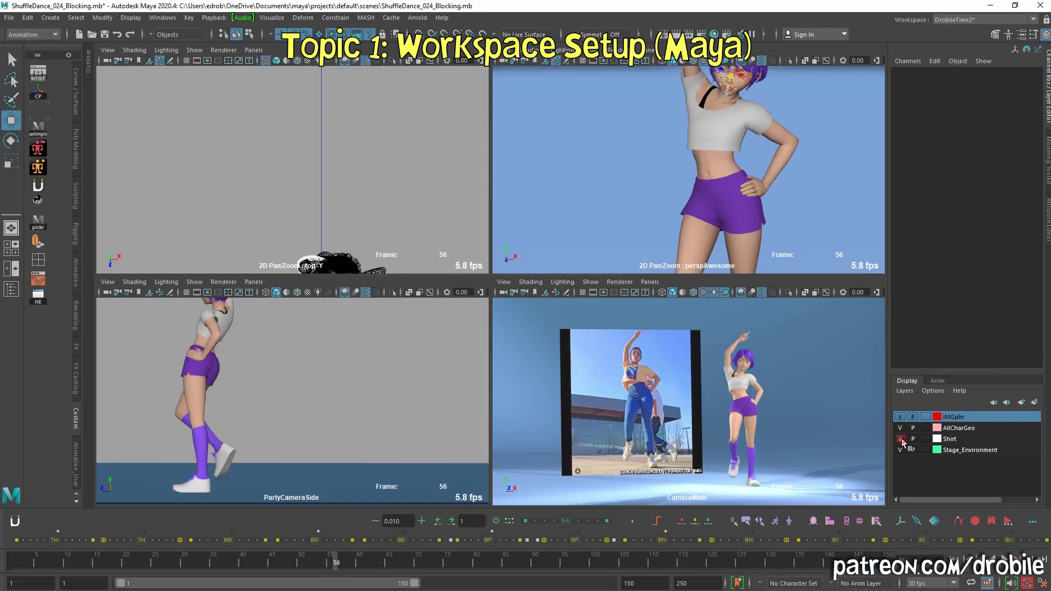
left_click(938, 382)
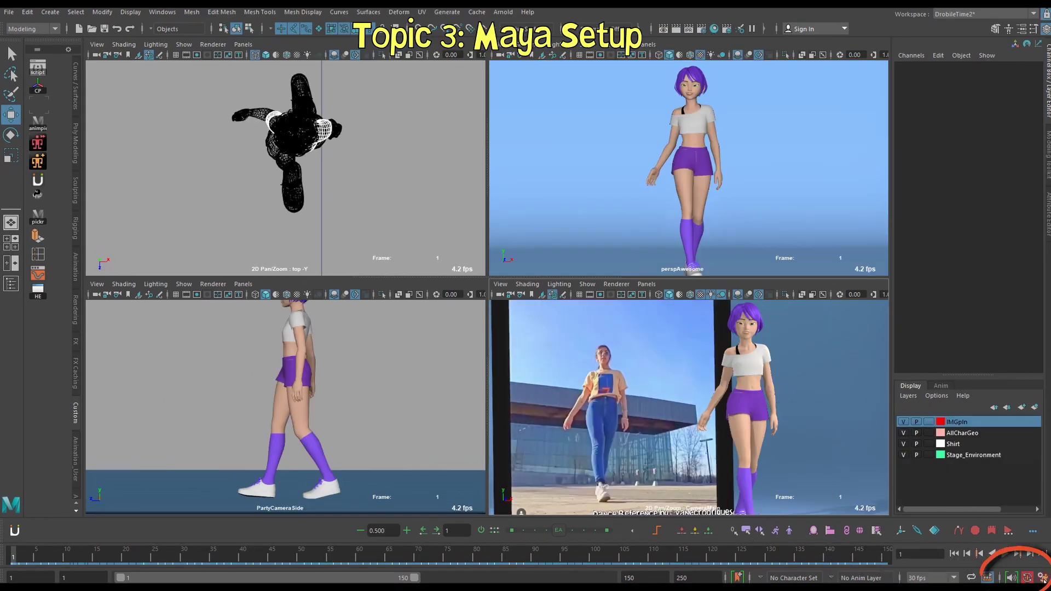
Step: Set the Viewport 2.0 font to a custom size with Small UI Font Size 12 and UI Font Size 16, and save the preferences
left_click(1043, 578)
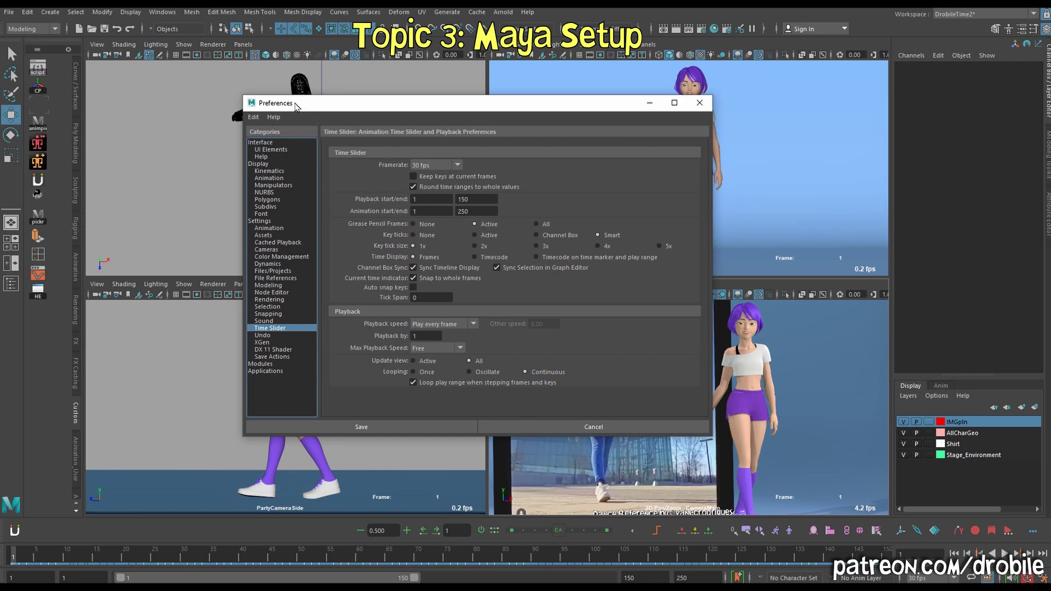
left_click_drag(295, 106, 397, 137)
left_click(379, 174)
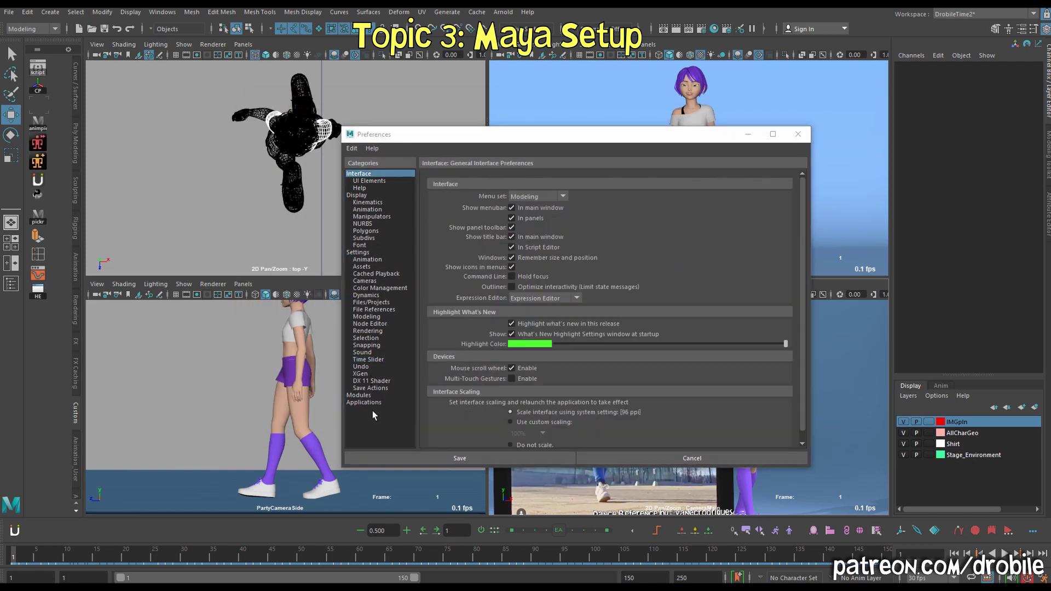
left_click(368, 181)
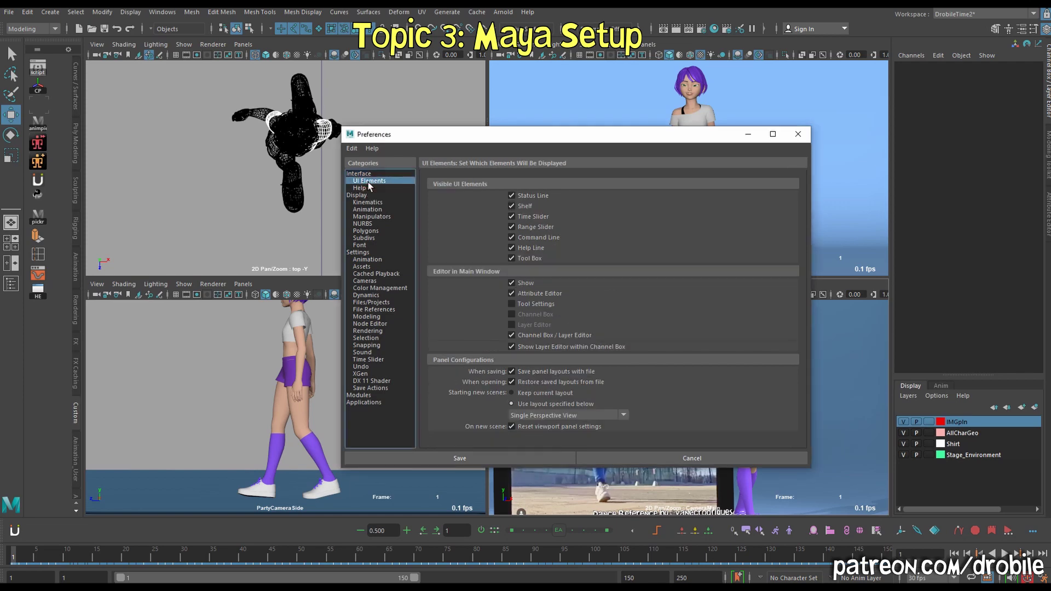
left_click(370, 189)
left_click(375, 245)
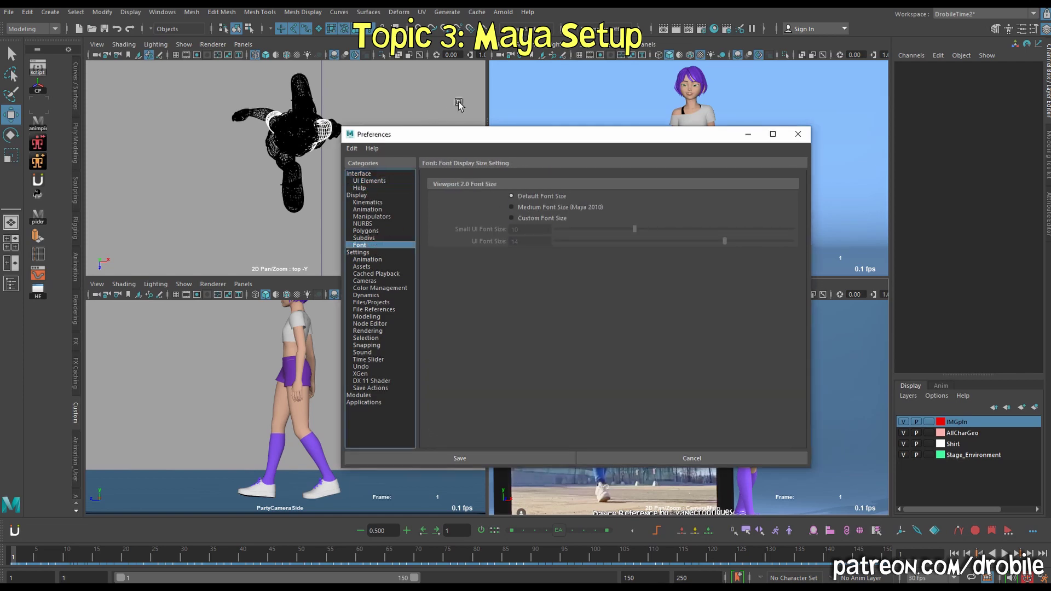
left_click(564, 217)
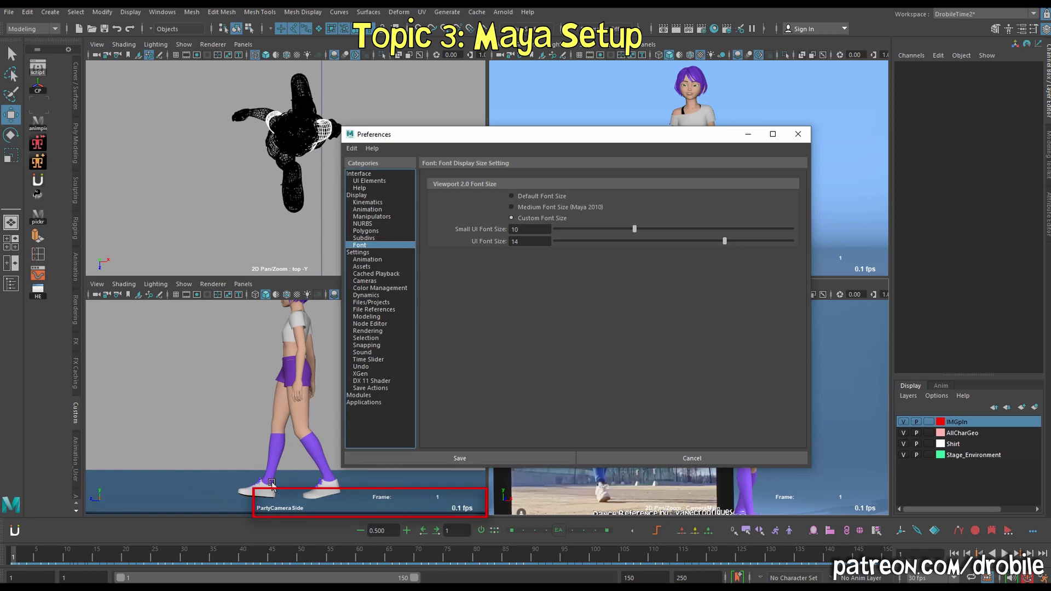
left_click_drag(636, 229, 694, 230)
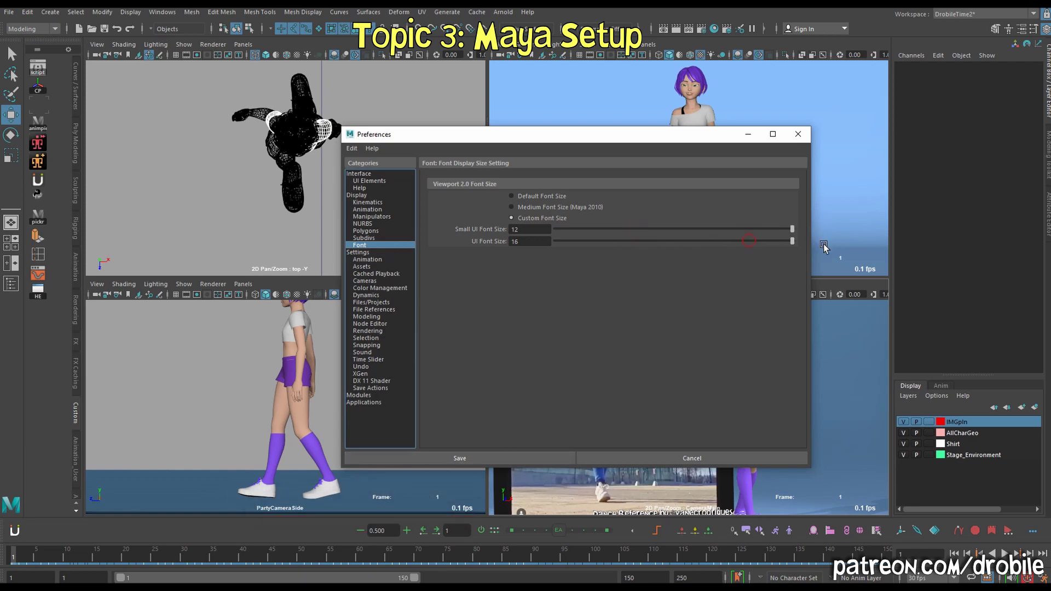
left_click(490, 460)
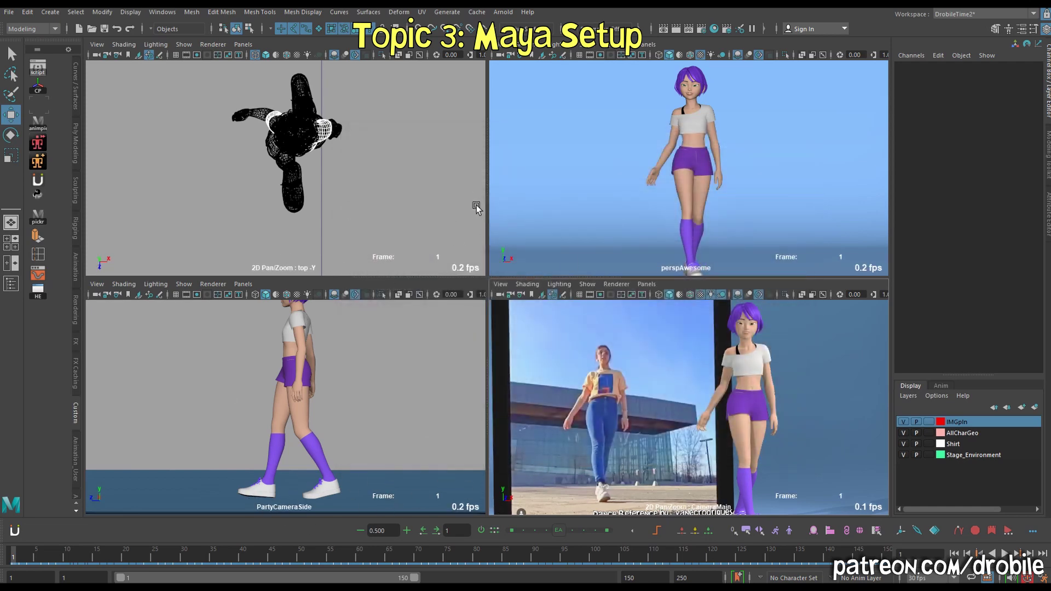
left_click(148, 13)
mouse_move(134, 12)
mouse_move(152, 53)
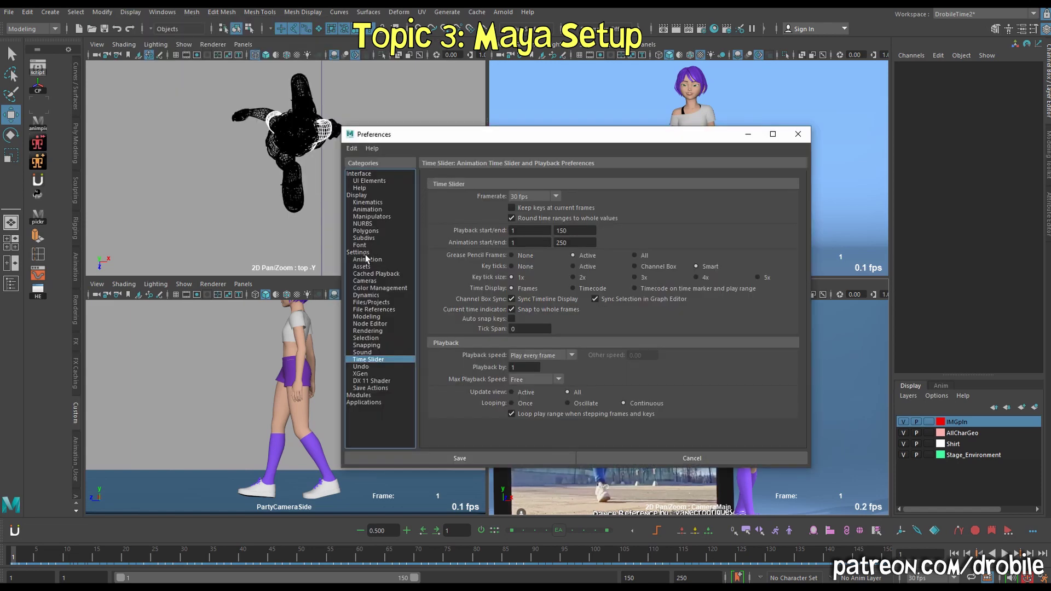
Step: Review the available evaluation modes in the animation preferences
left_click(367, 260)
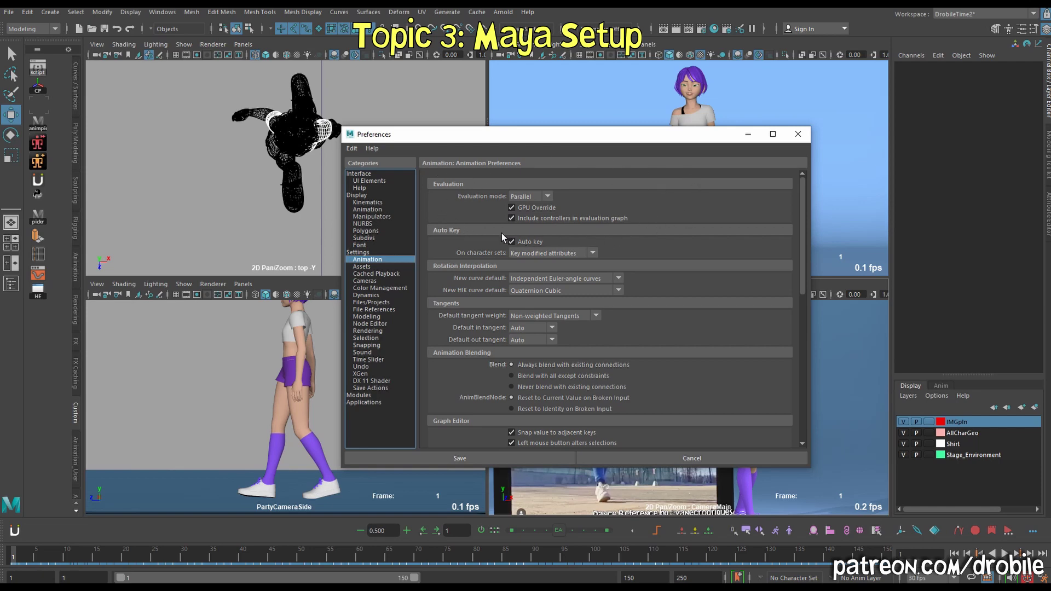
left_click(547, 197)
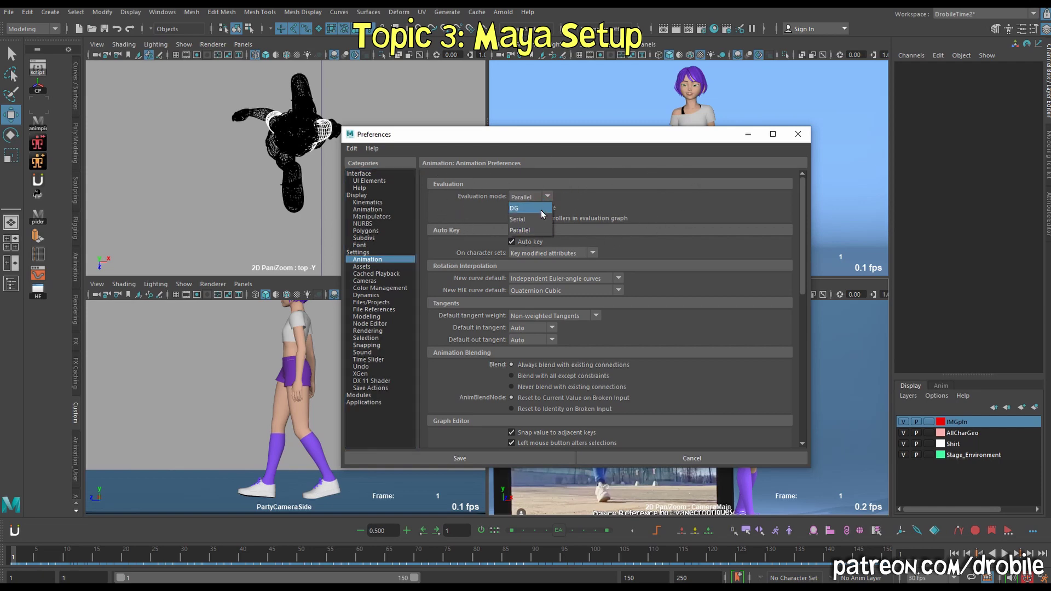
left_click(471, 179)
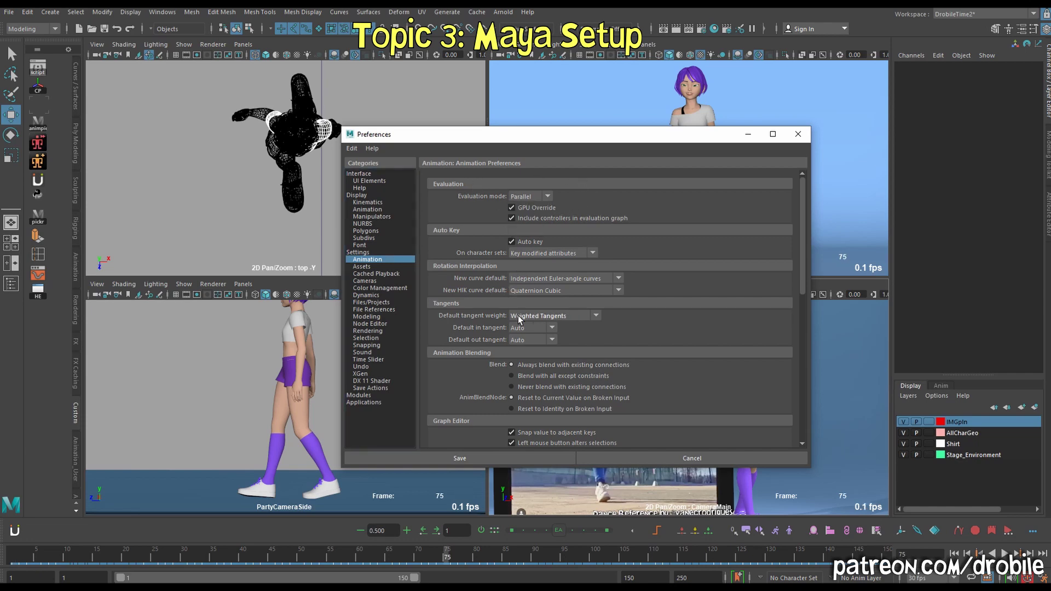
Step: Set the default tangent weight to Weighted Tangents in the animation preferences
left_click(567, 311)
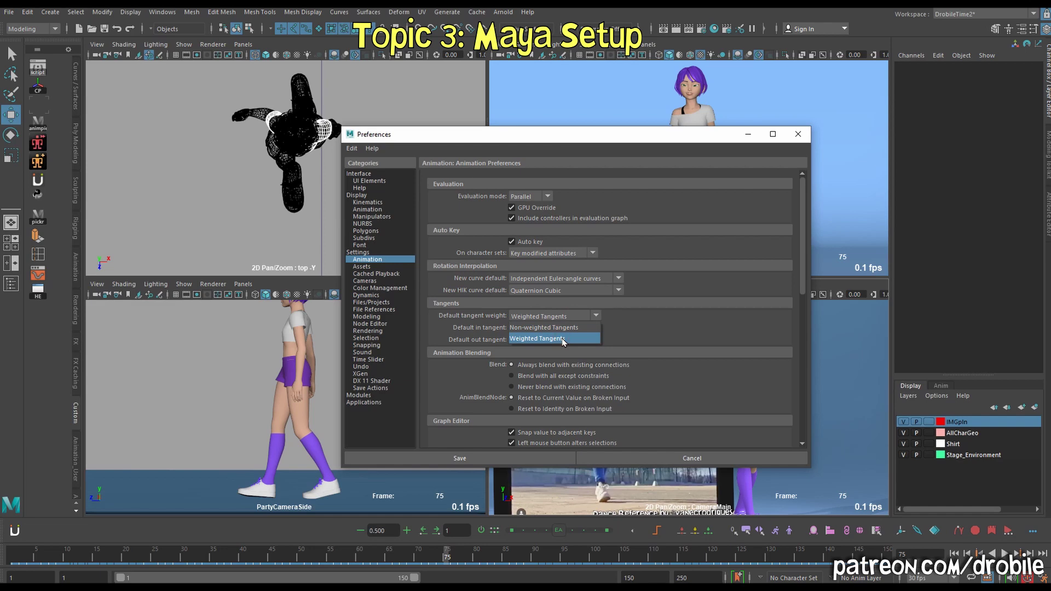
left_click(562, 339)
left_click(559, 316)
left_click(559, 316)
Step: Set both the default in tangent and the default out tangent to Auto
left_click(547, 328)
left_click(539, 397)
left_click(545, 343)
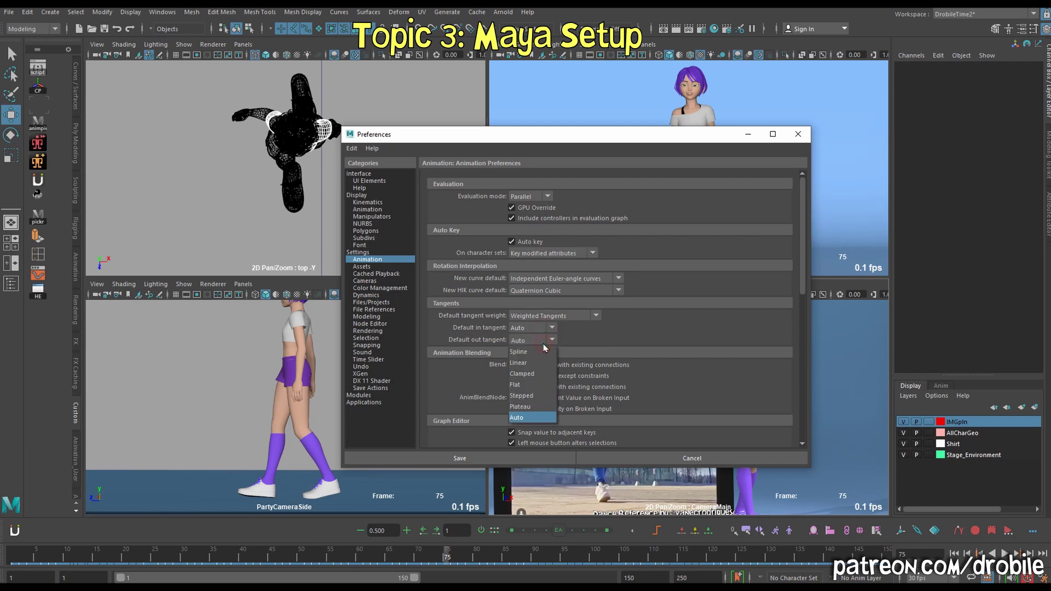
left_click(536, 418)
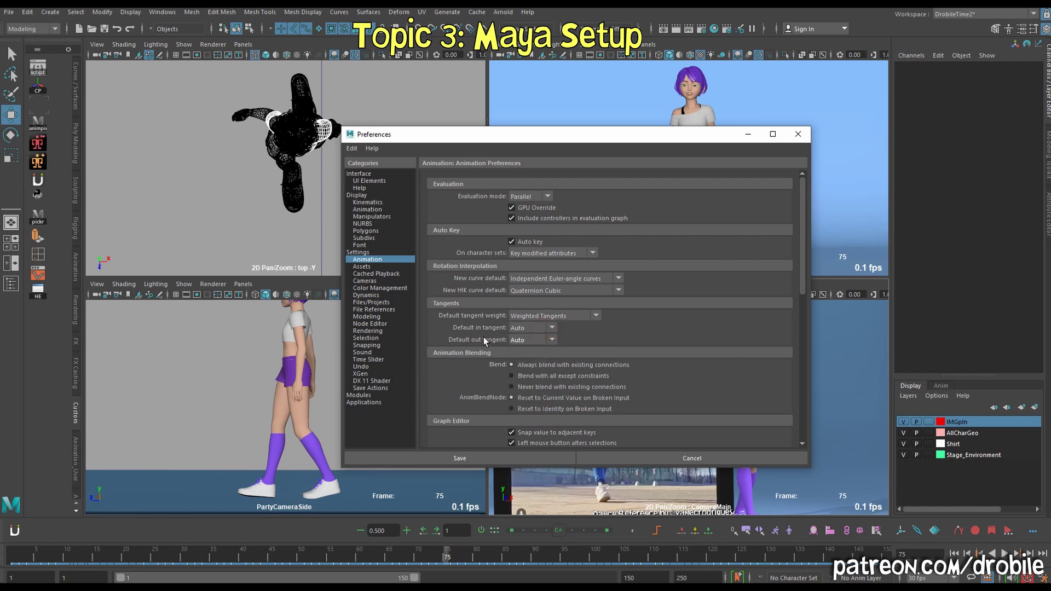
left_click(551, 342)
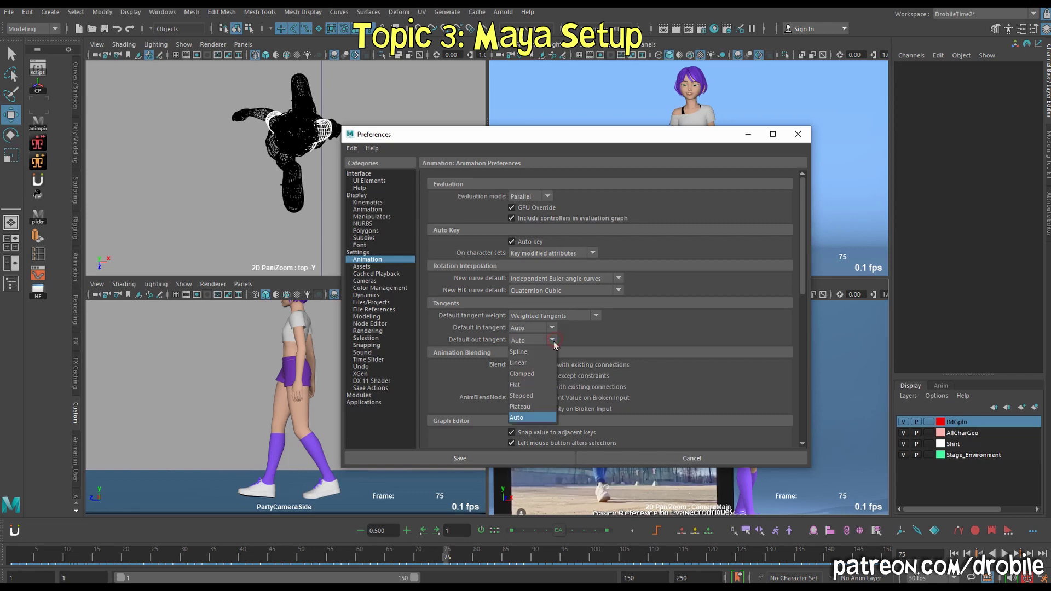
left_click(532, 420)
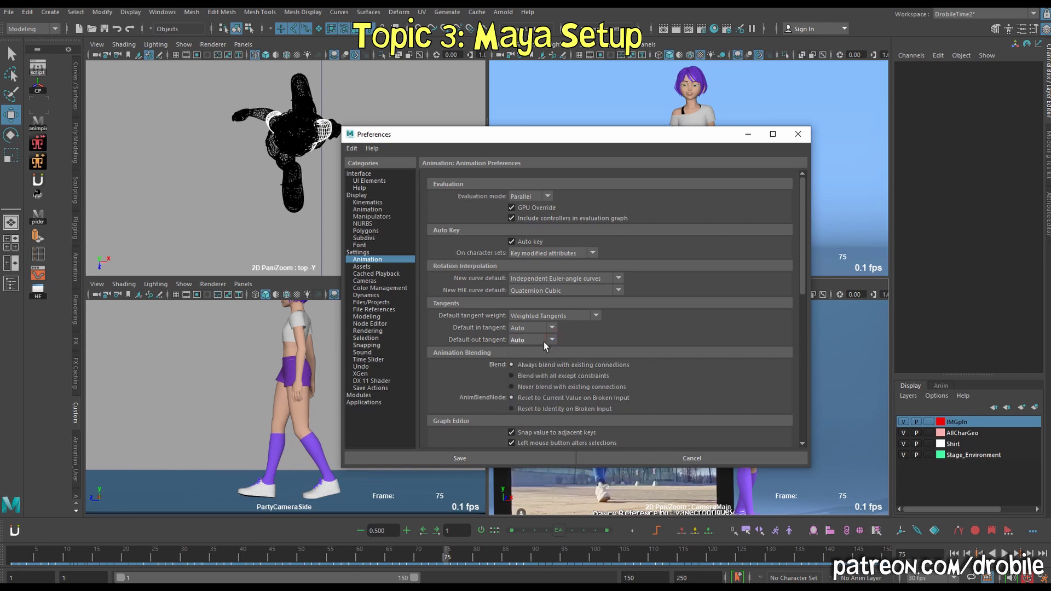
left_click(531, 344)
left_click(531, 343)
Step: Save the preferences with the OS native file dialog style and bring up the dialog for opening a scene
left_click(373, 302)
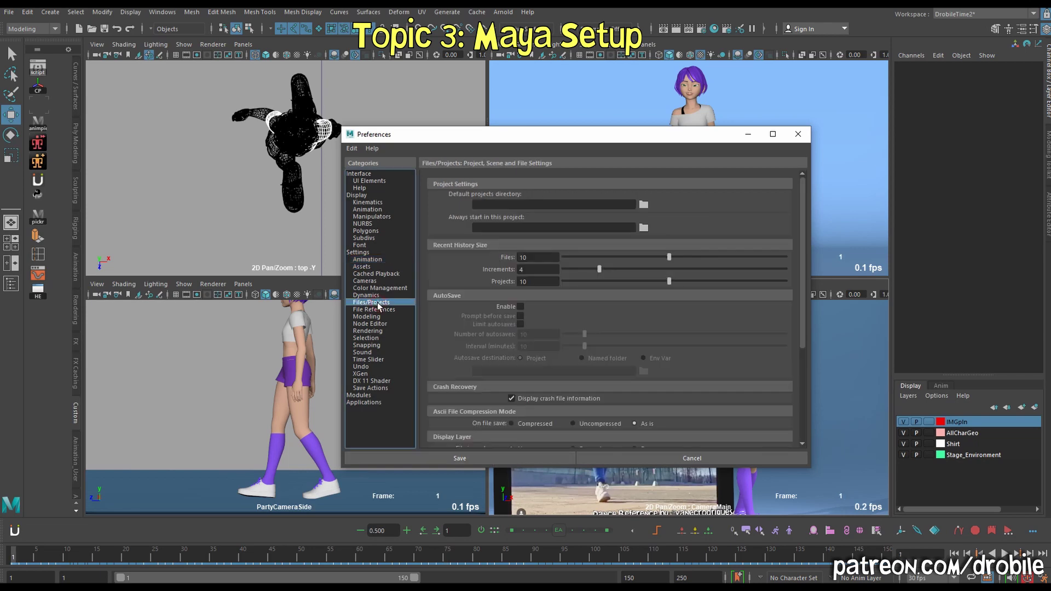
scroll(598, 285, "down", 5)
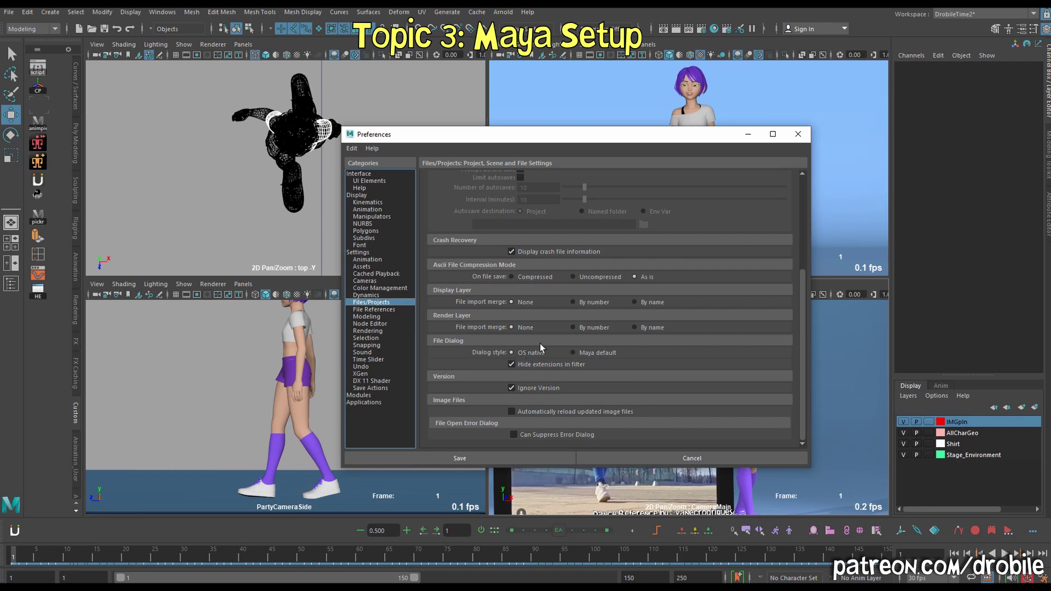
left_click(488, 459)
left_click(8, 13)
left_click(23, 46)
key("ctrl+o")
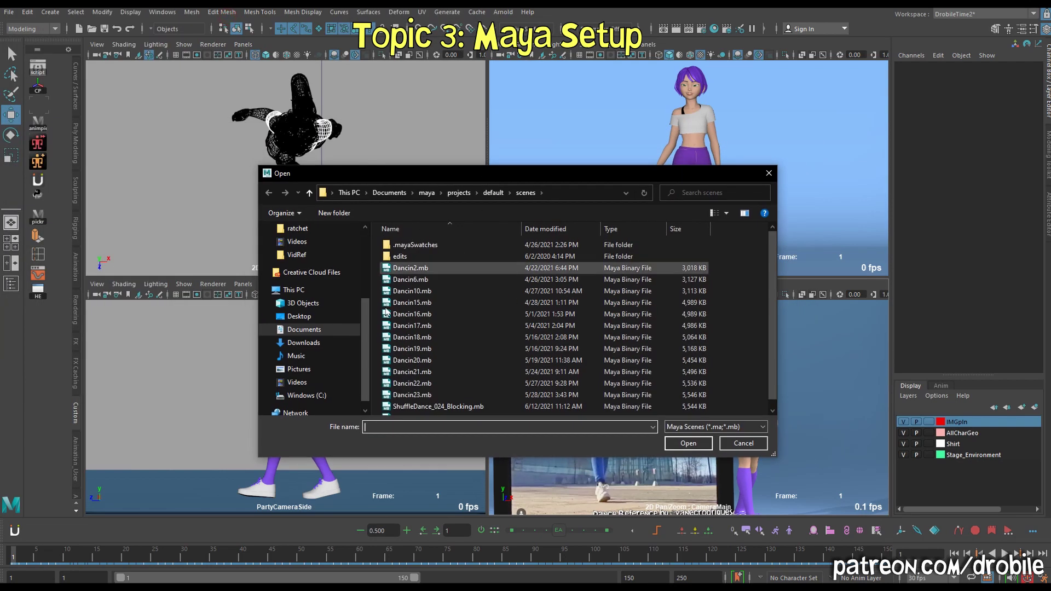
Step: Enable AutoSave in the Files/Projects preferences and set its interval to 30 minutes
scroll(327, 243, "up", 3)
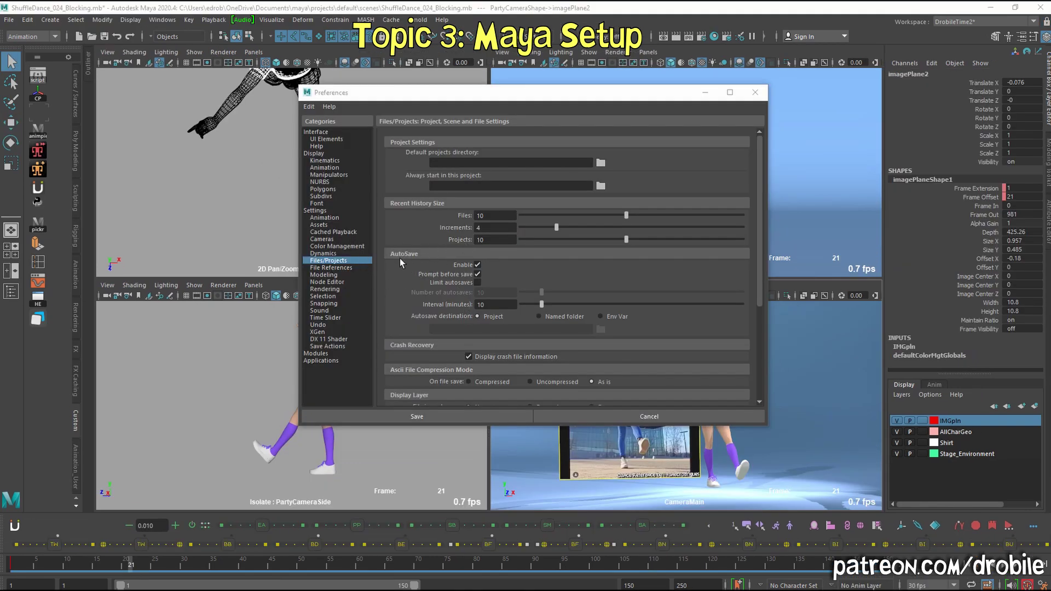
left_click(477, 265)
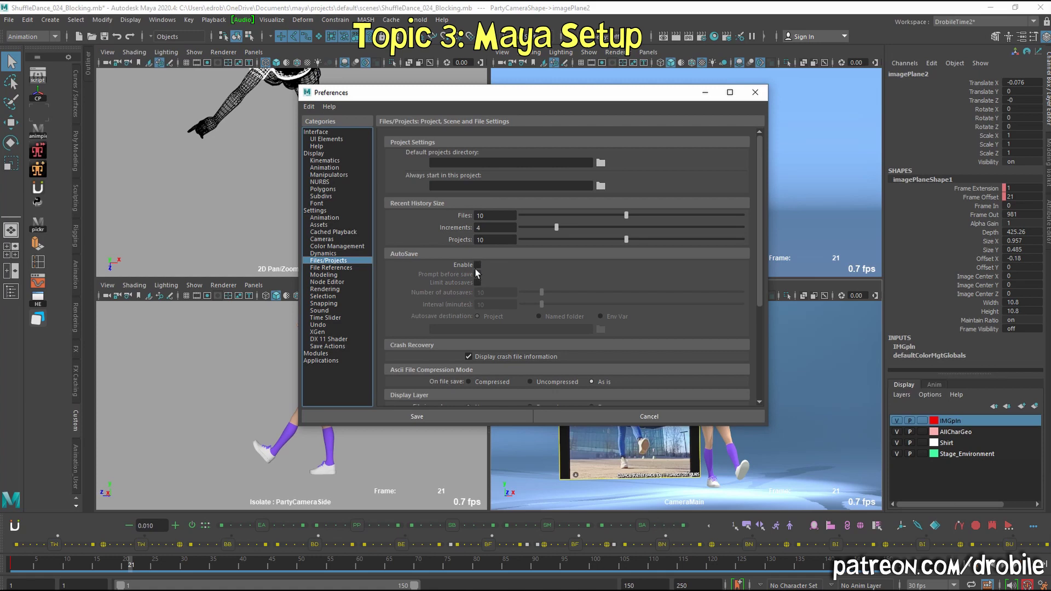
left_click(477, 265)
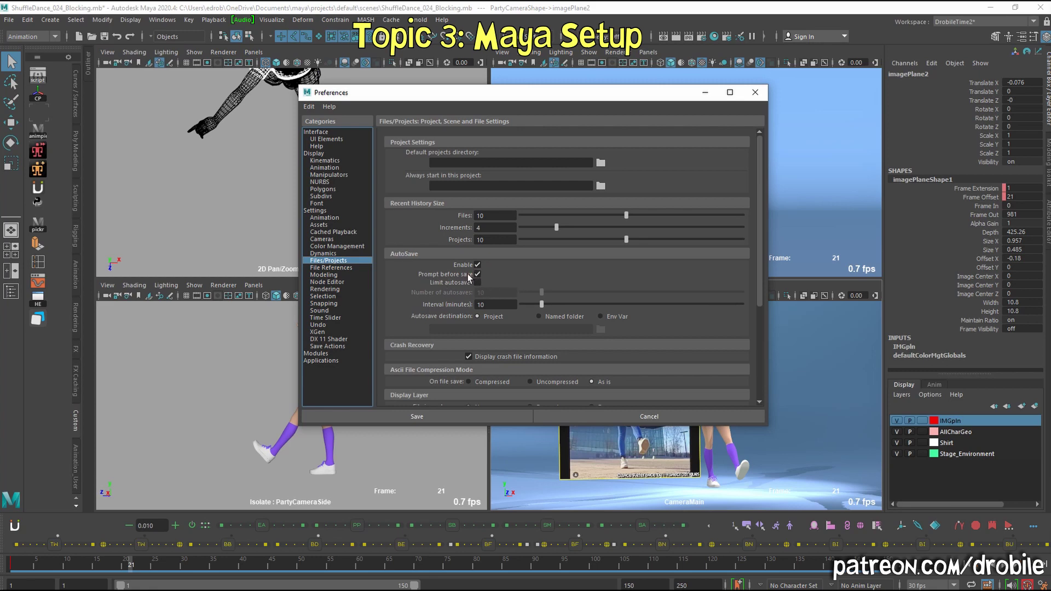
double_click(493, 303)
type("30")
key("Return")
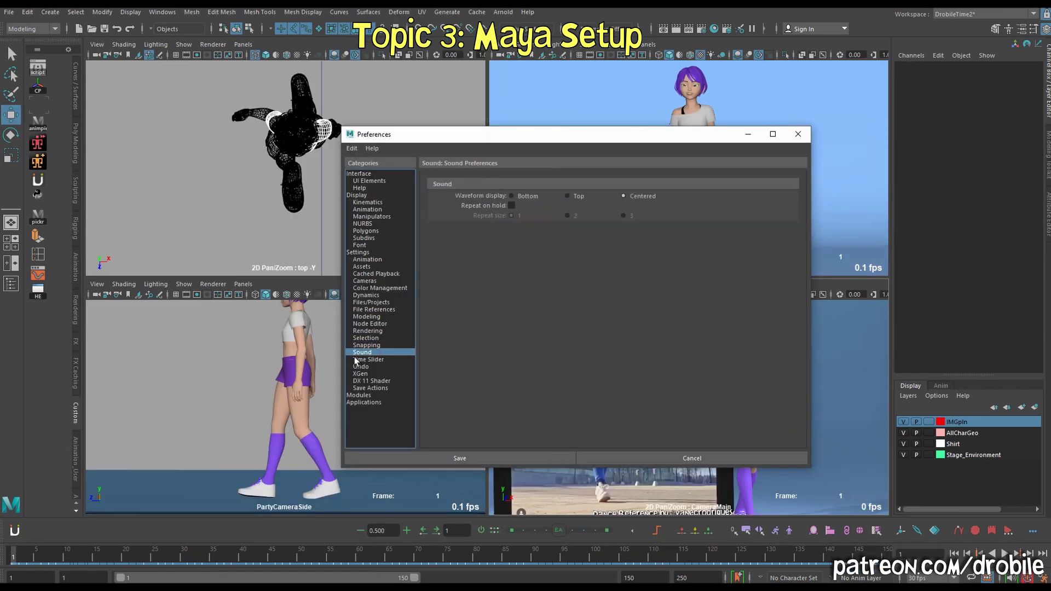
Step: Enable Repeat on hold in the sound preferences with a repeat size of 3, and scrub the timeline to frame 75
left_click(511, 205)
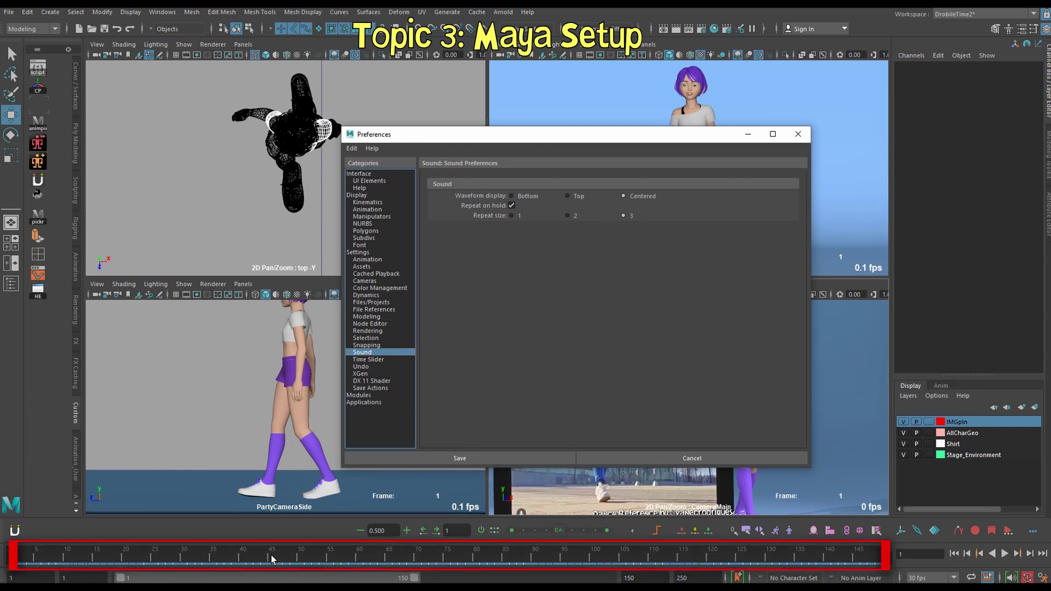
left_click_drag(171, 561, 208, 558)
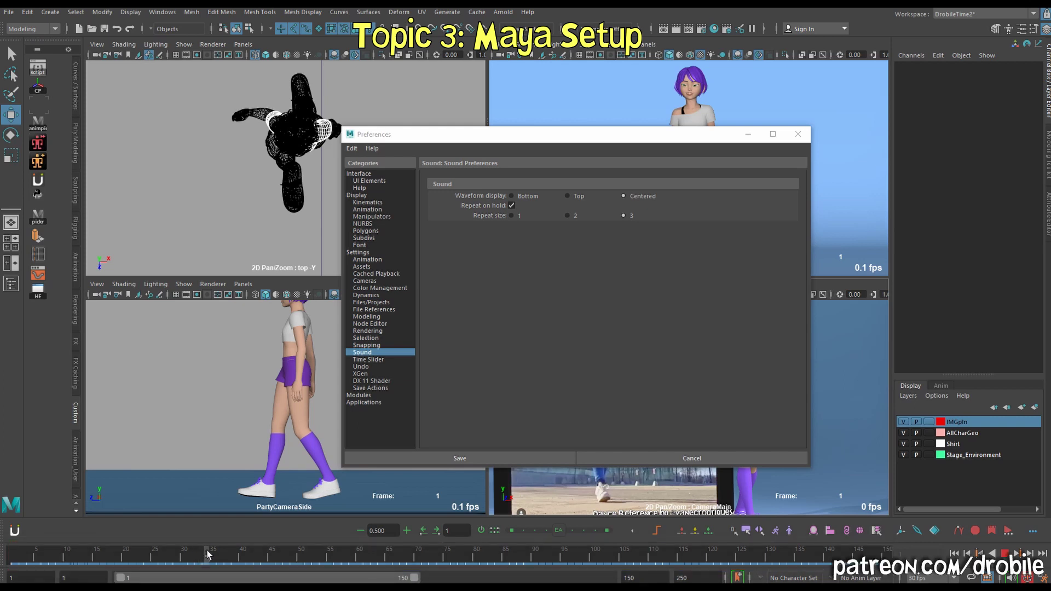
left_click_drag(206, 557, 447, 557)
Step: Set the Time Slider playback speed to 30 fps x 1 and save the preferences
left_click(368, 360)
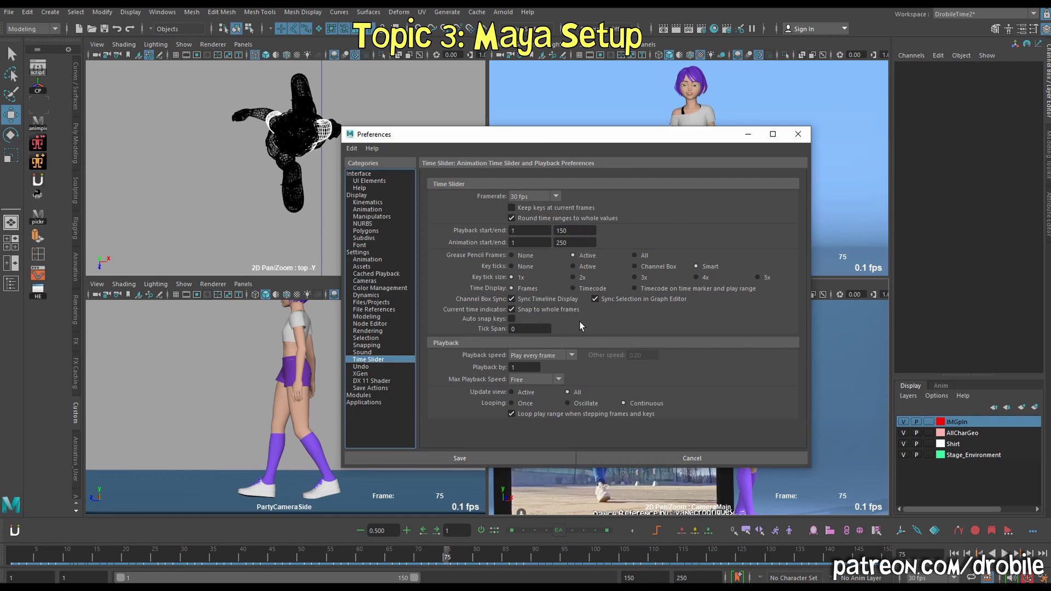
left_click(553, 357)
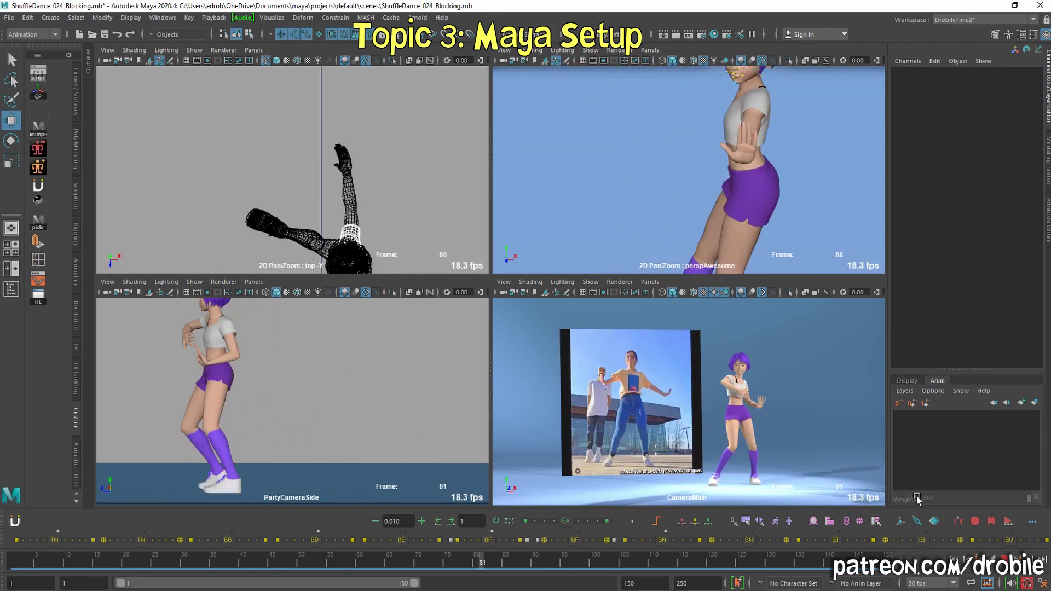
left_click(1042, 584)
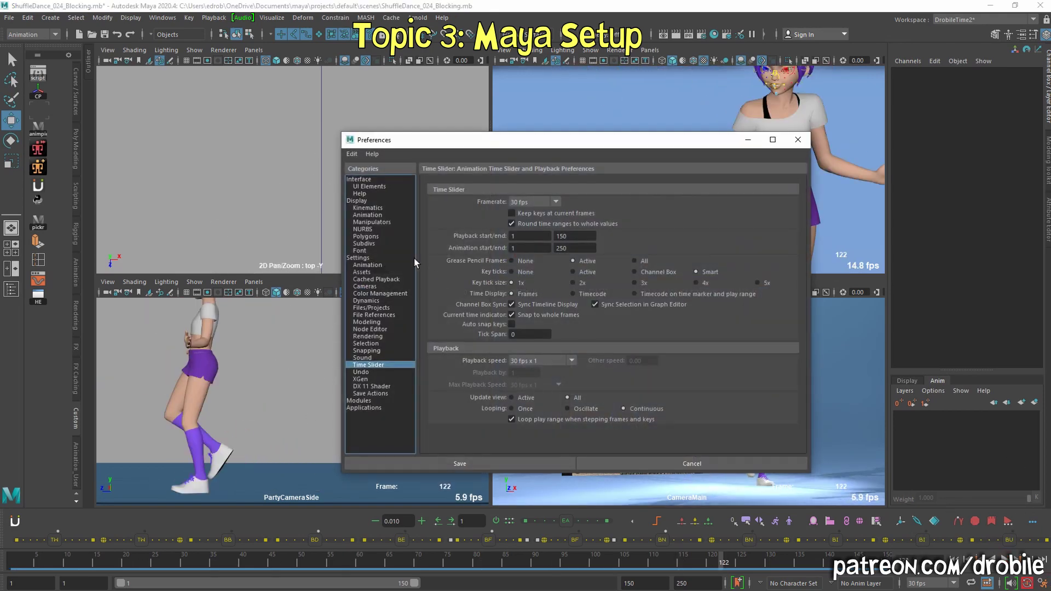
left_click(383, 264)
scroll(595, 325, "down", 10)
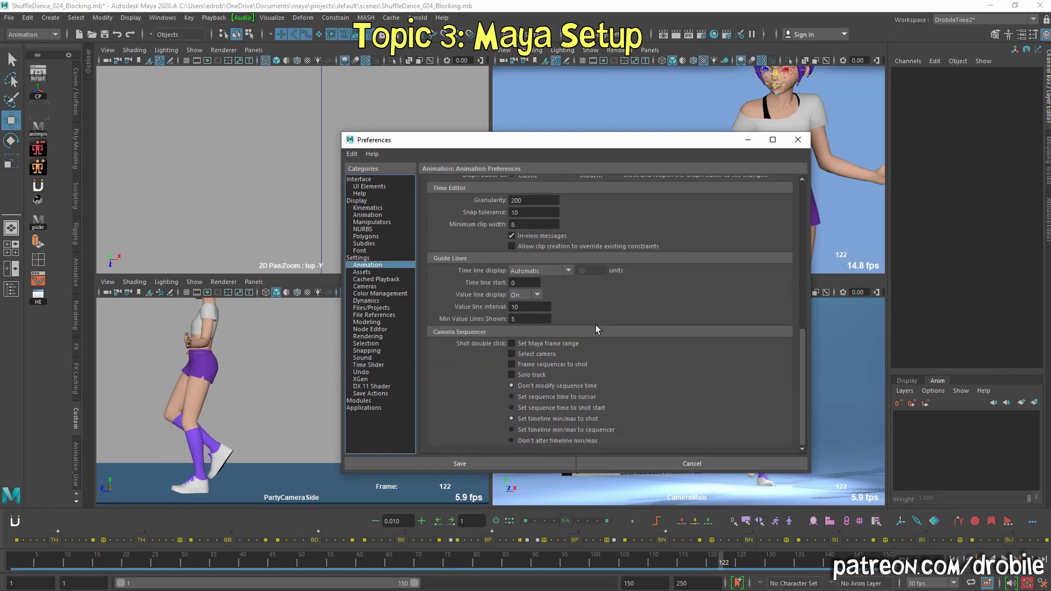
scroll(596, 324, "up", 5)
left_click(368, 365)
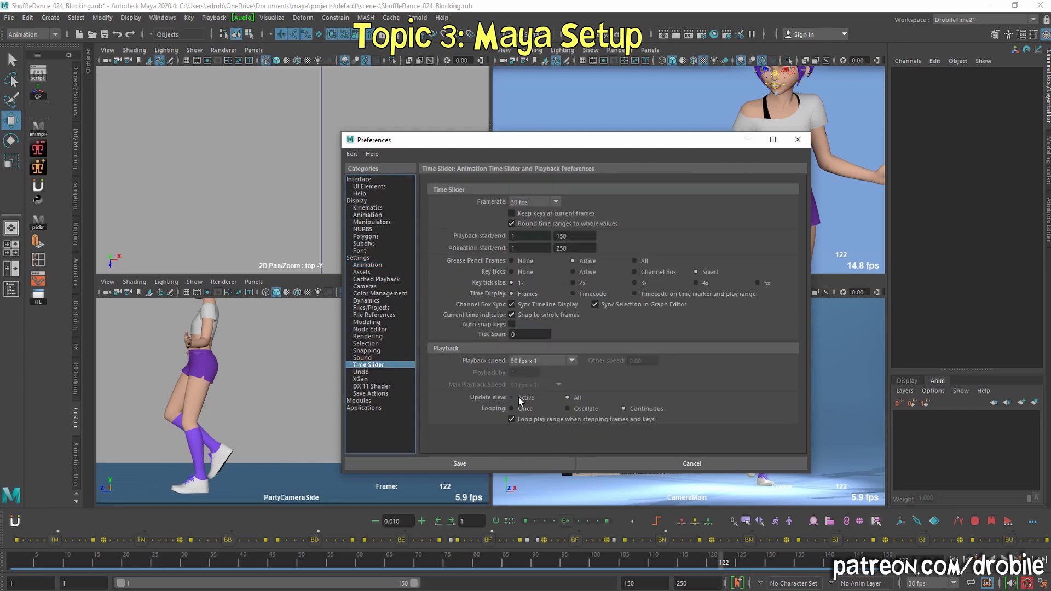
left_click(479, 463)
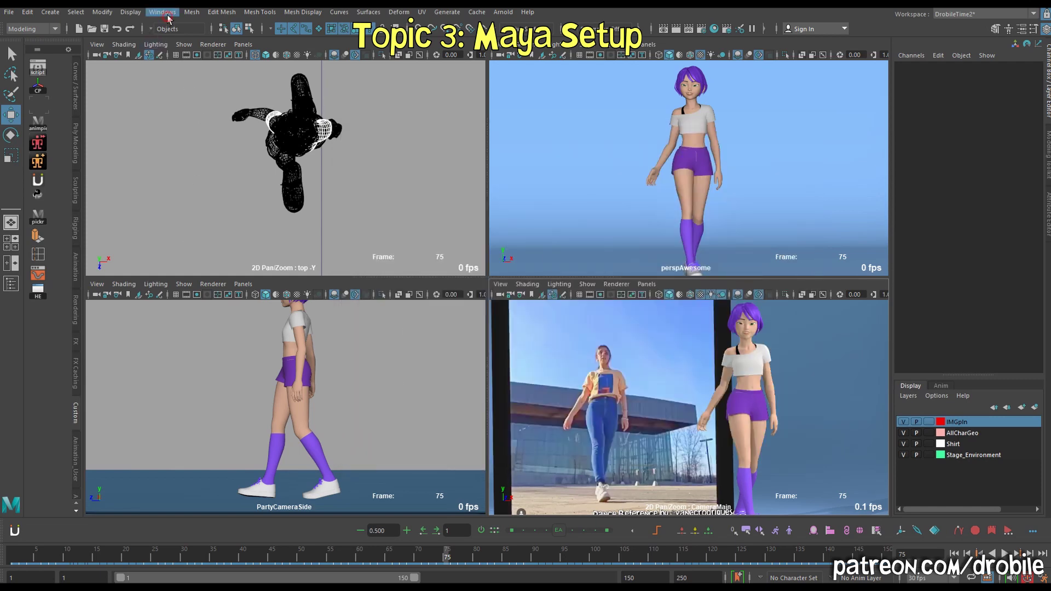
Step: Switch to the Animation menu set and enable Set key preserves curve shape in the Set Key options
left_click(167, 13)
mouse_move(100, 15)
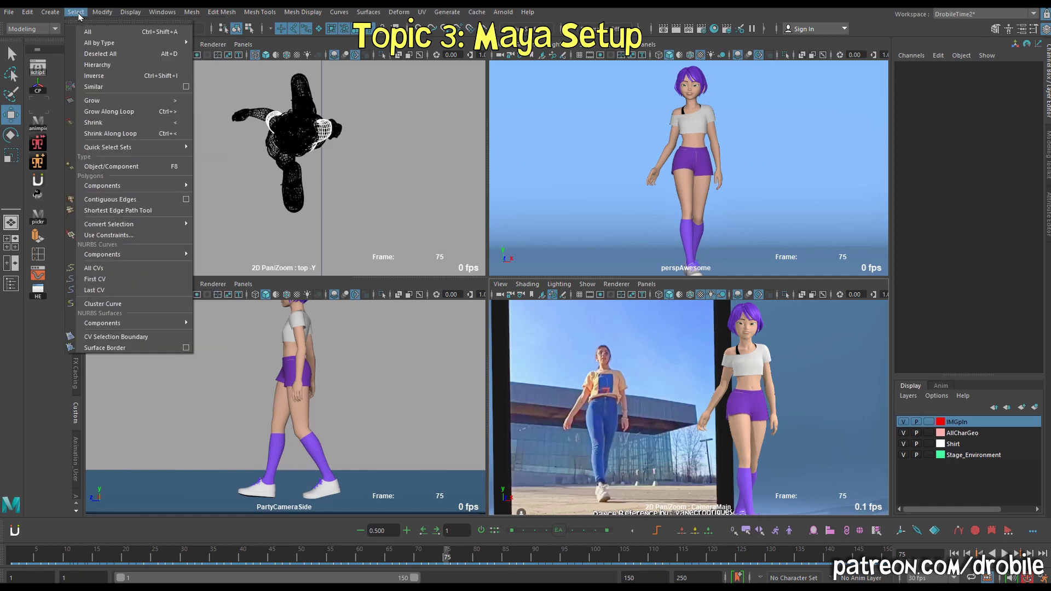
mouse_move(163, 16)
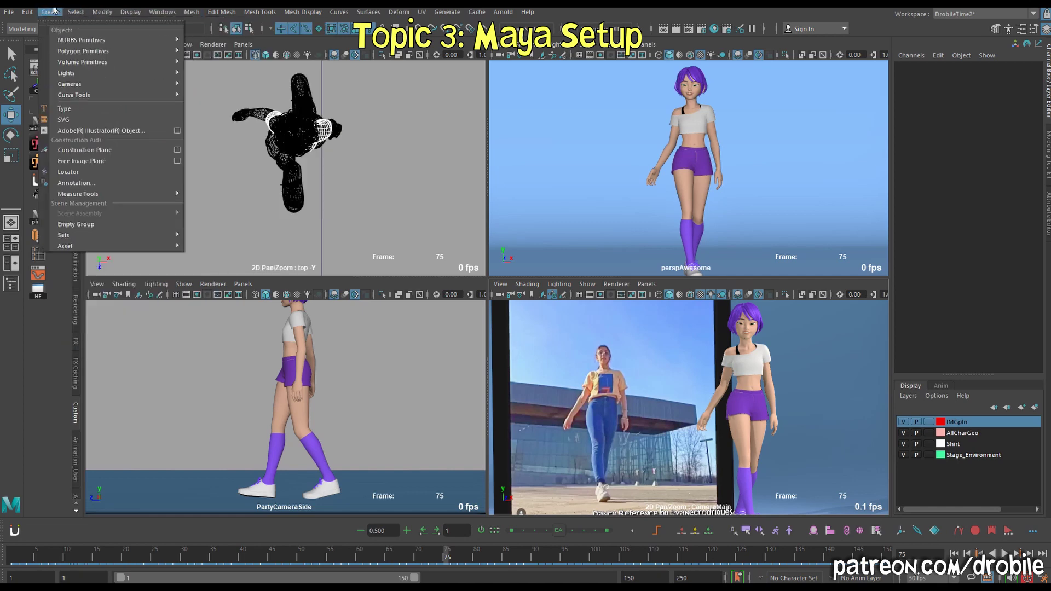
left_click(33, 29)
left_click(34, 63)
left_click(154, 13)
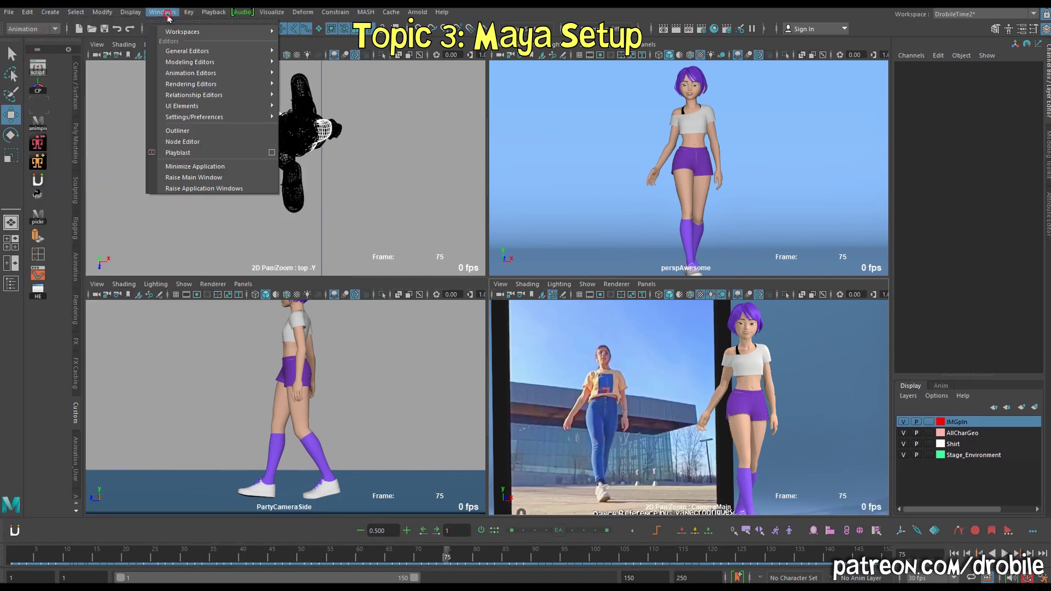
mouse_move(191, 13)
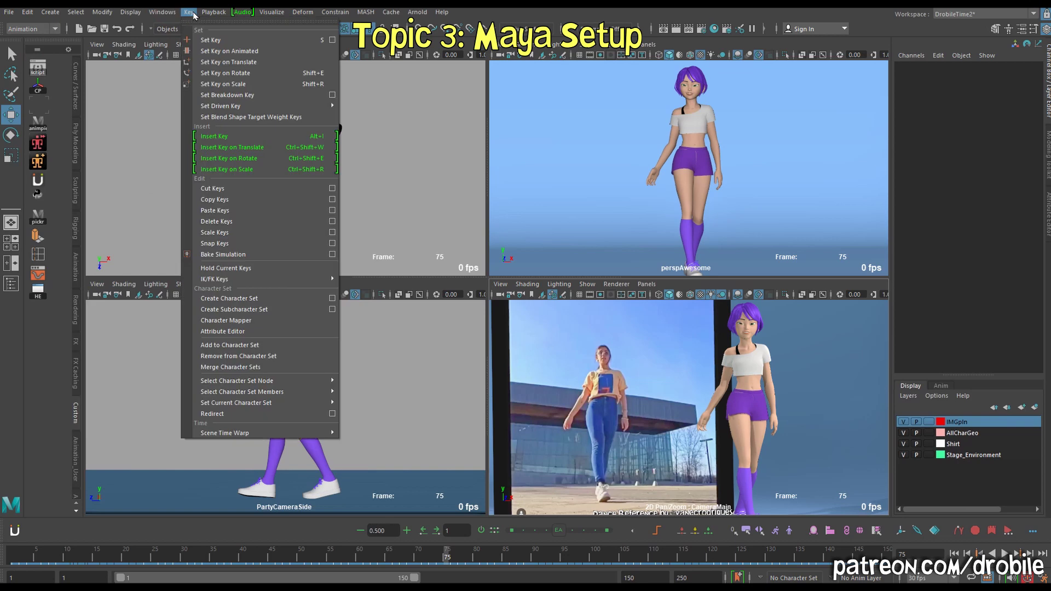
left_click(334, 40)
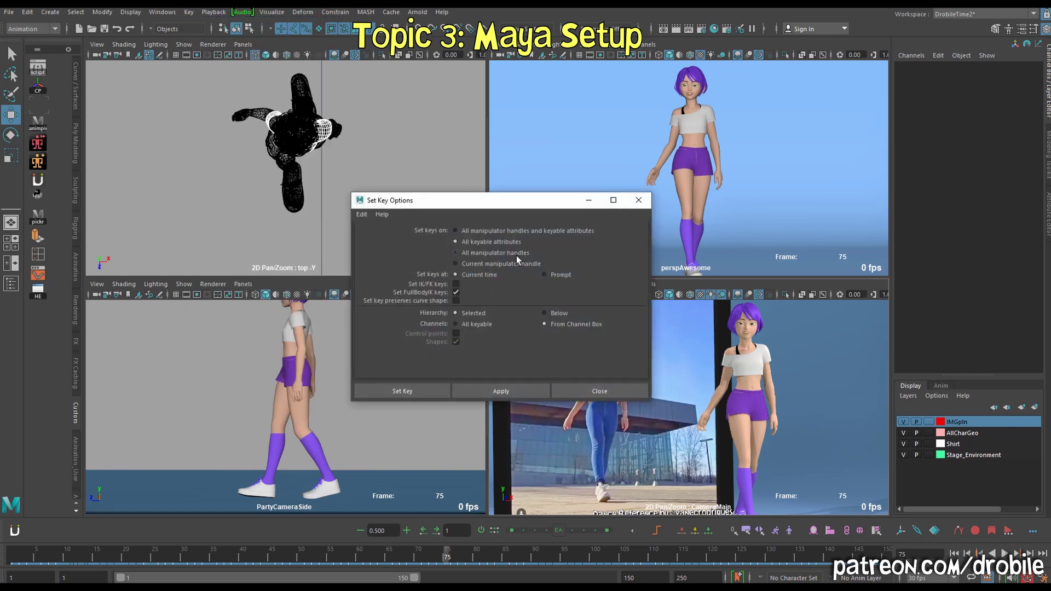
left_click(455, 302)
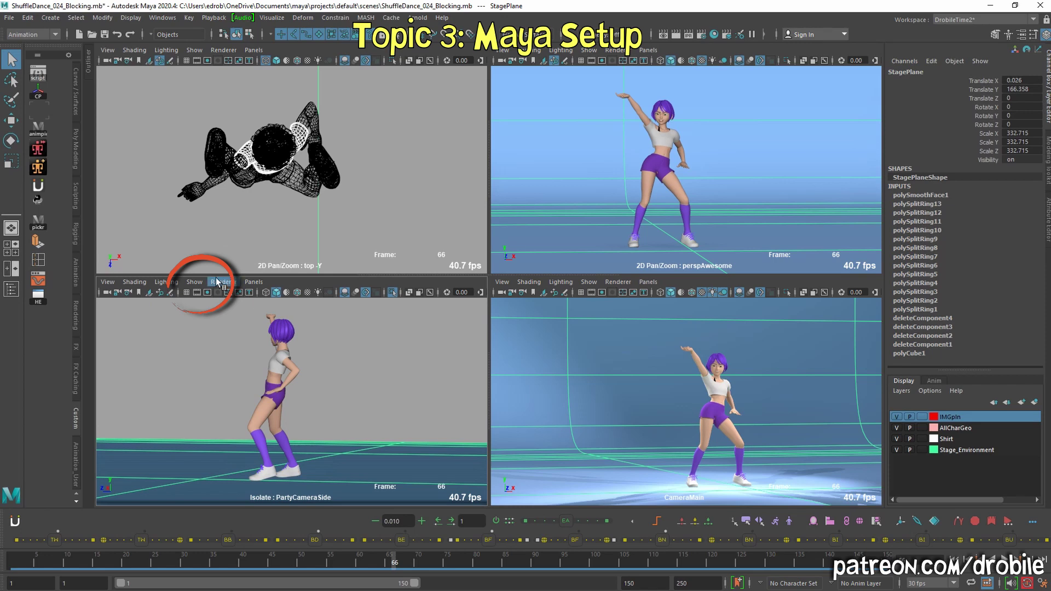
Step: Remove the selected stage plane from the isolated objects in the PartyCameraSide view and clear the selection
left_click(195, 282)
mouse_move(247, 127)
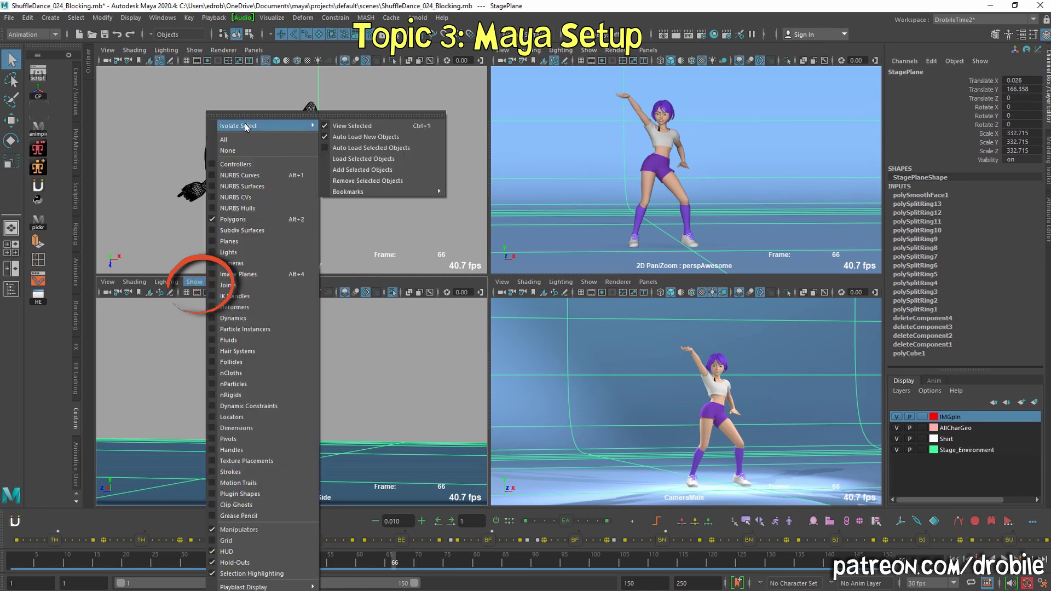
left_click(351, 181)
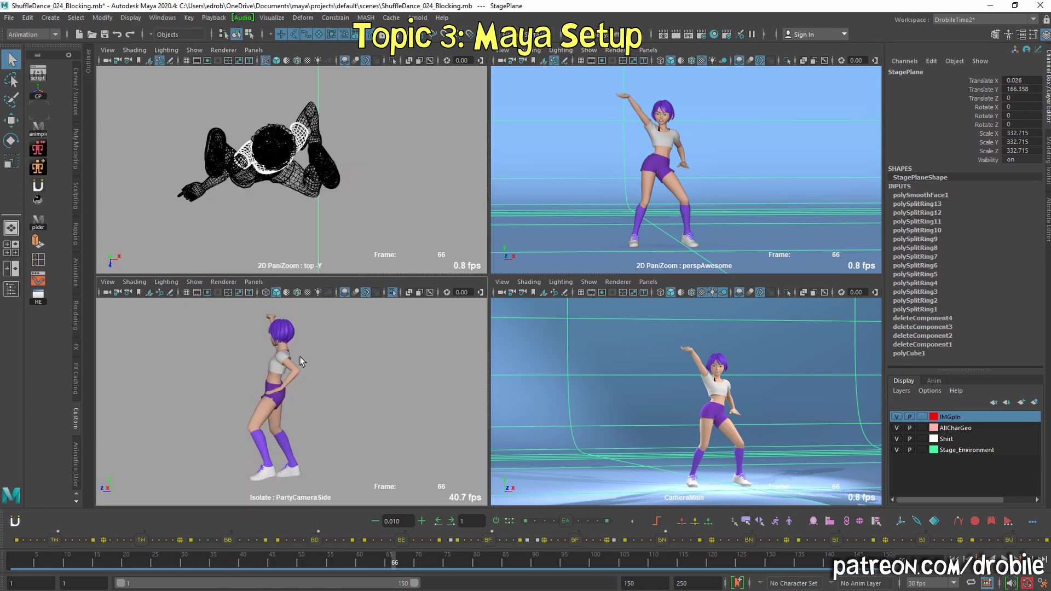
left_click_drag(340, 359, 298, 338, "alt")
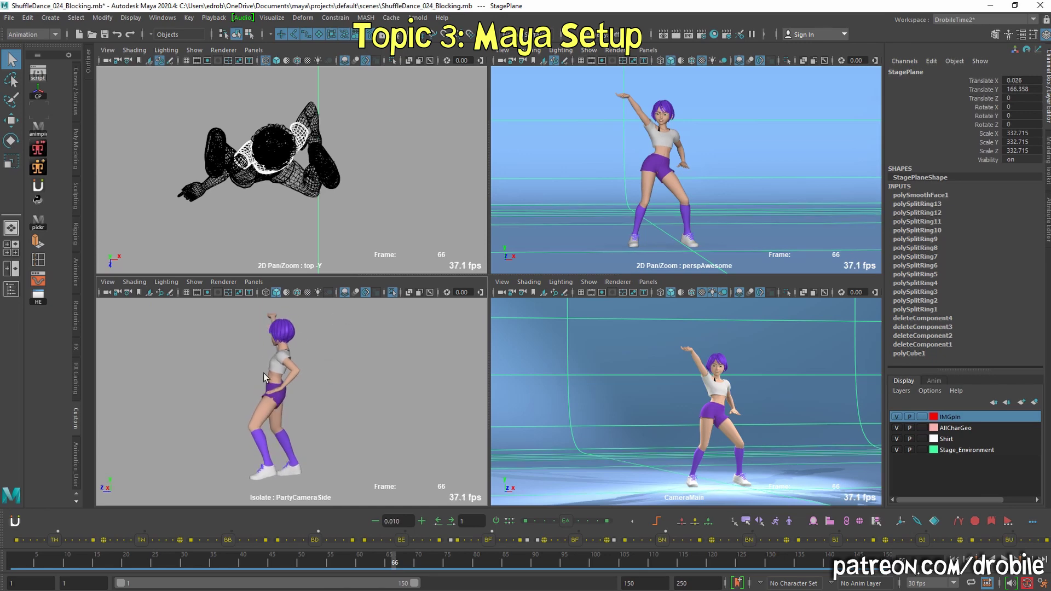
left_click(425, 313)
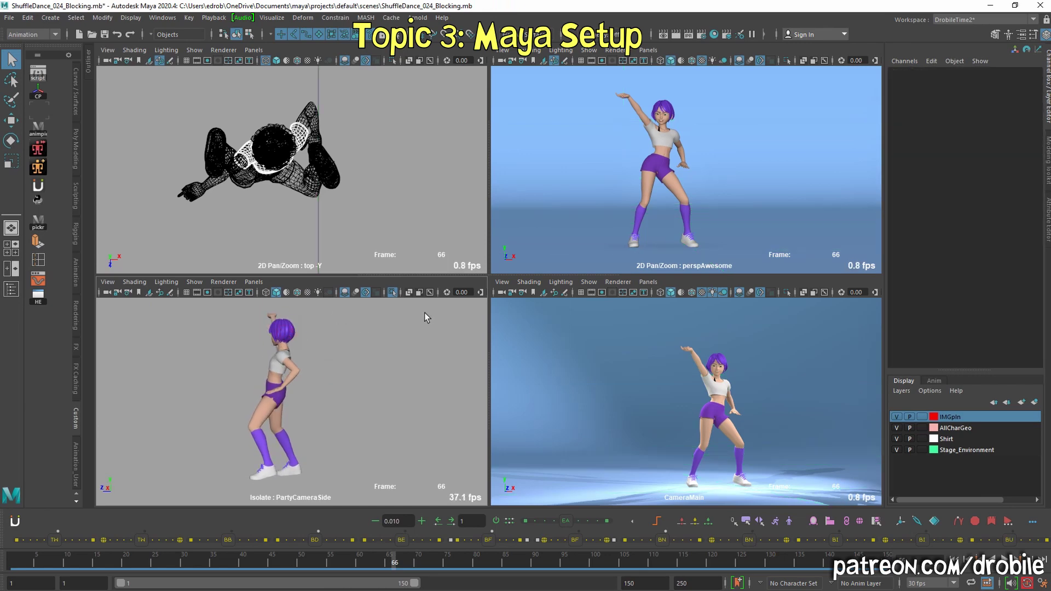
left_click(897, 438)
left_click_drag(224, 353, 281, 358, "alt")
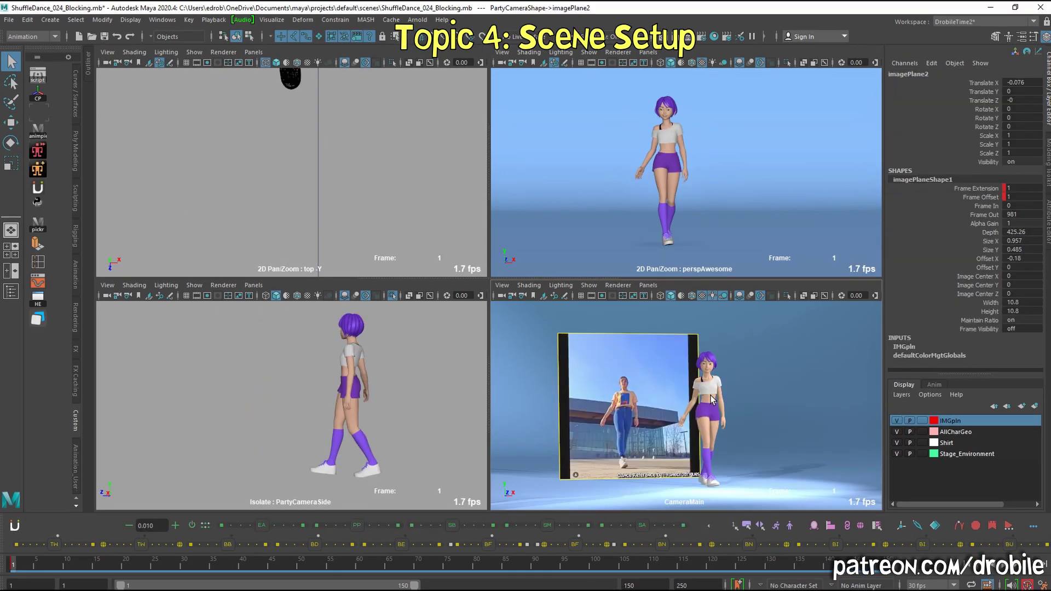
Step: Maximize the CameraMain view from frame 1 and scrub the timeline to compare the character with the dance reference
left_click_drag(51, 568, 6, 570)
left_click(643, 395)
key("space")
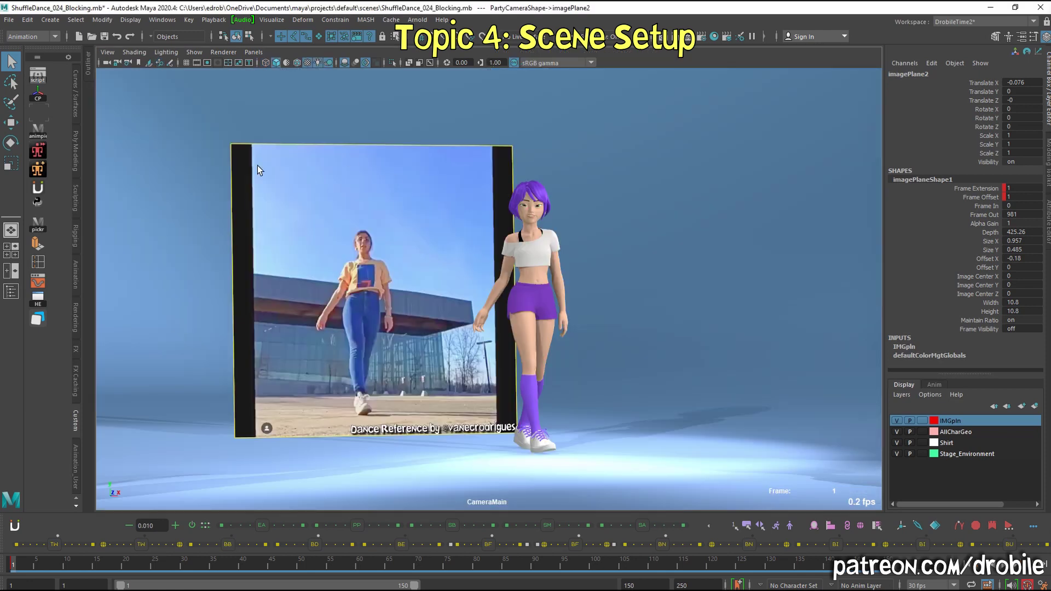
left_click_drag(78, 554, 372, 563)
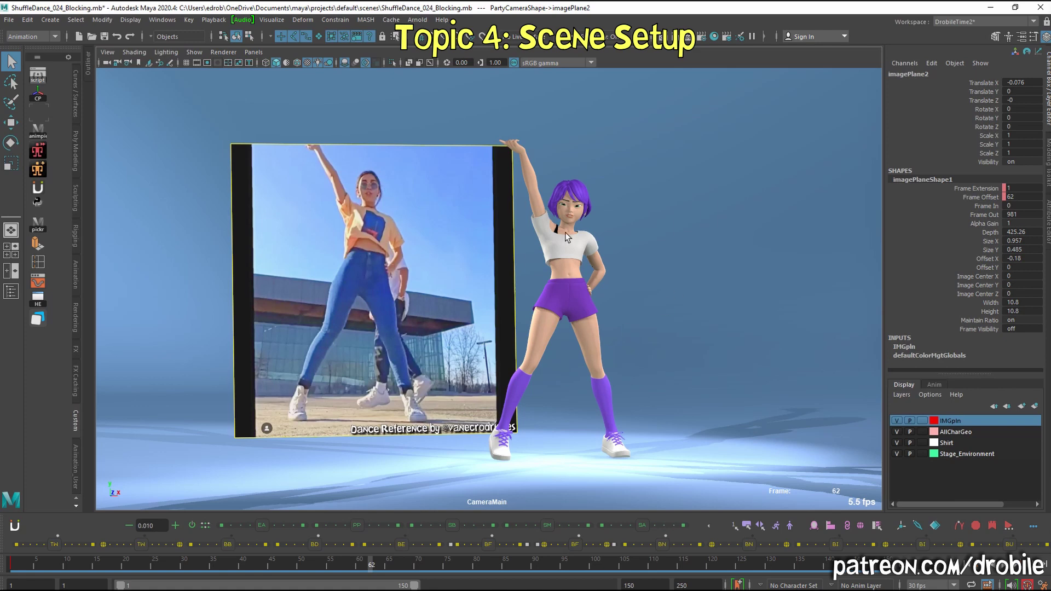
left_click_drag(237, 556, 587, 558)
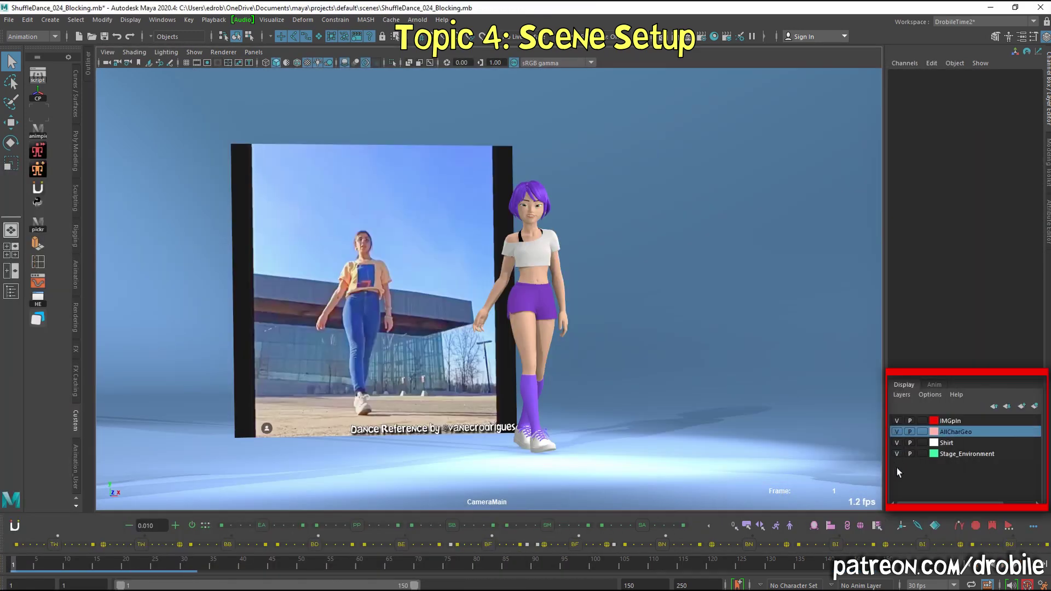
Step: Hide the Stage_Environment layer and set the perspAwesome camera's focal length to 200
left_click(898, 453)
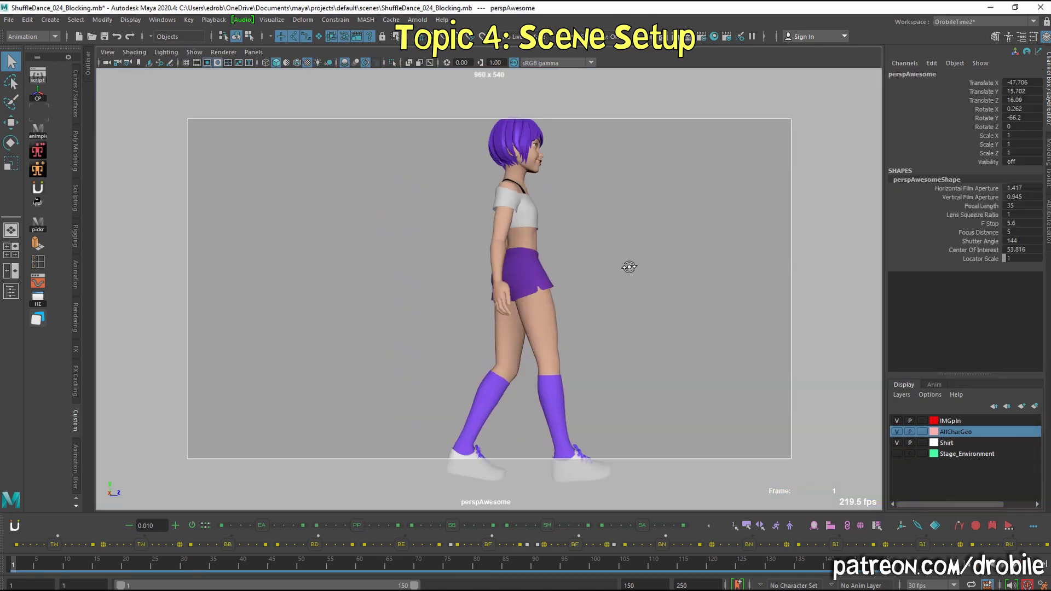
left_click_drag(630, 267, 526, 312, "alt")
left_click(107, 53)
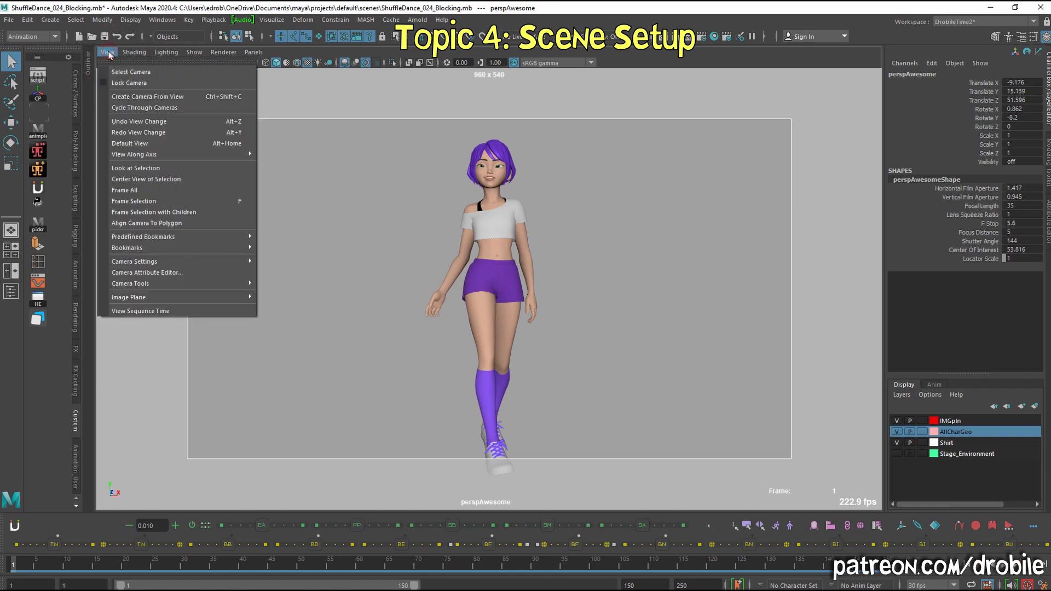
left_click(131, 71)
double_click(1024, 205)
type("150")
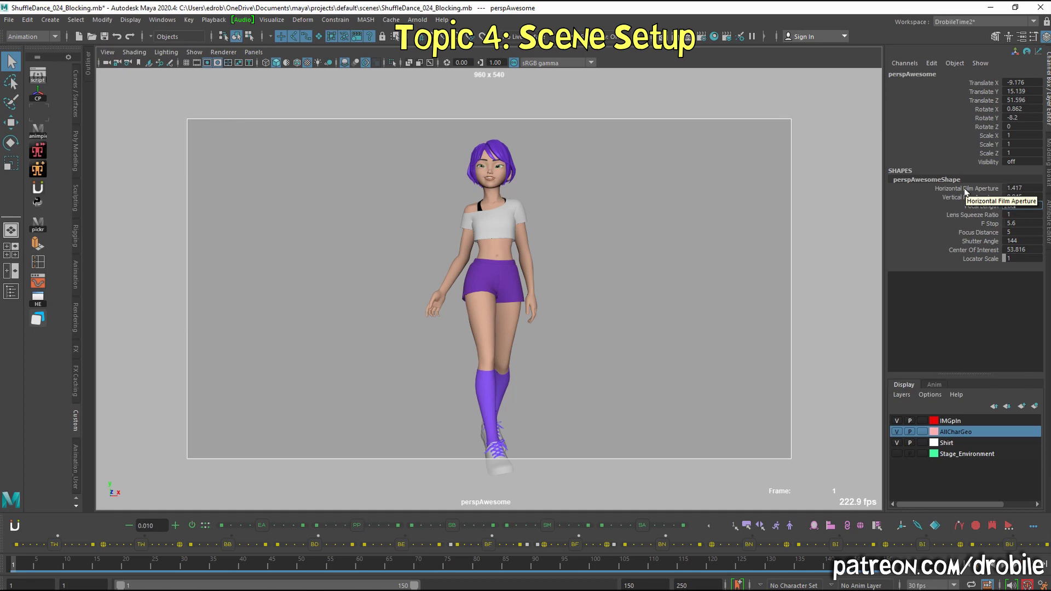
key("Return")
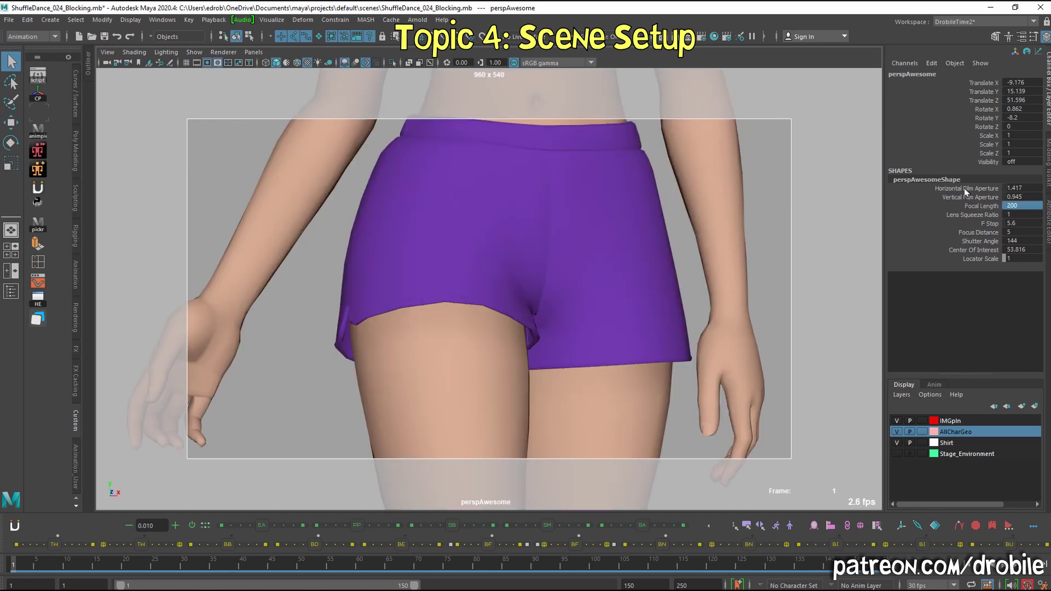
Step: Frame the full character in the perspAwesome view and set the camera's near clip plane to 3
left_click(1049, 231)
right_click_drag(535, 255, 288, 228, "alt")
mouse_move(468, 224)
right_mouse_down("alt")
mouse_move(403, 217)
mouse_move(500, 219)
mouse_move(480, 223)
right_mouse_up("alt")
mouse_move(480, 222)
middle_mouse_down("alt")
mouse_move(483, 203)
mouse_move(481, 211)
middle_mouse_up("alt")
left_click(108, 55)
left_click(111, 72)
double_click(899, 246)
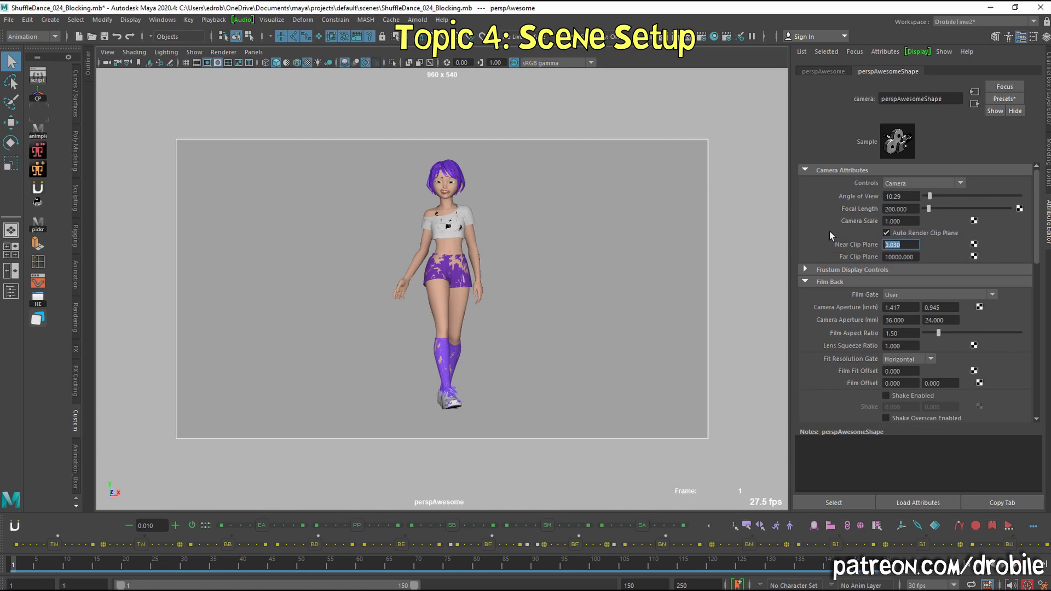
type("3")
key("Return")
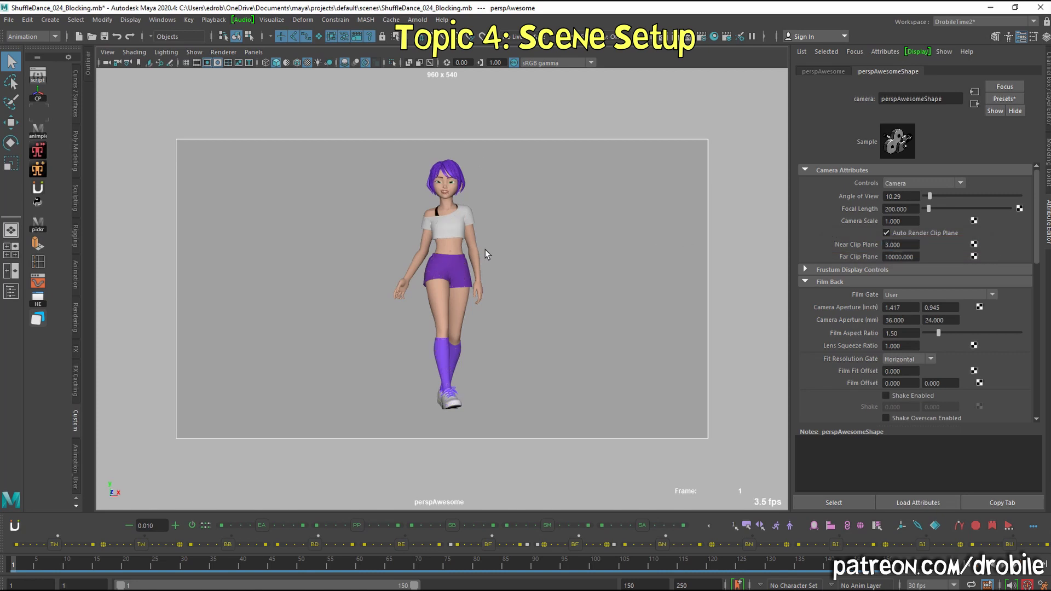
Step: Set the perspAwesome camera's overscan to 1 and turn off its resolution gate display
left_click_drag(492, 220, 630, 262, "alt")
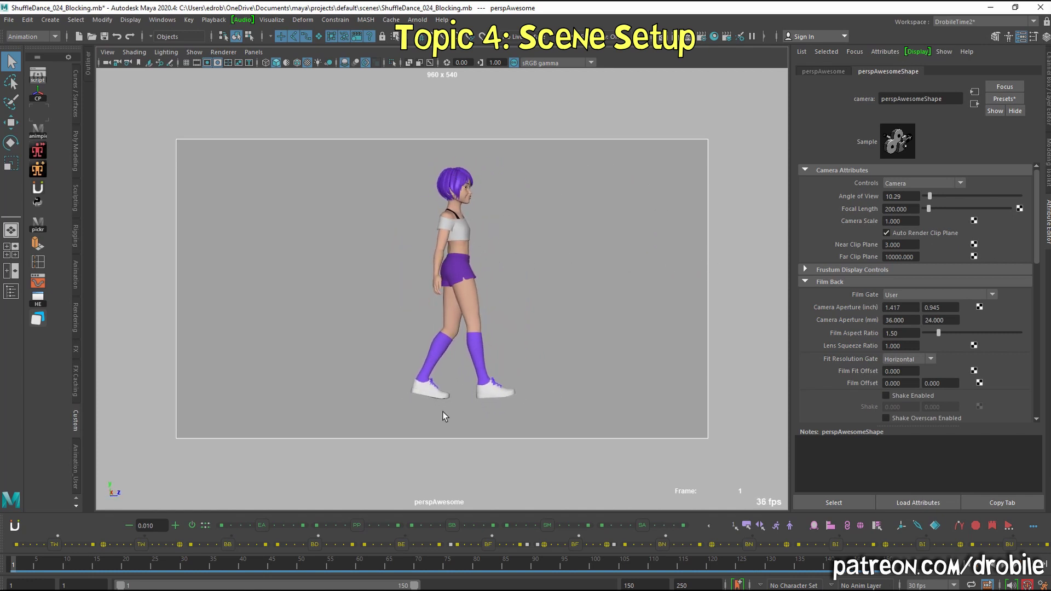
left_click_drag(448, 324, 390, 274, "alt")
left_click_drag(488, 233, 508, 253, "alt")
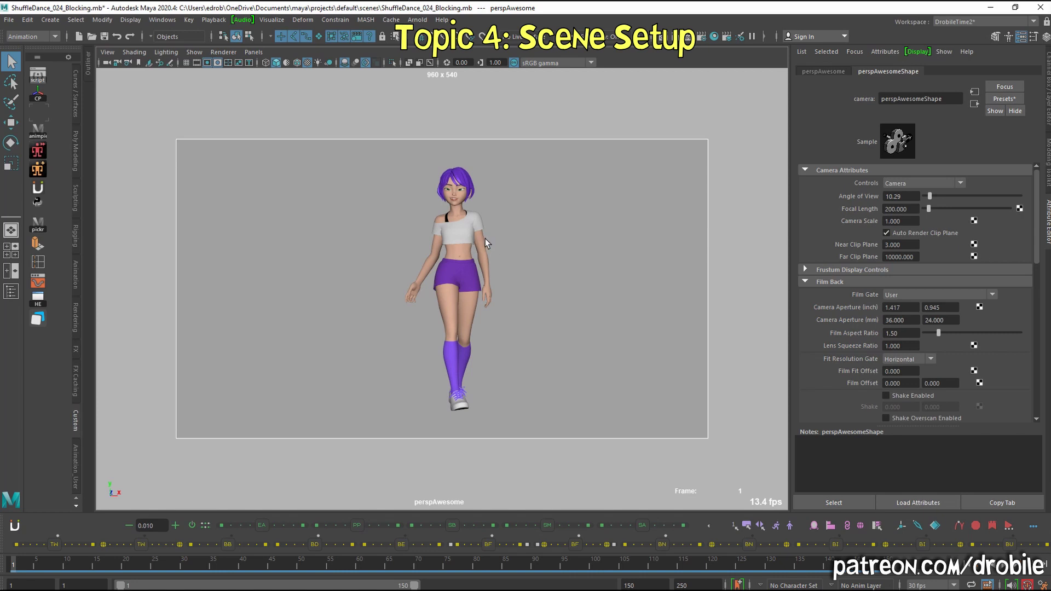
left_click_drag(539, 269, 551, 265, "alt")
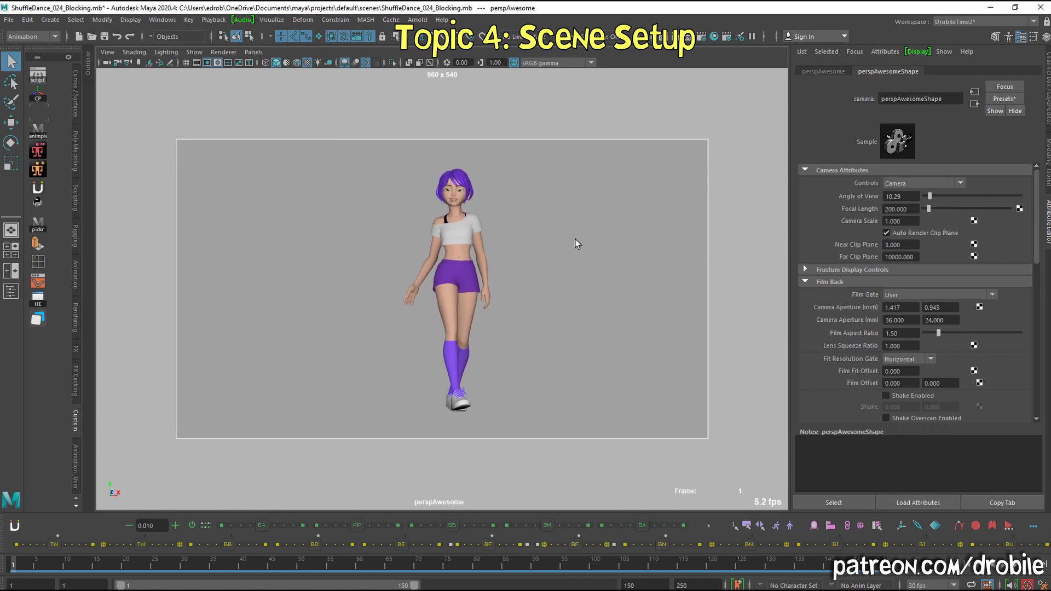
scroll(892, 267, "down", 8)
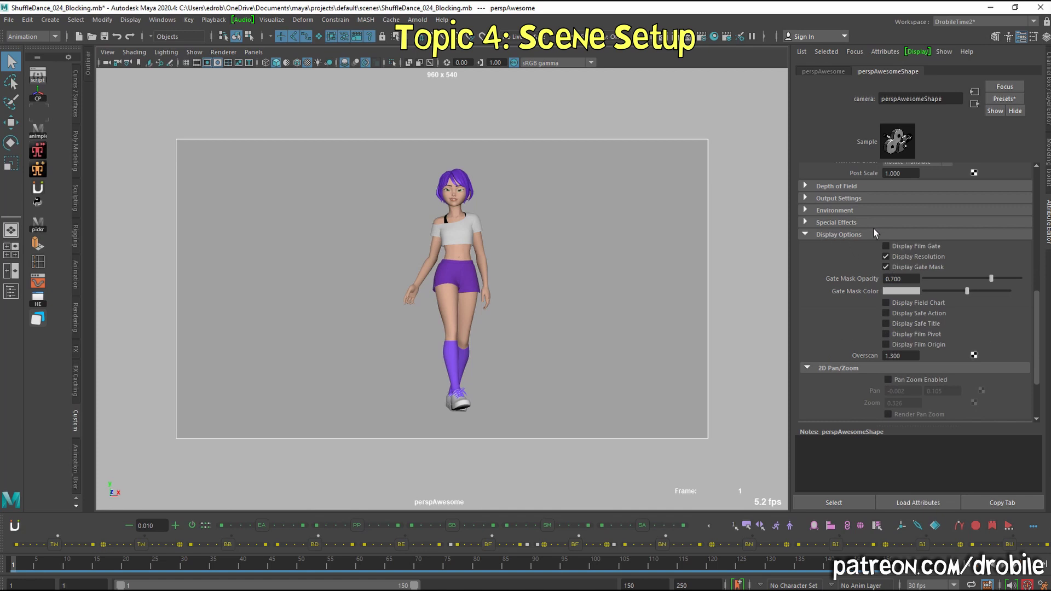
left_click(911, 356)
type("1.1")
key("Return")
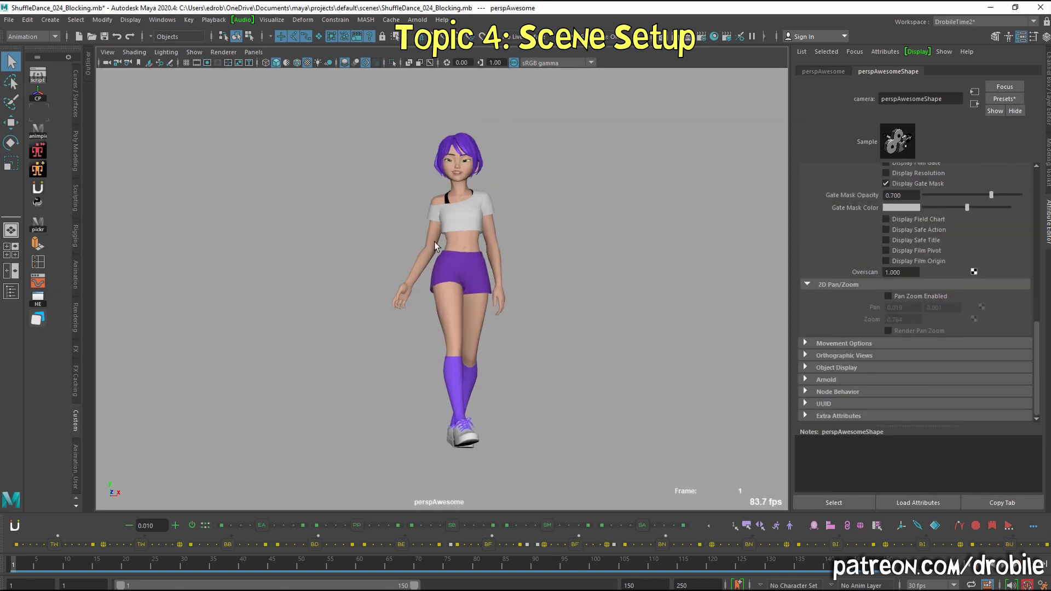
Step: Examine the character up close with 2D Pan/Zoom in the perspective view, and switch 2D Pan/Zoom off
right_click_drag(435, 241, 668, 238)
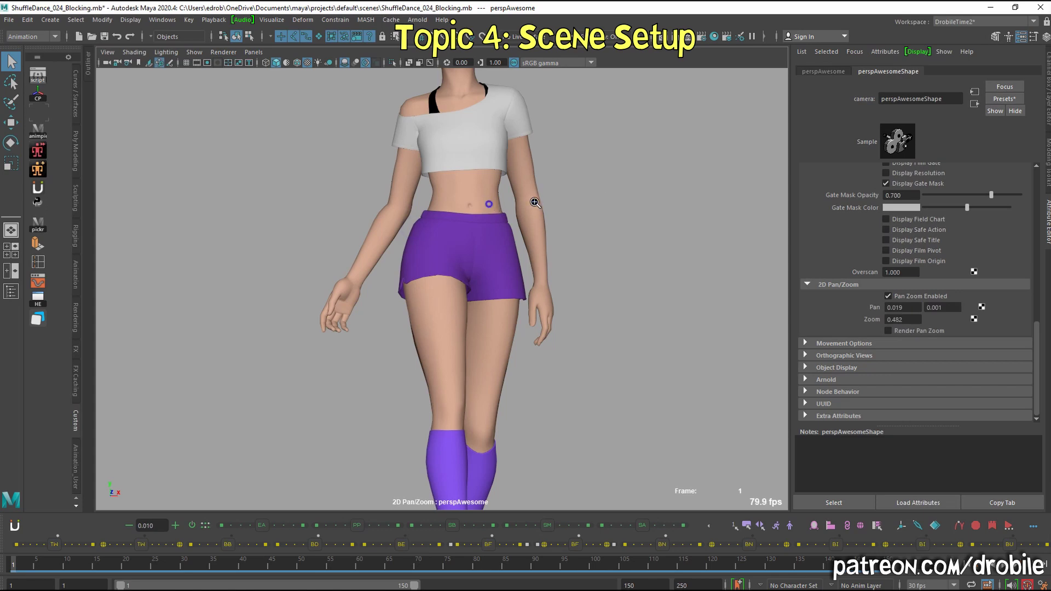
right_click_drag(535, 202, 581, 170)
middle_click_drag(580, 170, 549, 171)
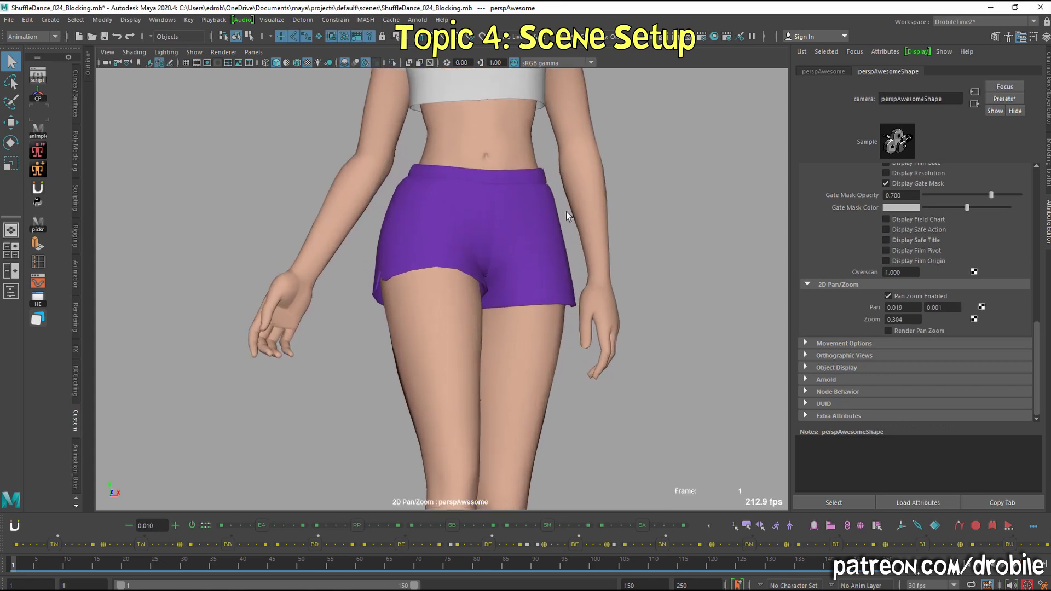
middle_click_drag(567, 216, 527, 387)
middle_click_drag(494, 225, 490, 329)
right_click_drag(475, 320, 712, 202)
middle_click_drag(518, 229, 499, 493)
right_click_drag(435, 326, 799, 323)
right_click_drag(406, 247, 65, 247)
right_click_drag(362, 298, 66, 246)
middle_click_drag(452, 243, 450, 179)
right_click_drag(463, 207, 72, 214)
right_click_drag(451, 253, 478, 204)
middle_click_drag(477, 204, 478, 189)
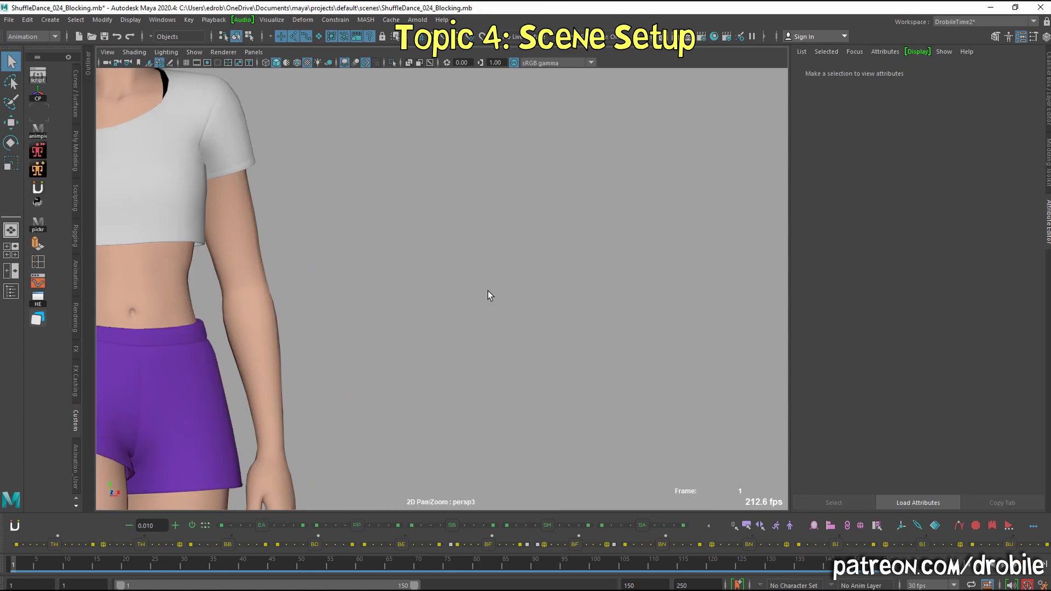
key("backslash")
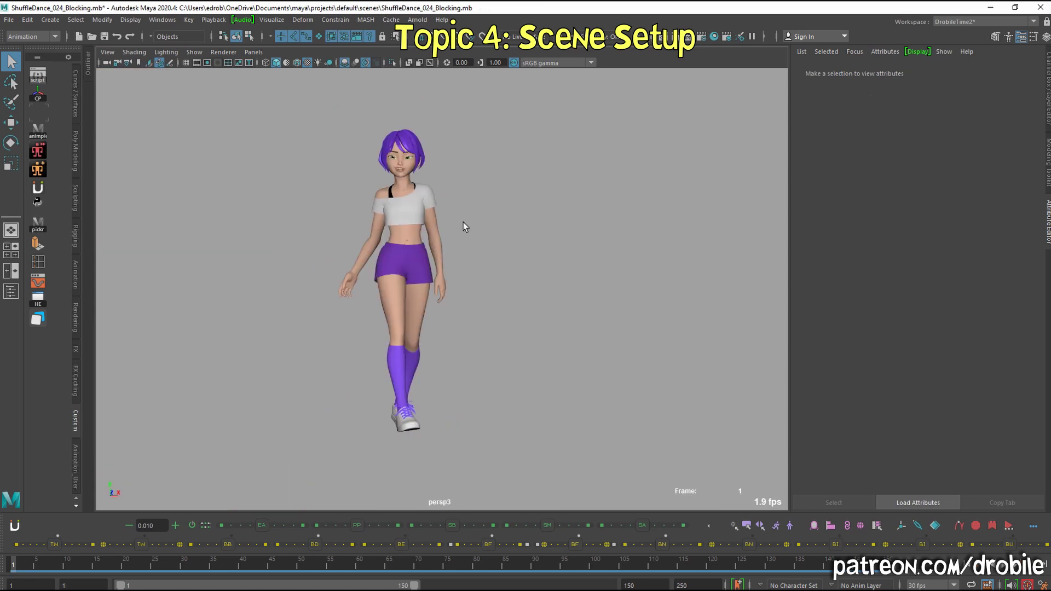
Step: Examine the character's eye up close with 2D Pan/Zoom in the persp3 view
key("backslash")
right_click_drag(397, 240, 865, 272)
middle_click_drag(406, 241, 504, 319)
right_click_drag(504, 319, 870, 321)
middle_click_drag(431, 109, 403, 236)
right_click_drag(403, 241, 690, 291)
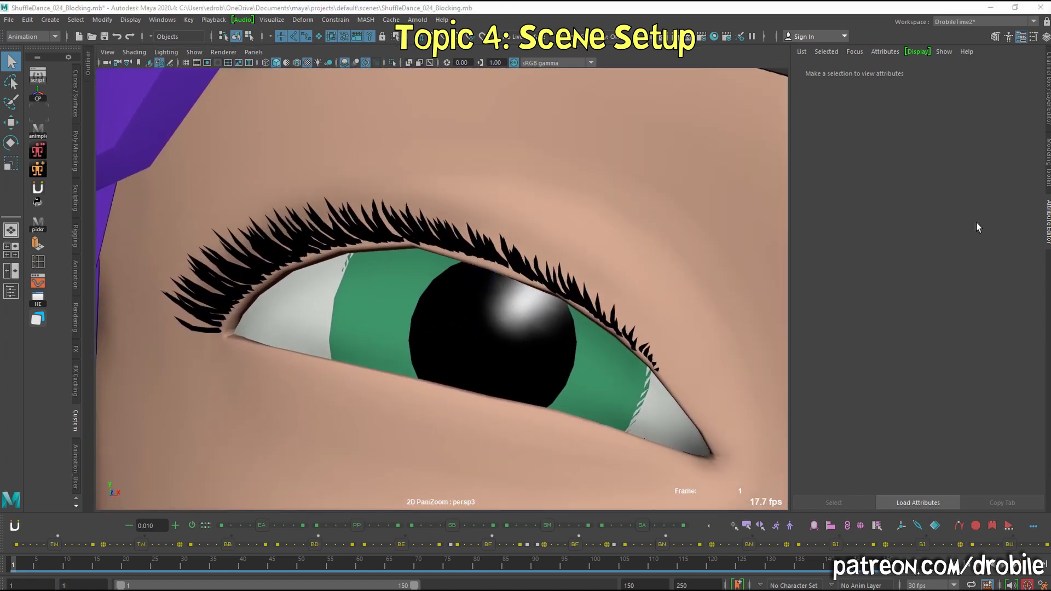
right_click_drag(639, 301, 4, 253)
middle_click_drag(559, 356, 525, 265)
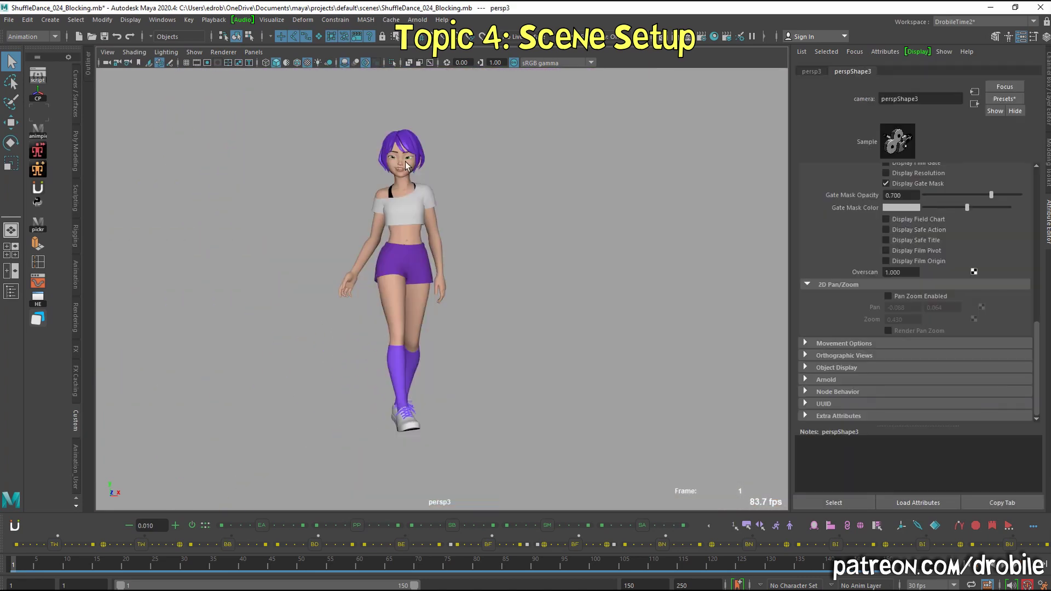
Step: Use 2D Pan/Zoom to inspect the character's face and body at several magnifications, and turn 2D Pan/Zoom off
key("backslash")
right_click_drag(406, 163, 737, 175)
right_click_drag(420, 145, 712, 158)
right_click_drag(605, 162, 380, 134)
middle_click_drag(398, 145, 423, 327)
right_click_drag(422, 327, 828, 369)
middle_click_drag(472, 281, 423, 416)
right_click_drag(545, 305, 178, 216)
right_click_drag(506, 214, 877, 271)
right_click_drag(702, 262, 177, 213)
right_click_drag(625, 263, 271, 224)
middle_click_drag(501, 308, 495, 240)
right_click_drag(532, 231, 287, 192)
middle_click_drag(486, 317, 479, 236)
key("backslash")
Step: Enable Pan Zoom in the persp3 camera's attributes and reset its pan to 0, 0 and its zoom to 1
left_click(108, 52)
left_click(112, 72)
left_click(914, 298)
left_click(879, 305)
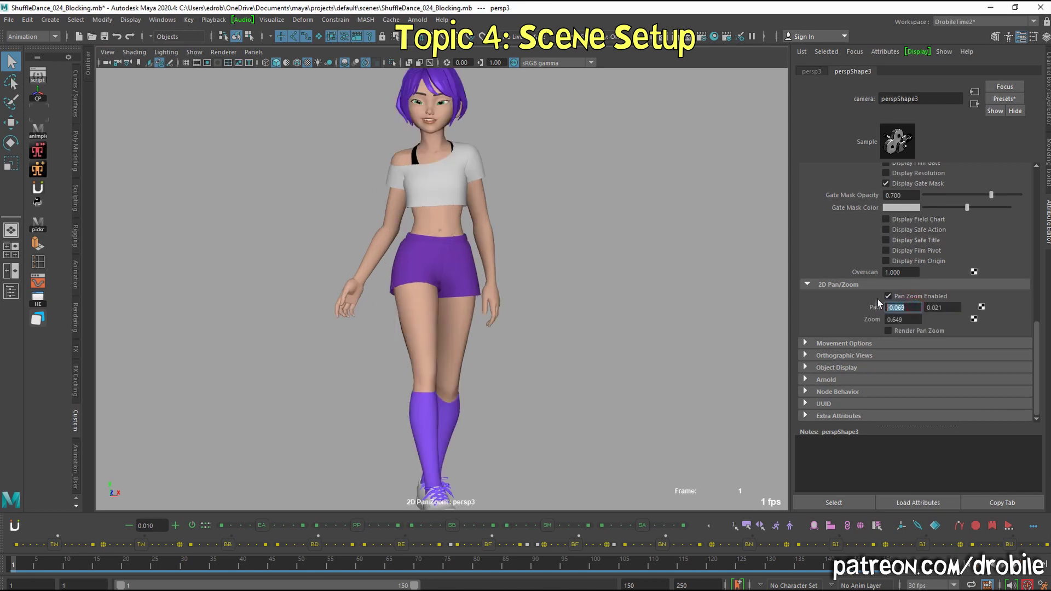
type("0")
key("Tab")
type("0")
key("Return")
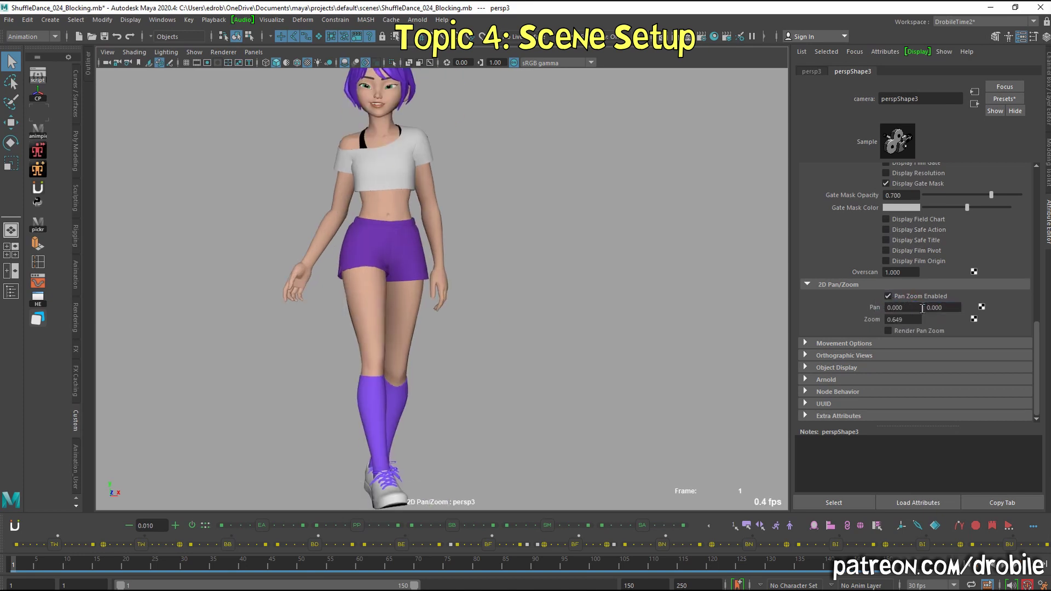
left_click(910, 319)
type("1")
key("Return")
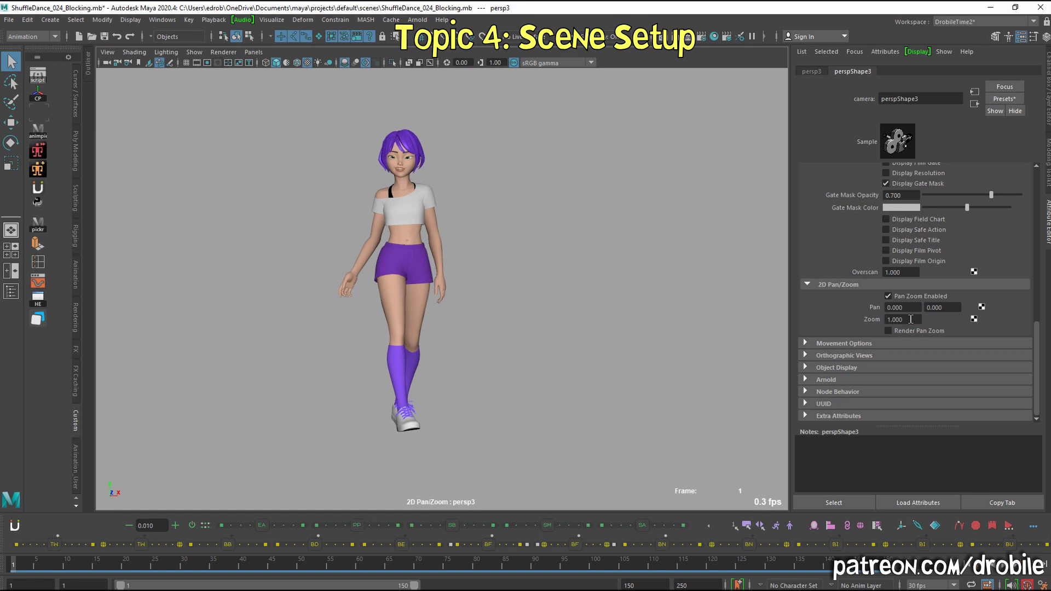
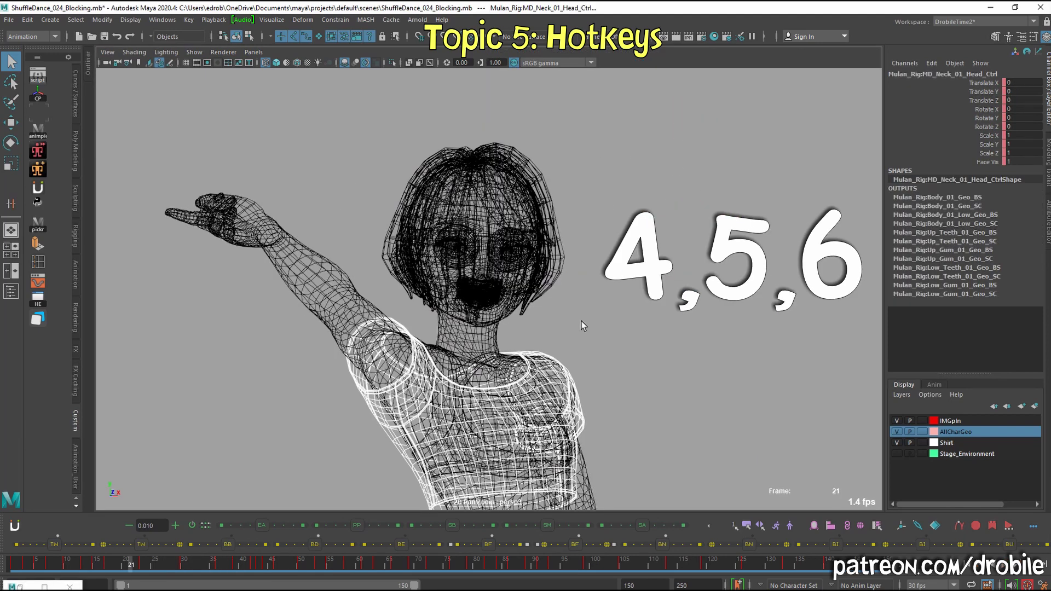
Step: Show the character in smooth shaded display and cycle through the Move, Rotate and Scale tools
key("5")
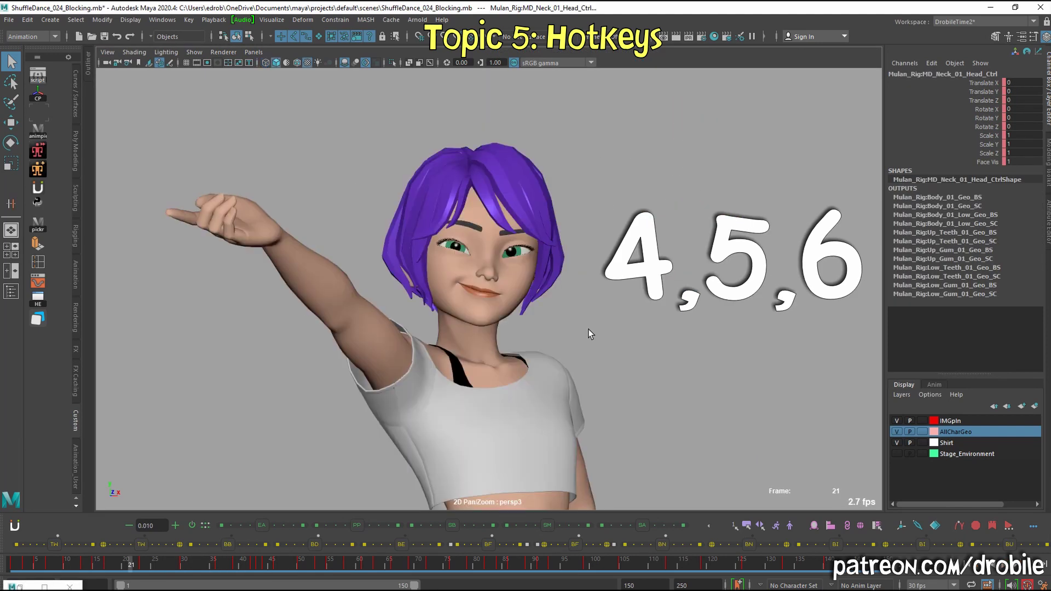
left_click_drag(594, 328, 546, 329, "alt")
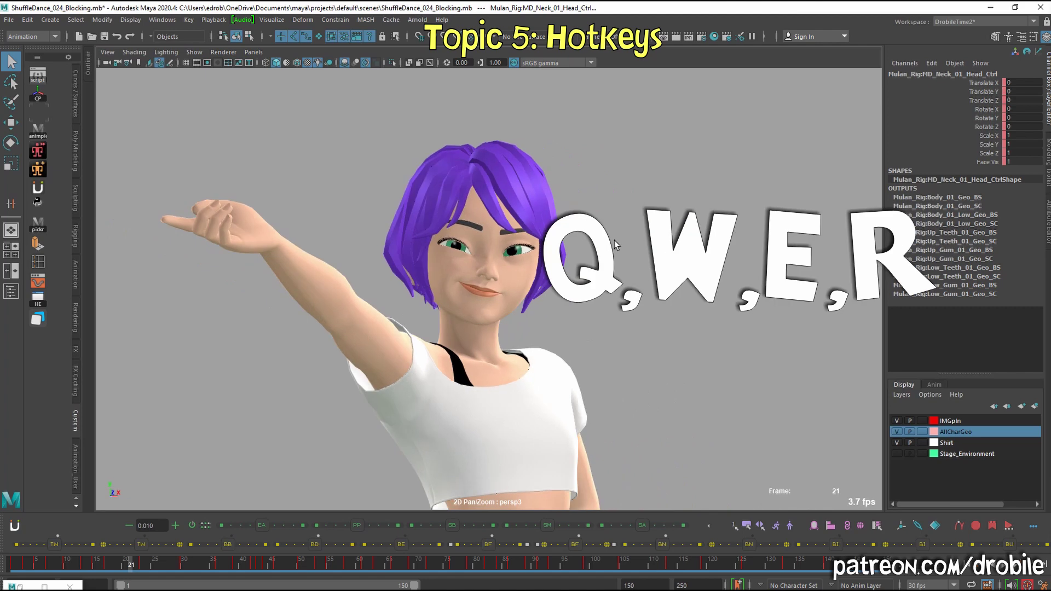
key("w")
key("e")
key("r")
left_click_drag(611, 242, 574, 243, "alt")
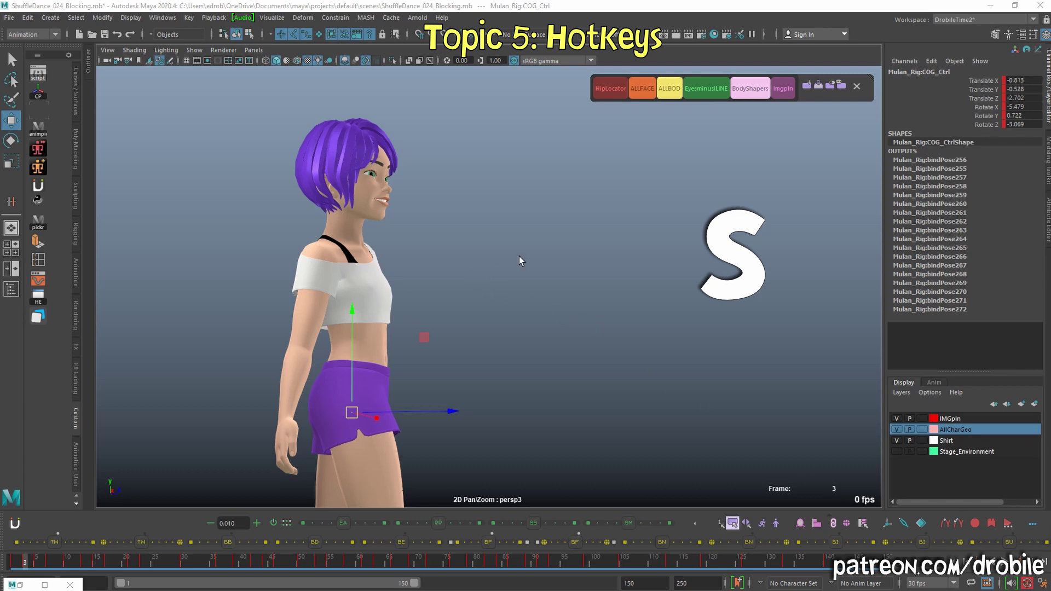
Step: Repeat the last command and frame the selected head control in the viewport
left_click(980, 90)
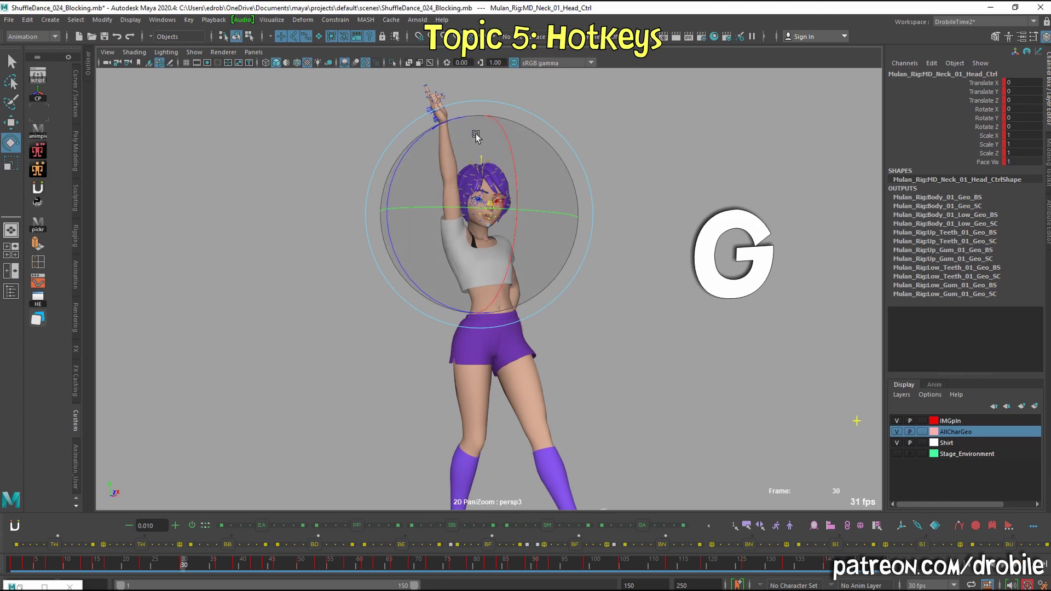
key("g")
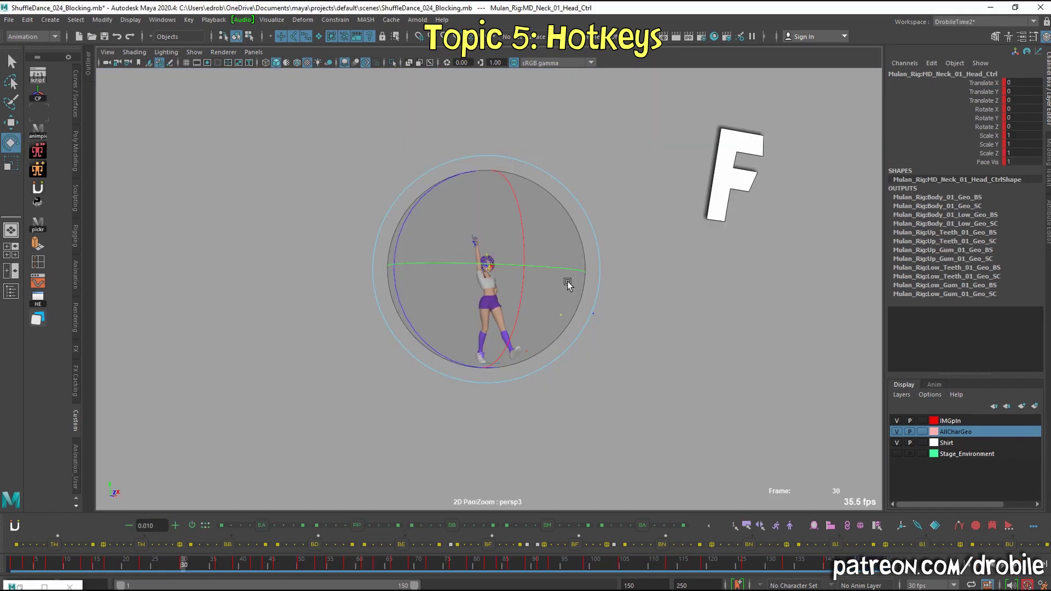
key("f")
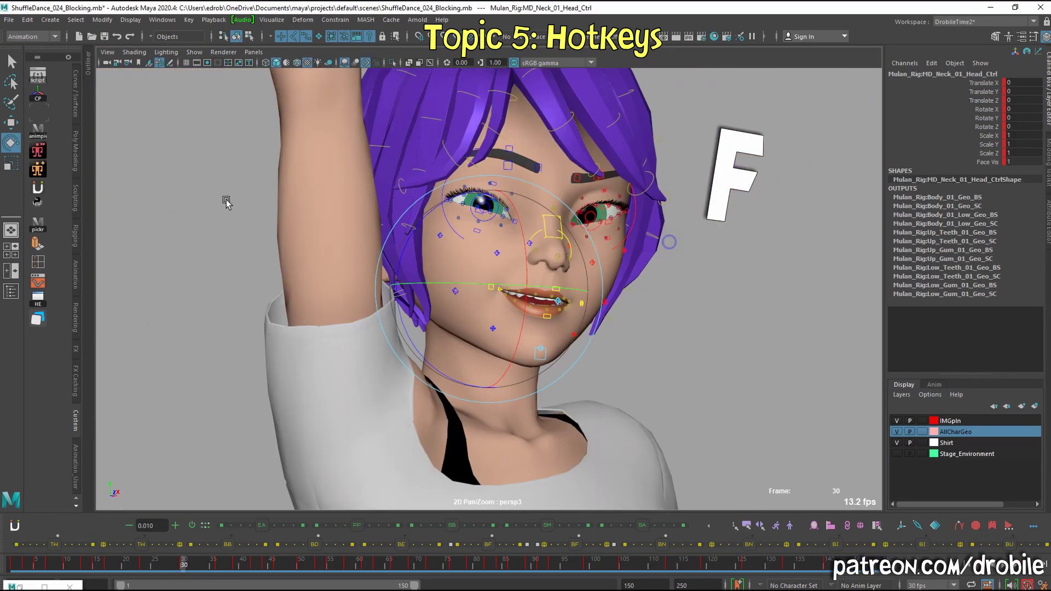
Step: Open the Graph Editor over the viewport and frame the head control's selected keys and all of its animation curves
key("ctrl+g")
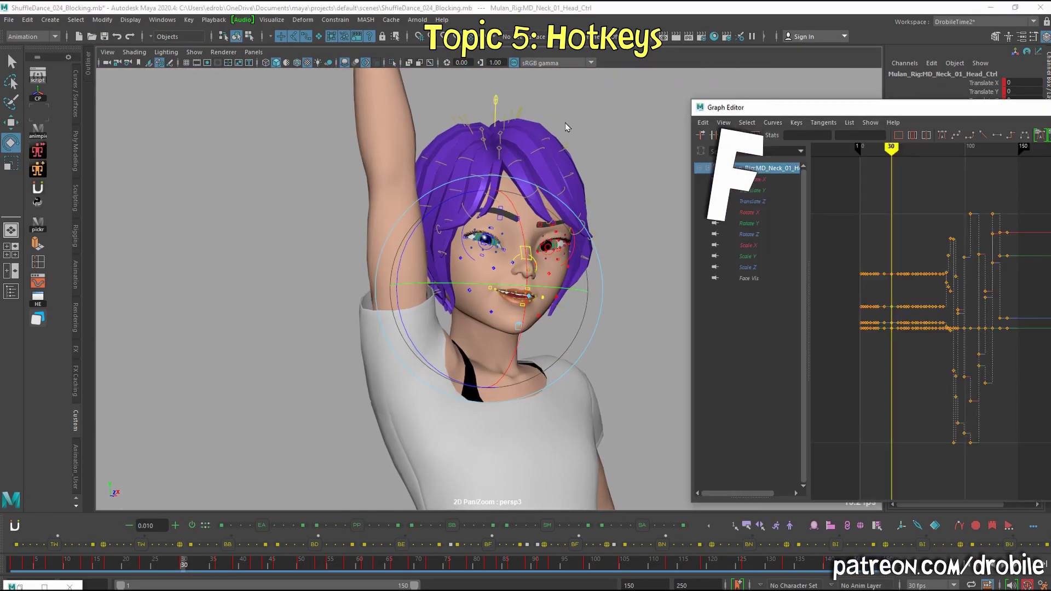
left_click_drag(877, 112, 335, 66)
right_click_drag(461, 210, 552, 191, "alt")
key("f")
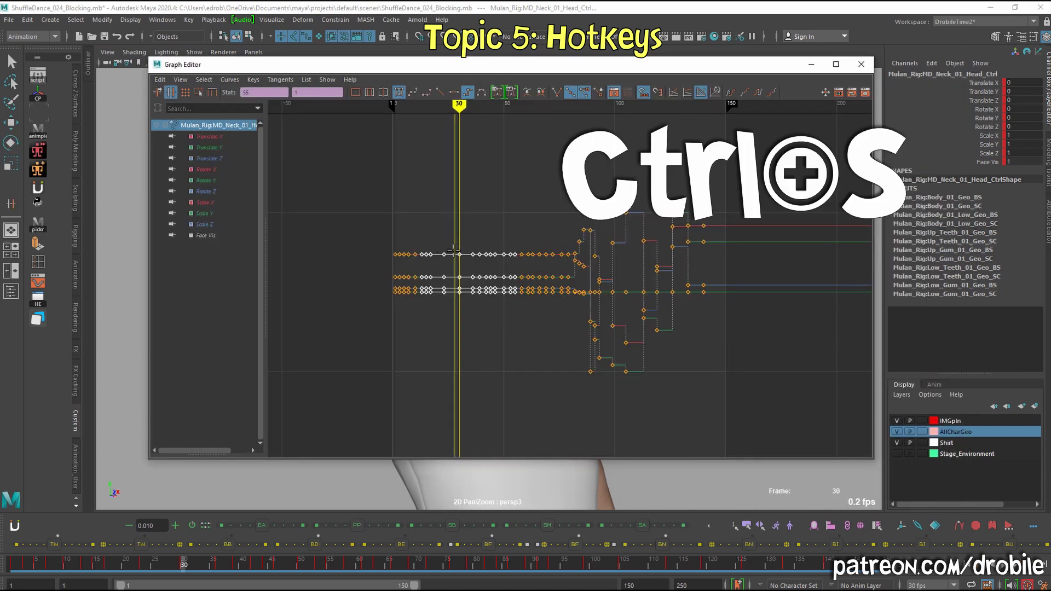
middle_click(454, 251)
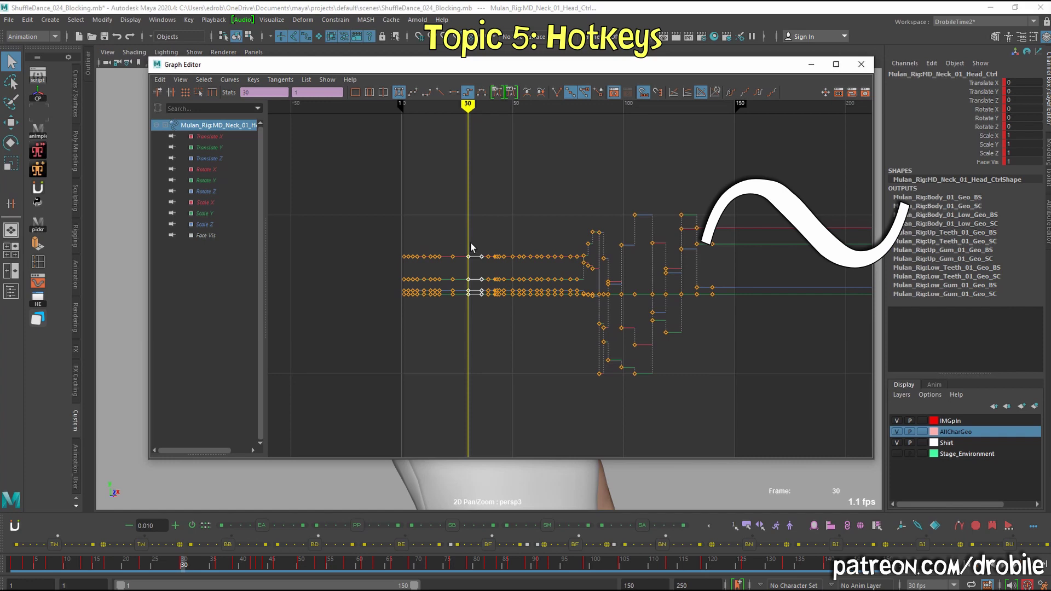
left_click(471, 248)
key("a")
key("ctrl+z")
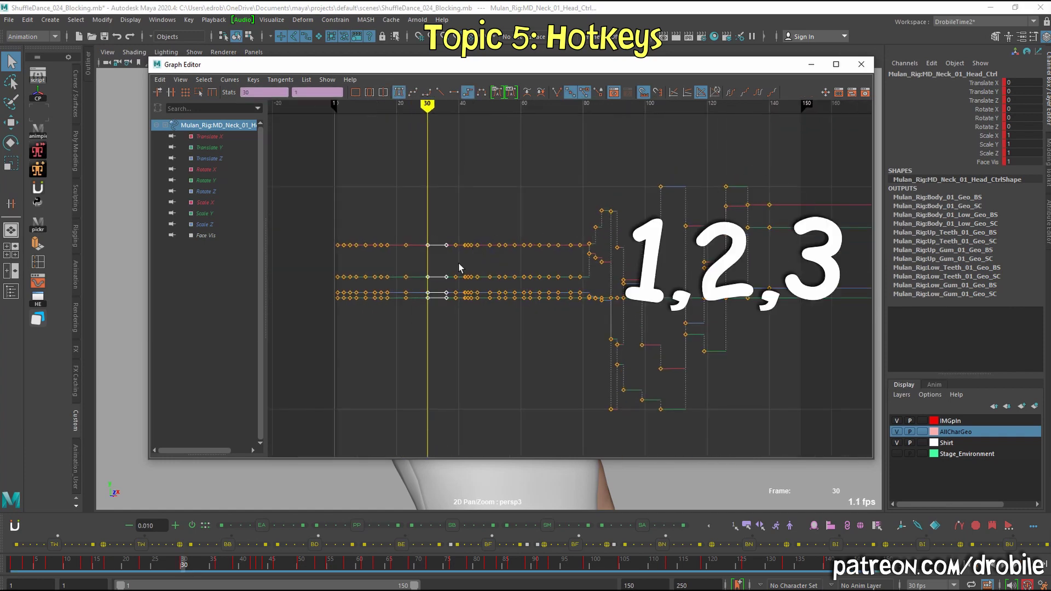
Step: Compare the absolute, stacked and normalized curve views in the Graph Editor and frame the head control's selected keys
key("1")
key("2")
key("3")
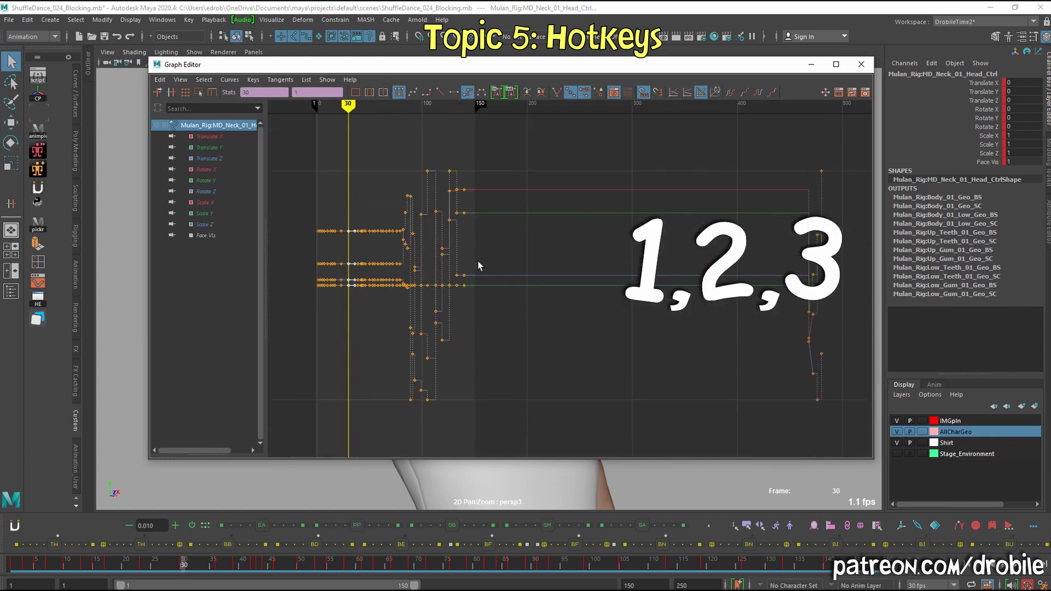
key("1")
key("2")
key("3")
key("f")
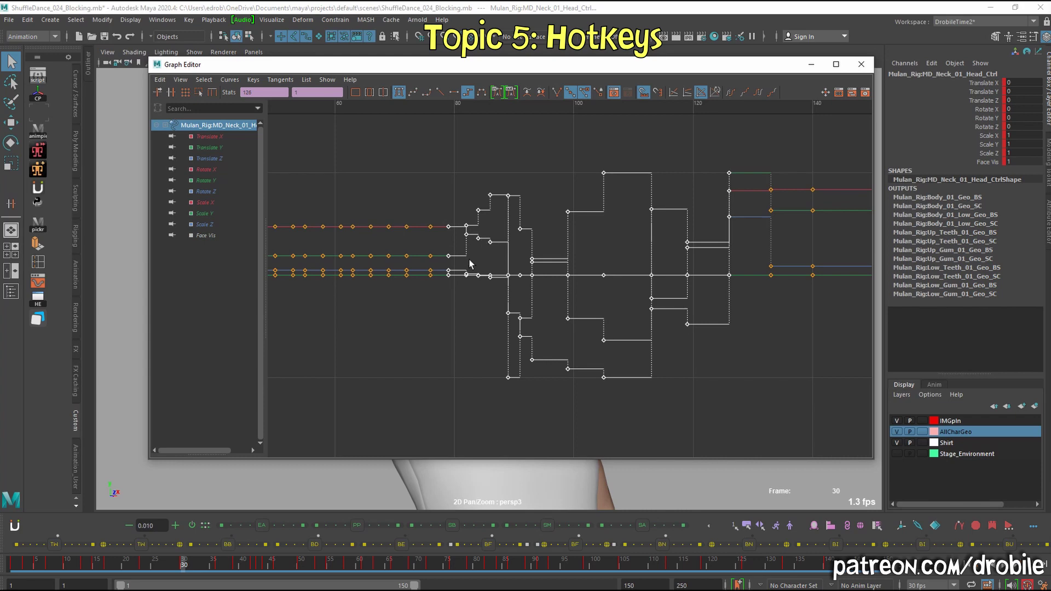
middle_click_drag(639, 245, 605, 248, "alt")
Step: Try different tangent types on the head control's selected keys, including linear and stepped
key("b")
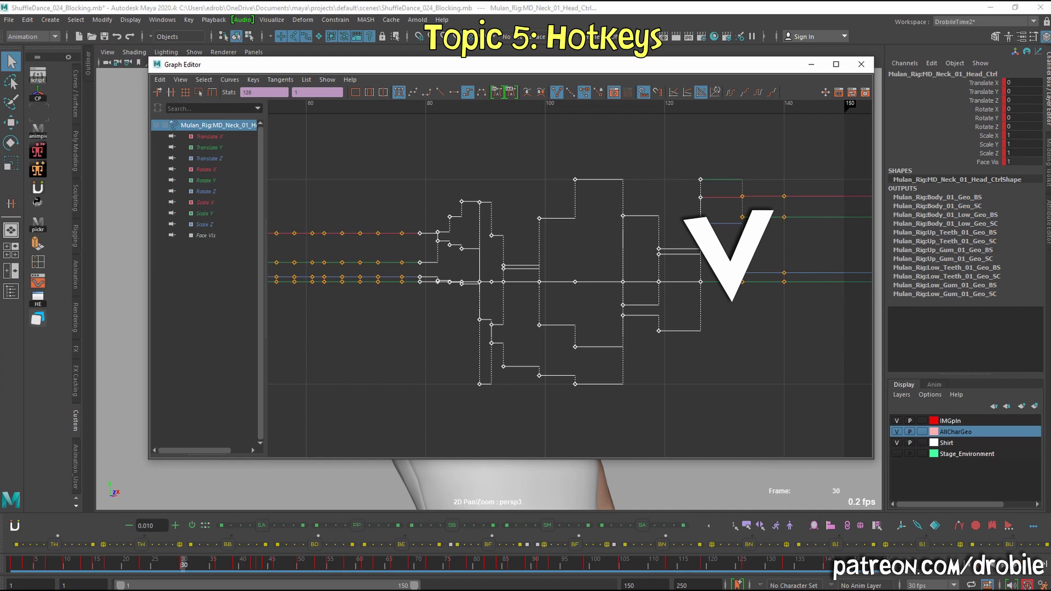
key("n")
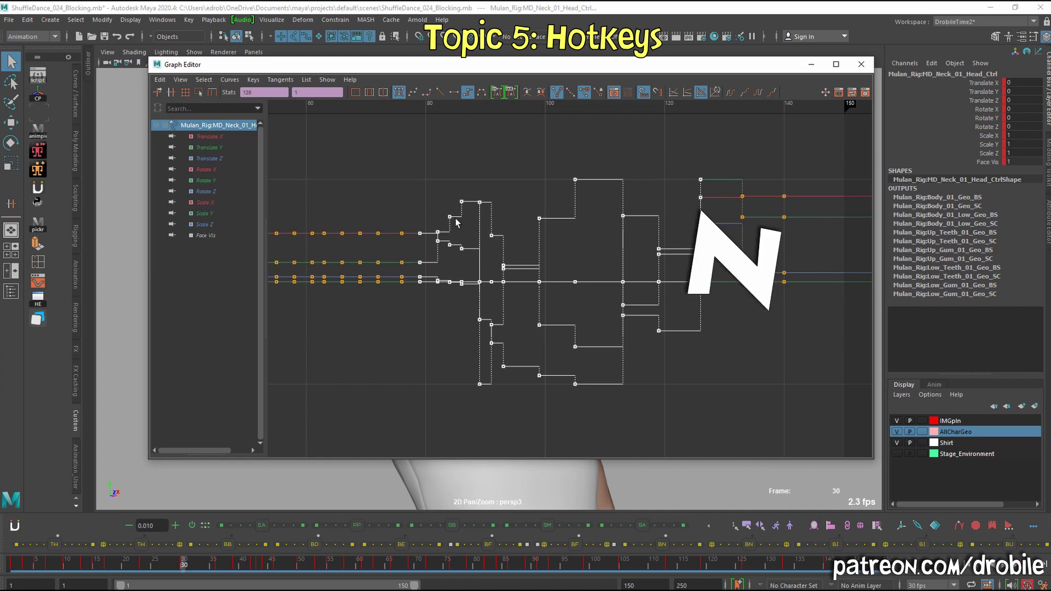
key("c")
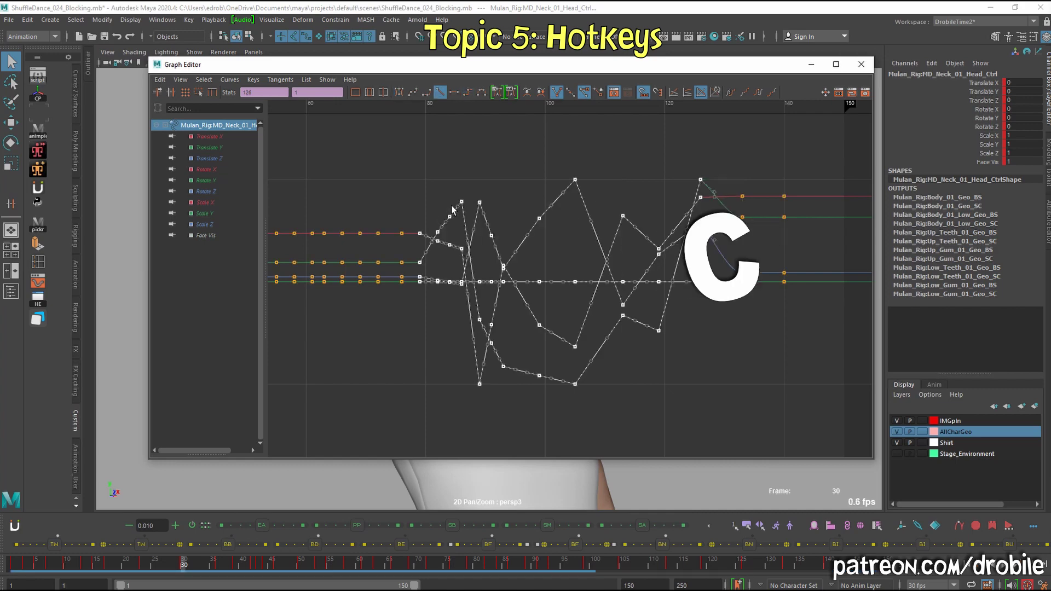
key("z")
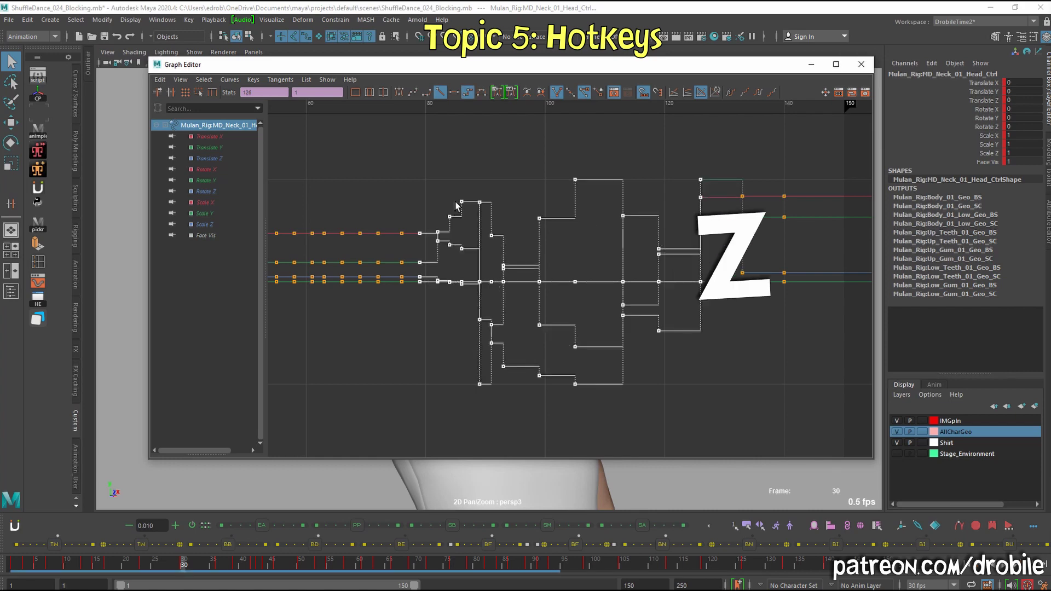
key("x")
key("d")
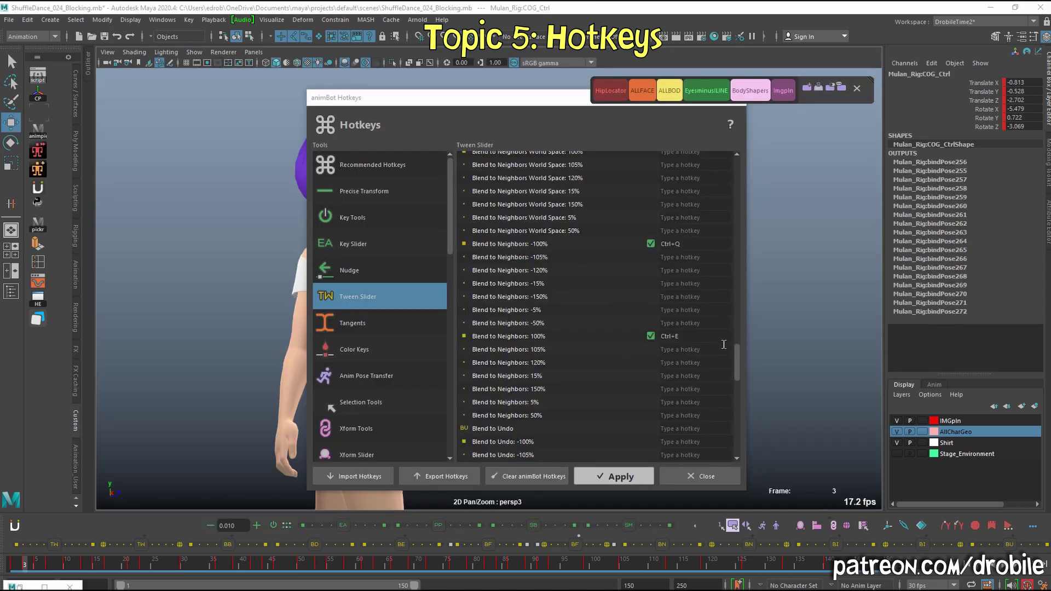
Step: Review animBot's Tween Slider hotkeys and select the Head control in the Mulan picker
left_click_drag(738, 367, 738, 371)
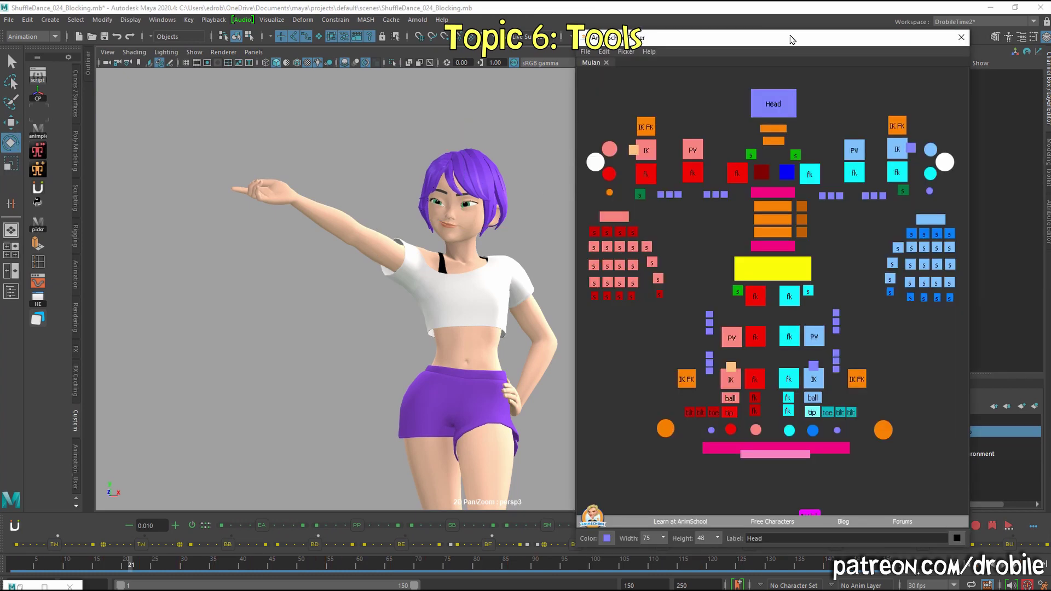
left_click(765, 104)
left_click_drag(526, 180, 456, 234)
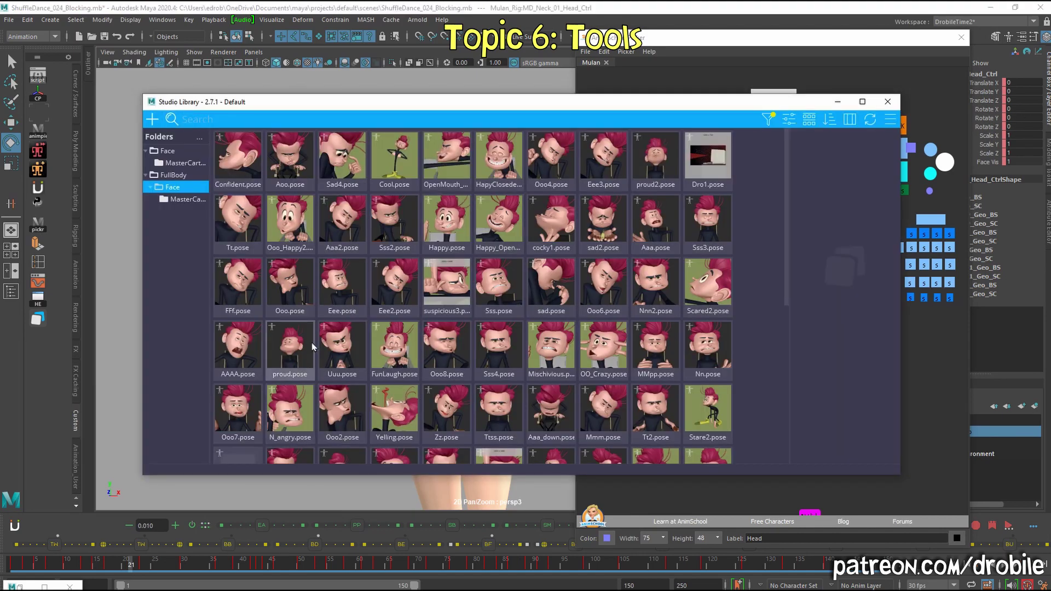
Step: Browse the saved poses in the Studio Library's Face folder under FullBody
scroll(323, 351, "down", 5)
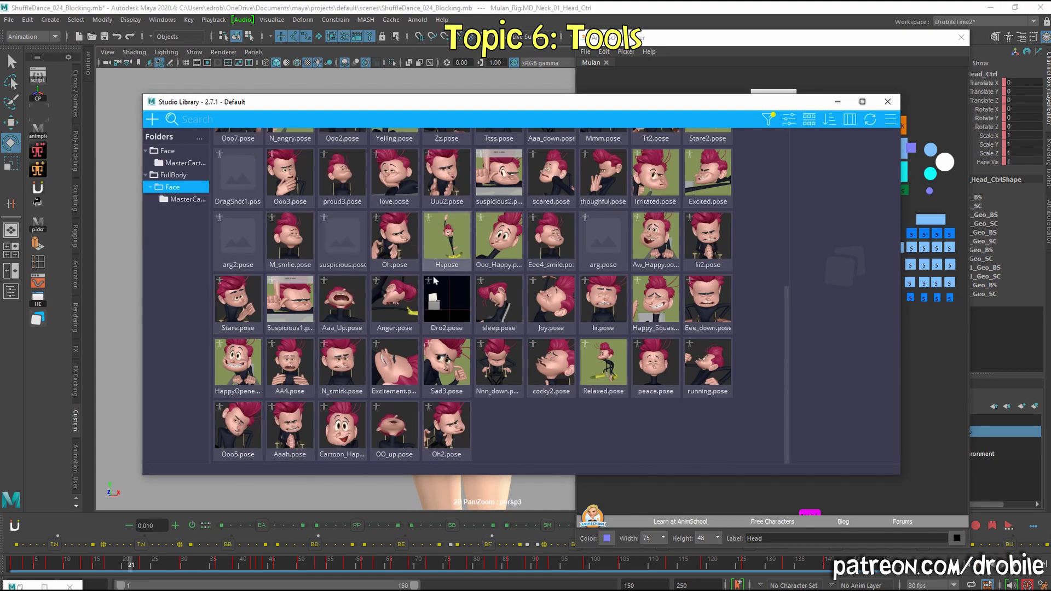
scroll(433, 323, "up", 5)
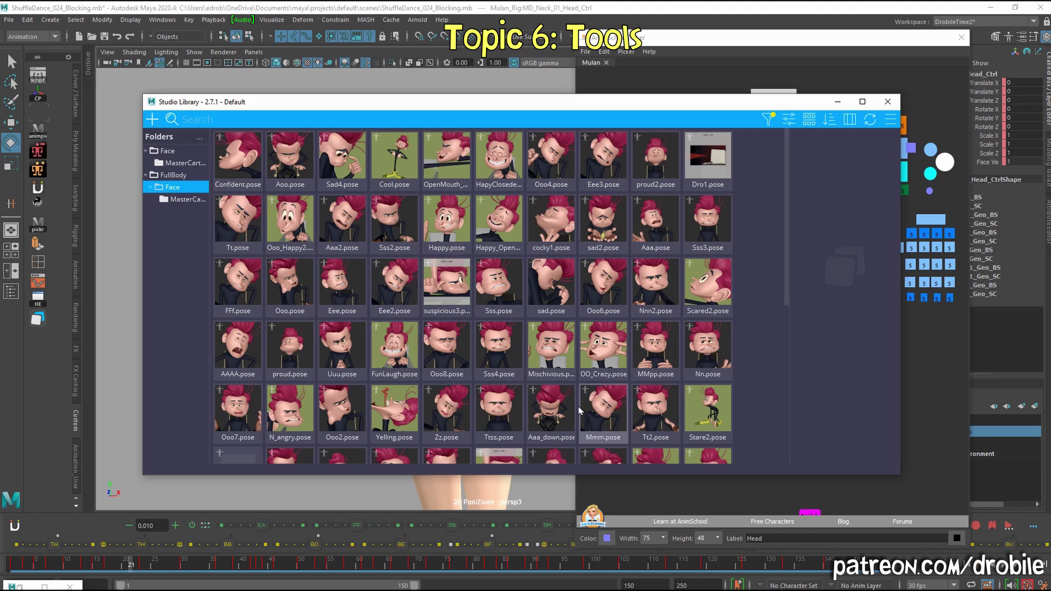
scroll(472, 378, "down", 5)
scroll(342, 351, "up", 5)
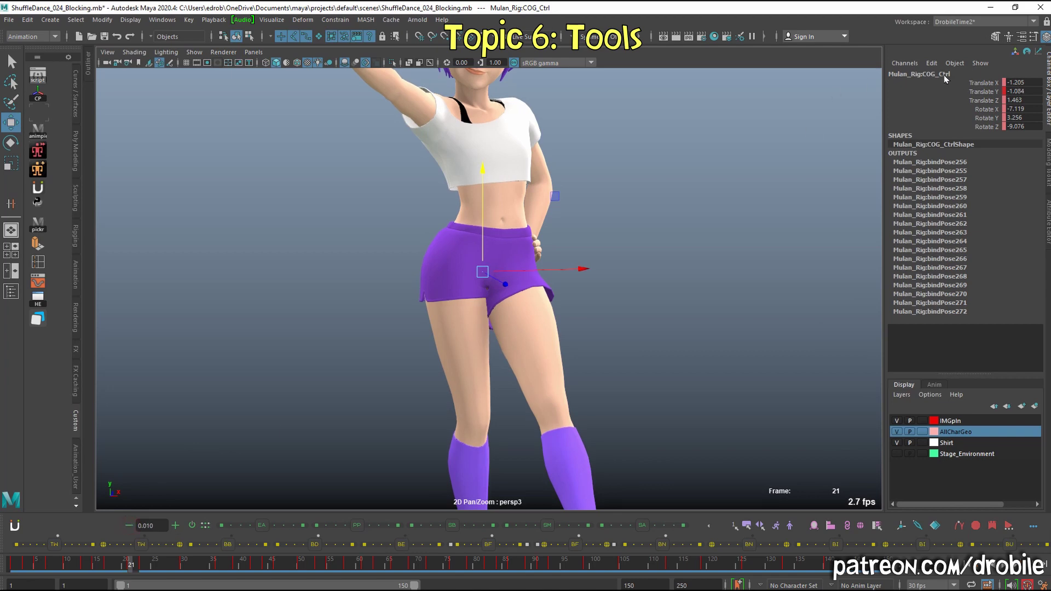
Step: Adjust the COG control's Translate Y keys in the Graph Editor with animBot's key and tween sliders
left_click(985, 83)
left_click(986, 92)
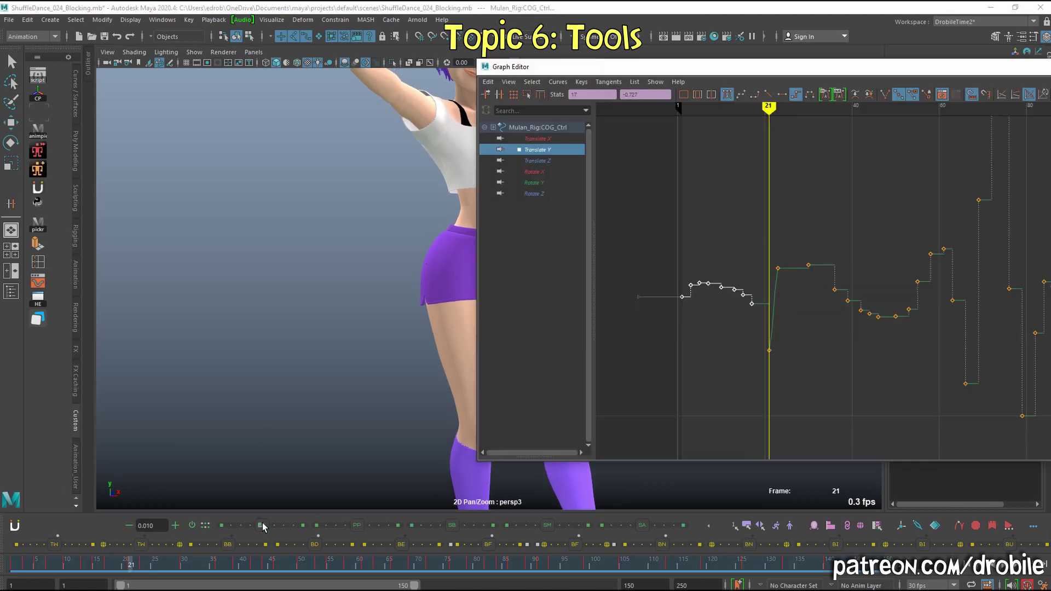
left_click_drag(262, 526, 551, 535)
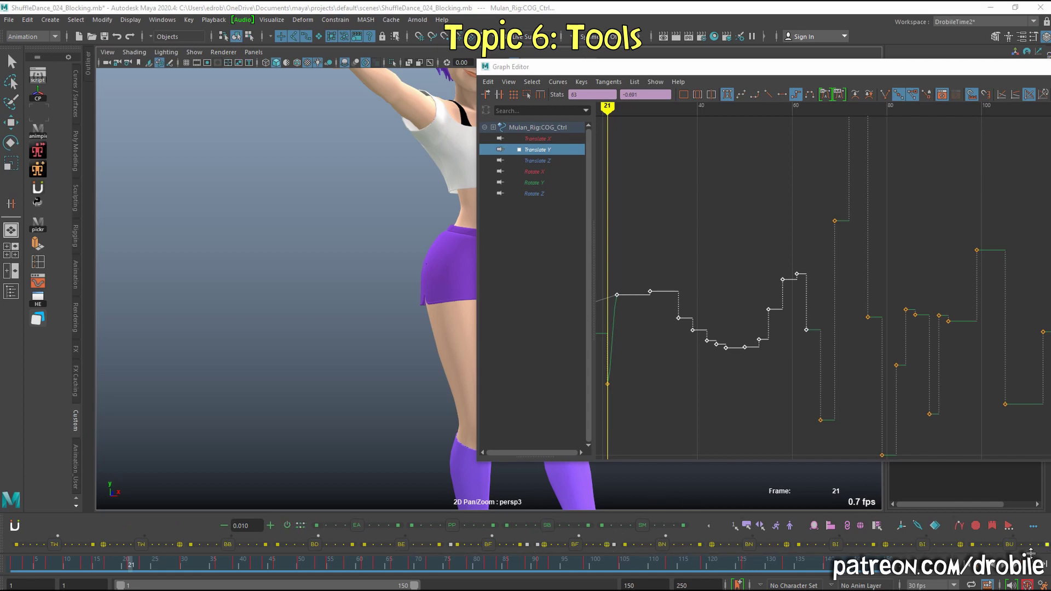
mouse_move(56, 543)
left_mouse_down()
mouse_move(72, 543)
mouse_move(52, 558)
left_mouse_up()
mouse_move(315, 544)
left_mouse_down()
mouse_move(346, 545)
mouse_move(299, 551)
left_mouse_up()
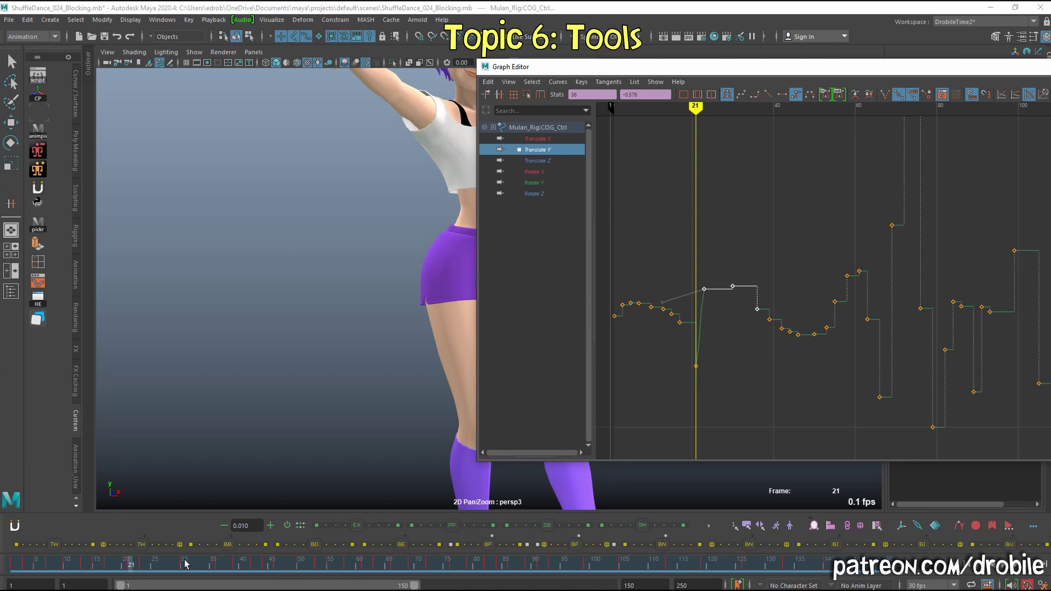
Step: Try the Blend to Neighbors slider on the COG control at frame 126 and show animBot's selection sets
left_click(748, 564)
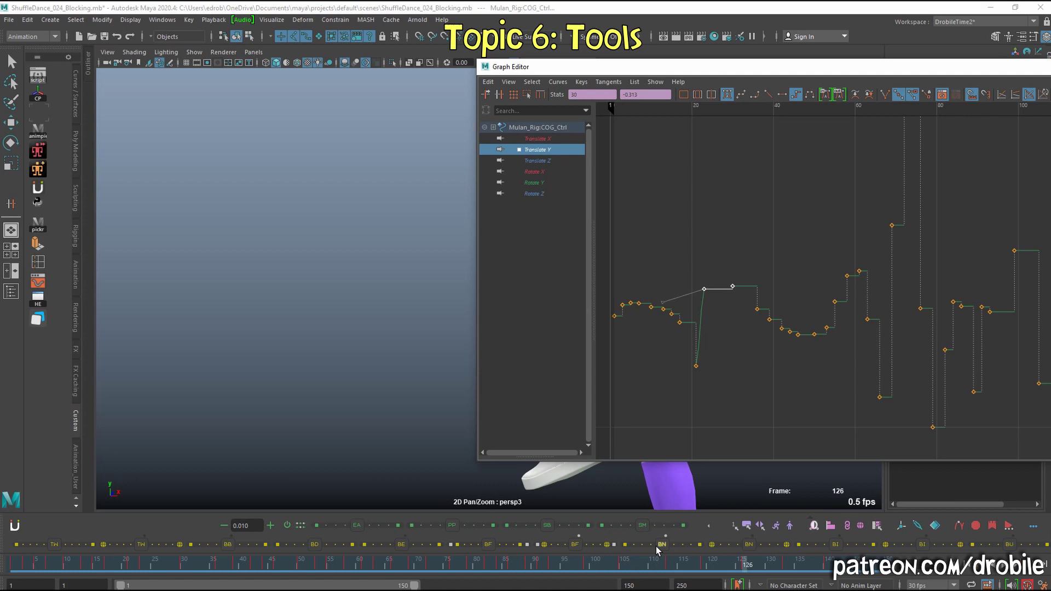
mouse_move(656, 546)
left_mouse_down()
mouse_move(619, 547)
mouse_move(658, 547)
left_mouse_up()
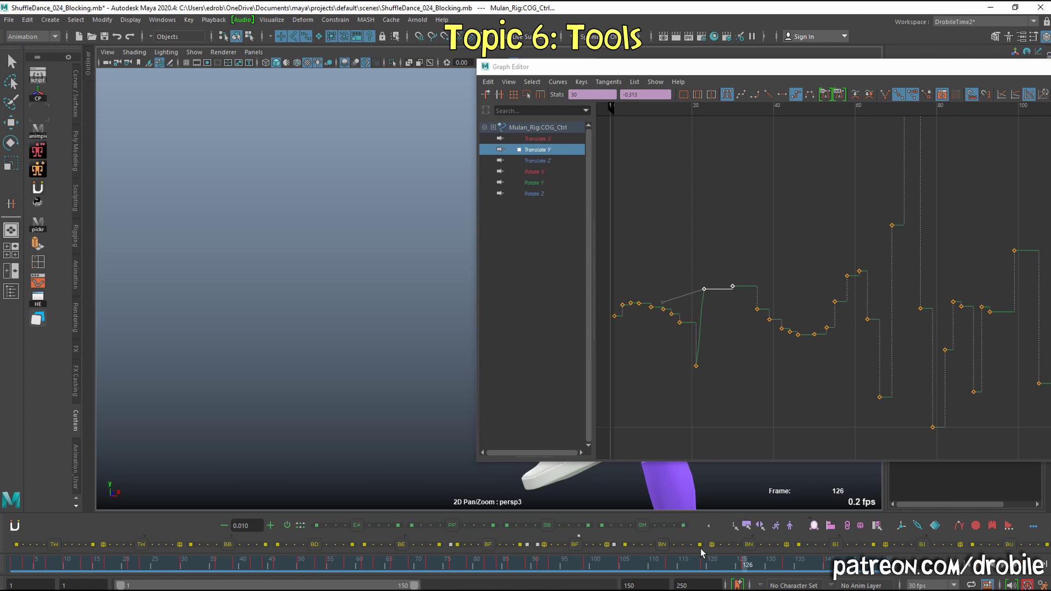
left_click(746, 526)
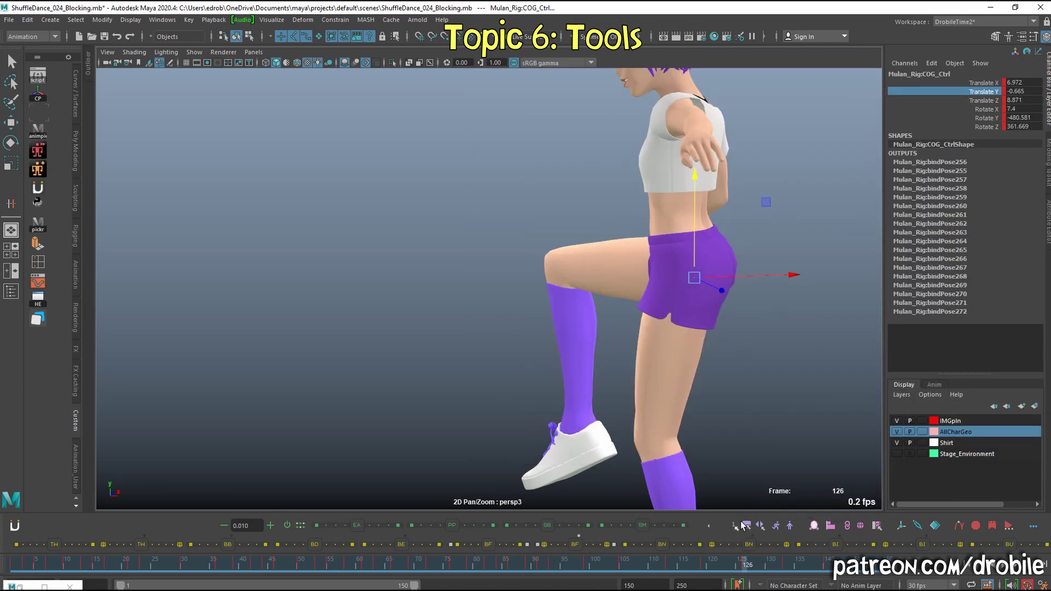
left_click(746, 527)
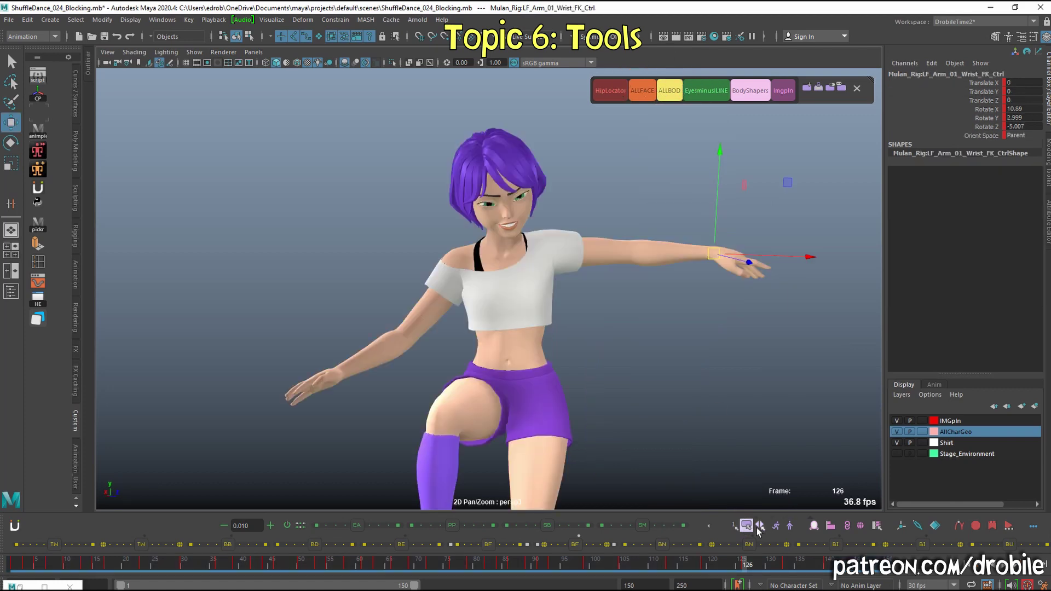
Step: Select the opposite wrist control with animBot's selection tool and review the Copy Xform Relationship tool and its shortcuts
left_click(758, 526)
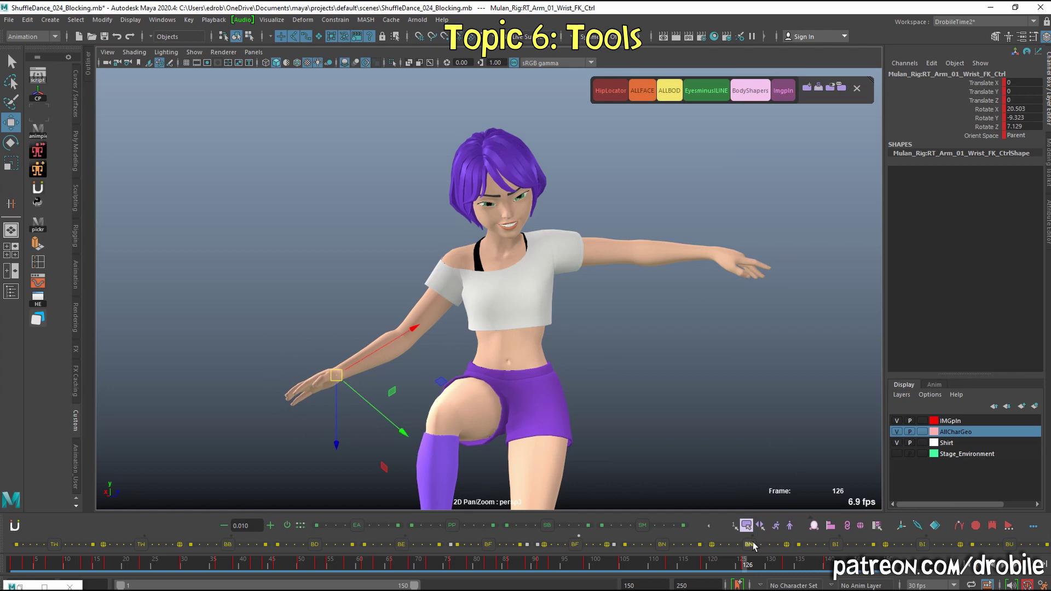
left_click(815, 527)
left_click(837, 545)
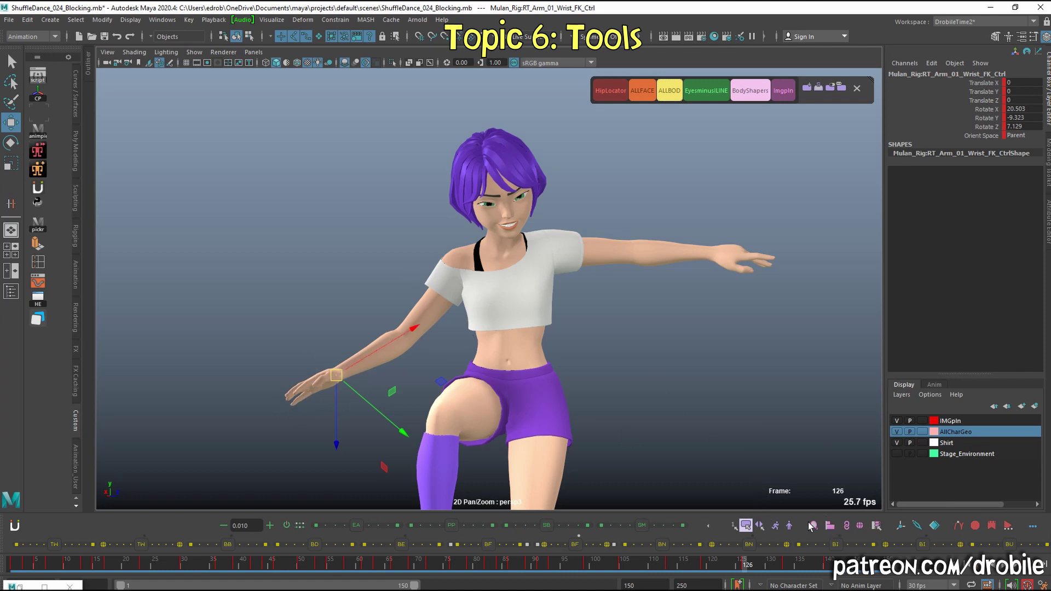
mouse_move(848, 526)
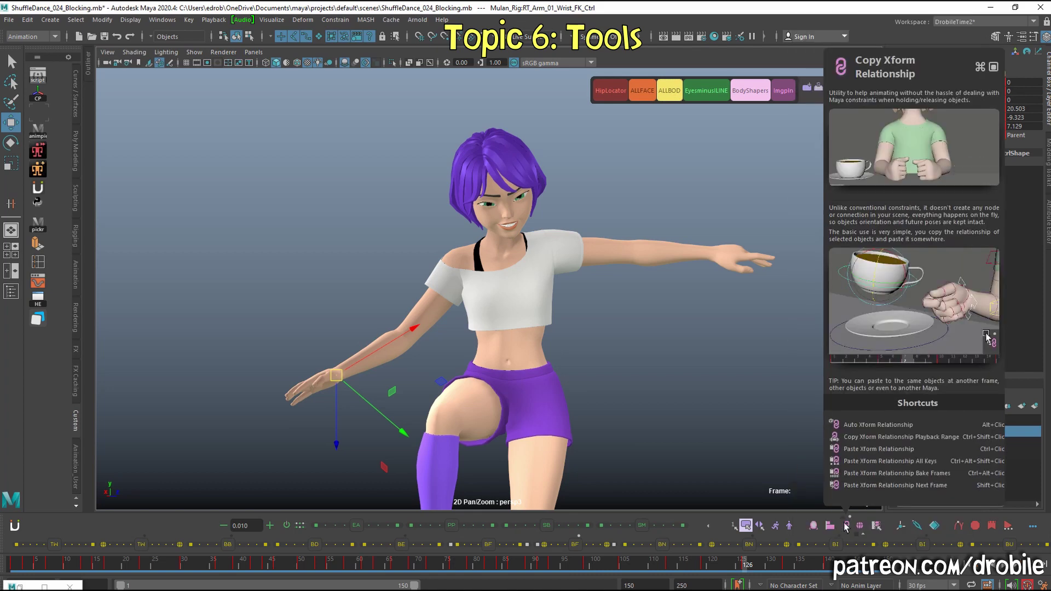
left_click(849, 526)
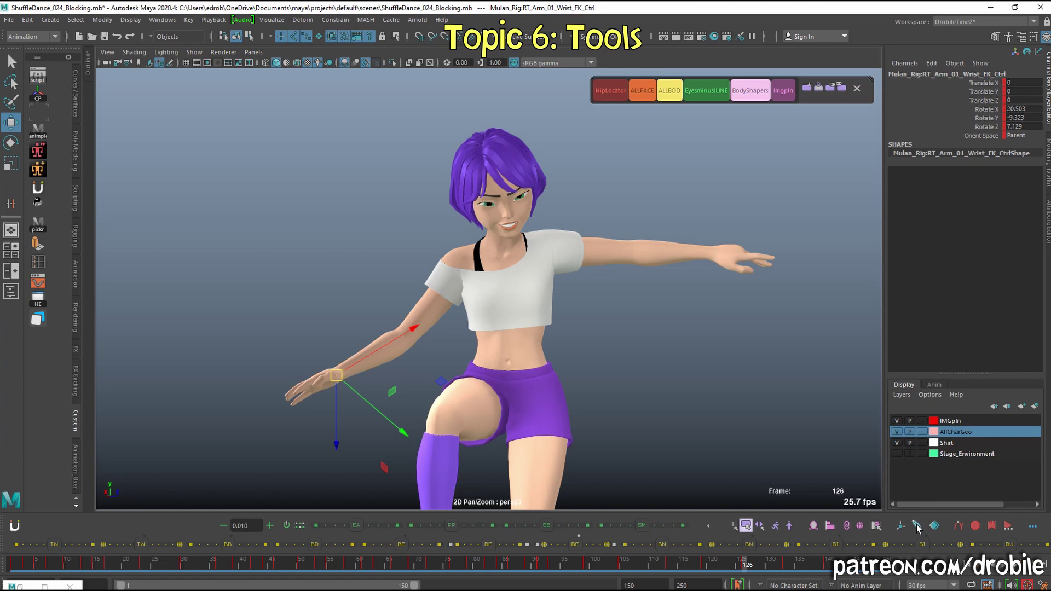
mouse_move(918, 527)
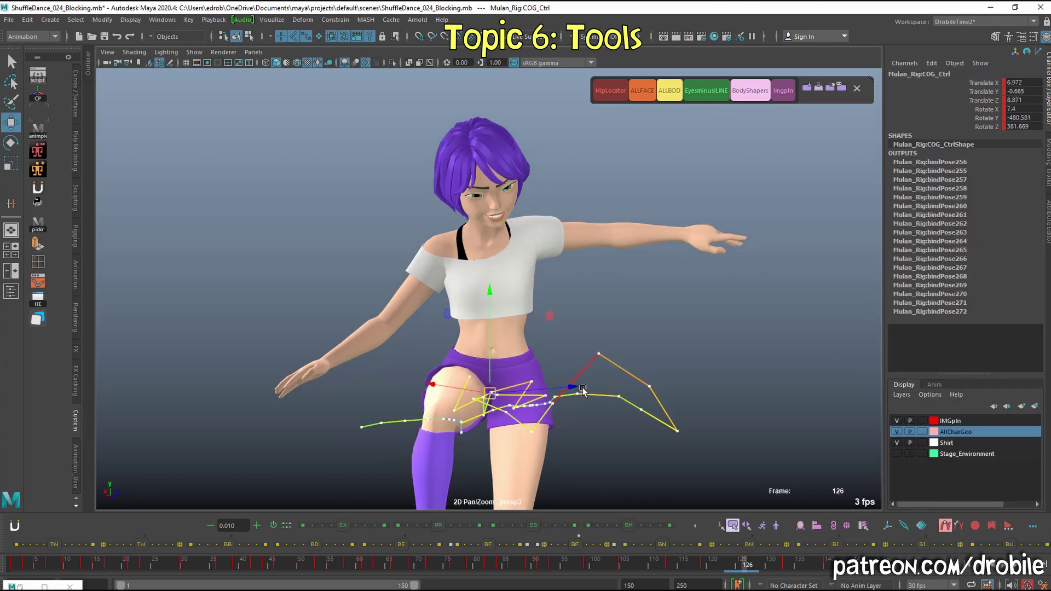
Step: Examine the COG control's motion trail in the Spacing Temperature style from several angles
left_click_drag(582, 389, 617, 401, "alt")
right_click(959, 526)
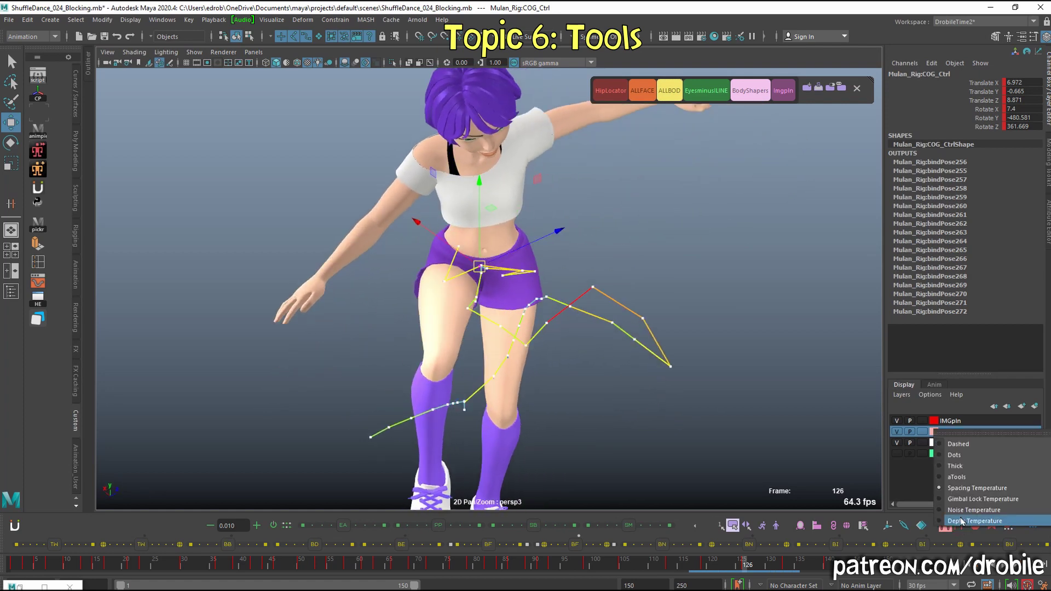
left_click(951, 489)
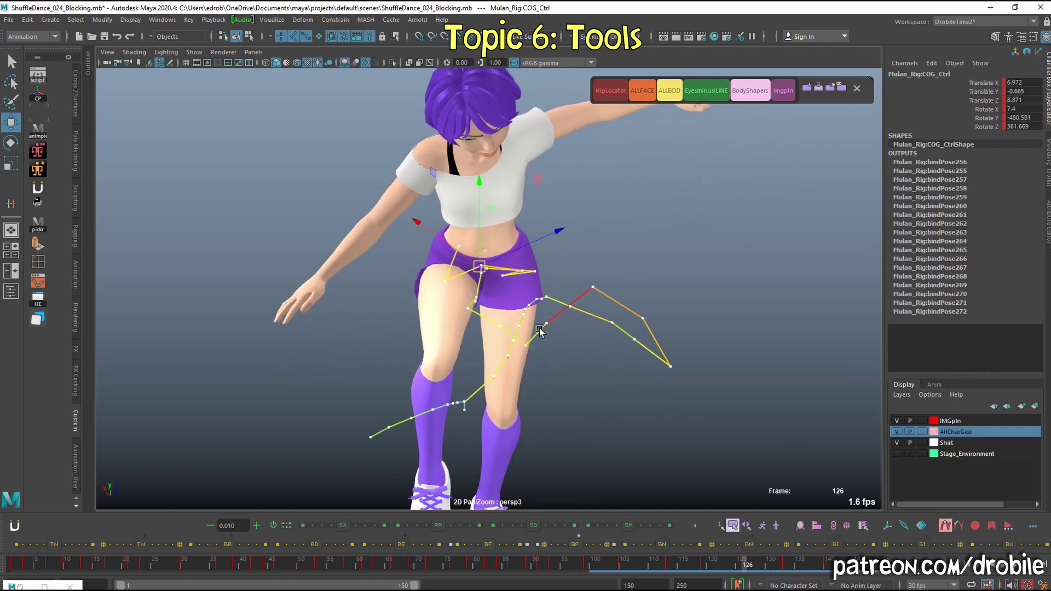
left_click_drag(549, 323, 547, 343, "alt")
middle_click_drag(547, 343, 543, 233, "alt")
left_click_drag(540, 244, 551, 204, "alt")
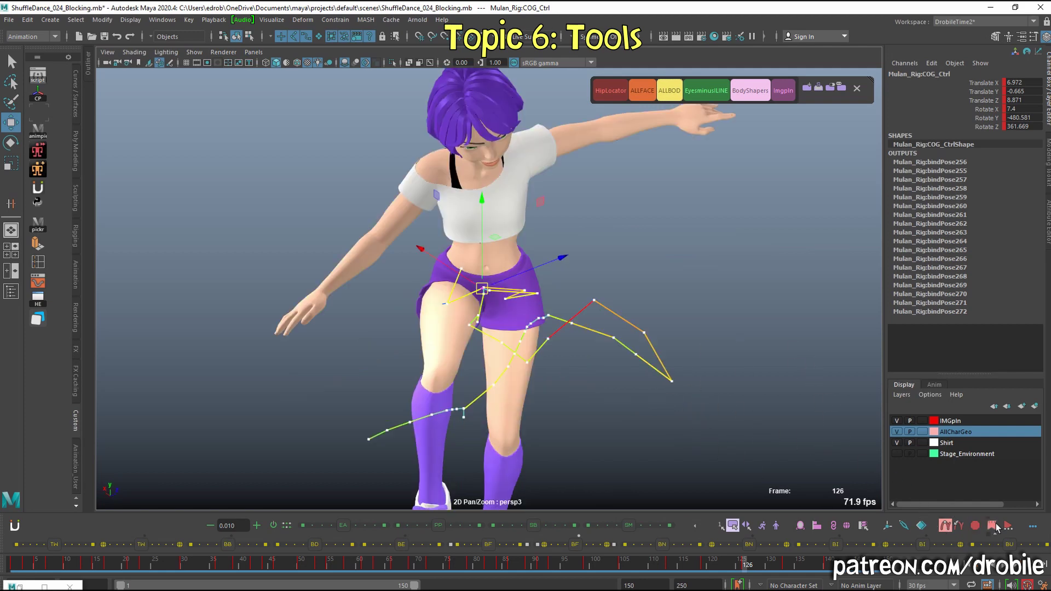
Step: Look over animBot's remaining tools and its main menu, and hide the COG control's motion trail
mouse_move(994, 524)
left_click(1012, 526)
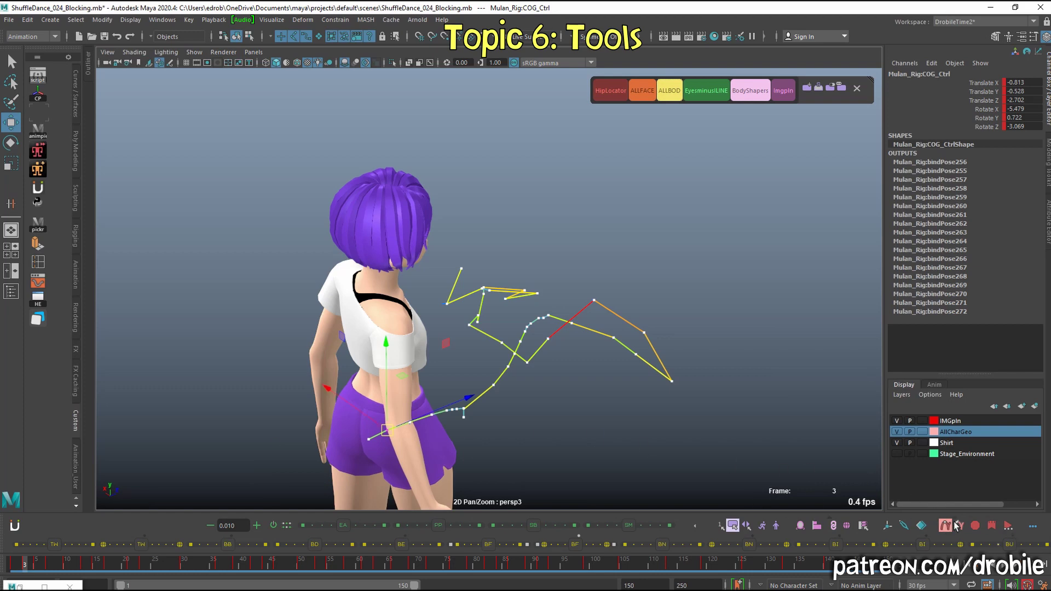
left_click(15, 525)
mouse_move(82, 519)
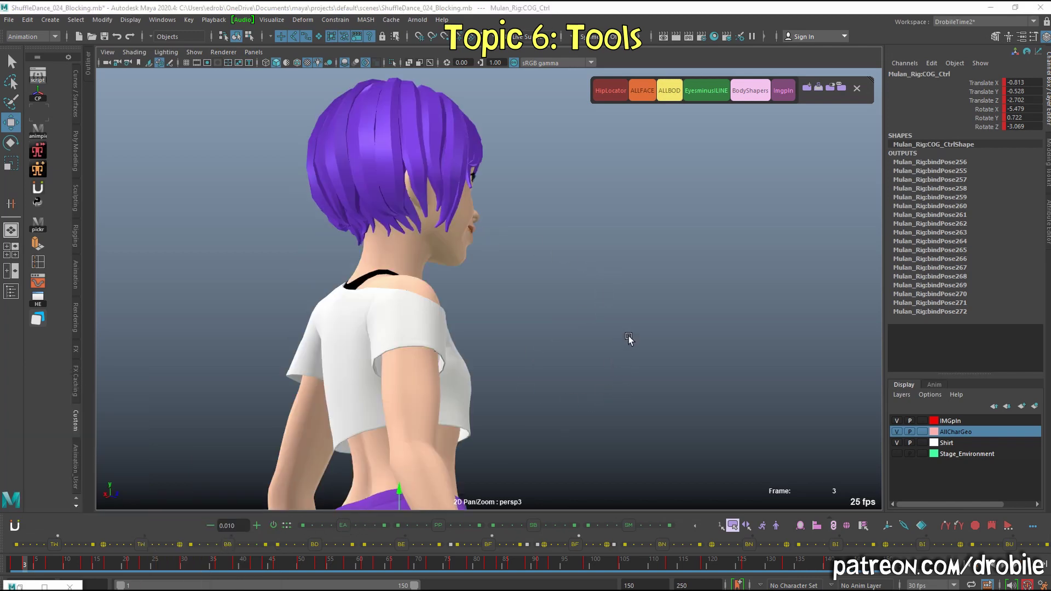
Step: Switch to Evernote and write a note titled "Keep track of personal notes" with the text "Animate better", "Learn more gooder" and a line starting "Be e"
type("Ke")
type("ep track of per")
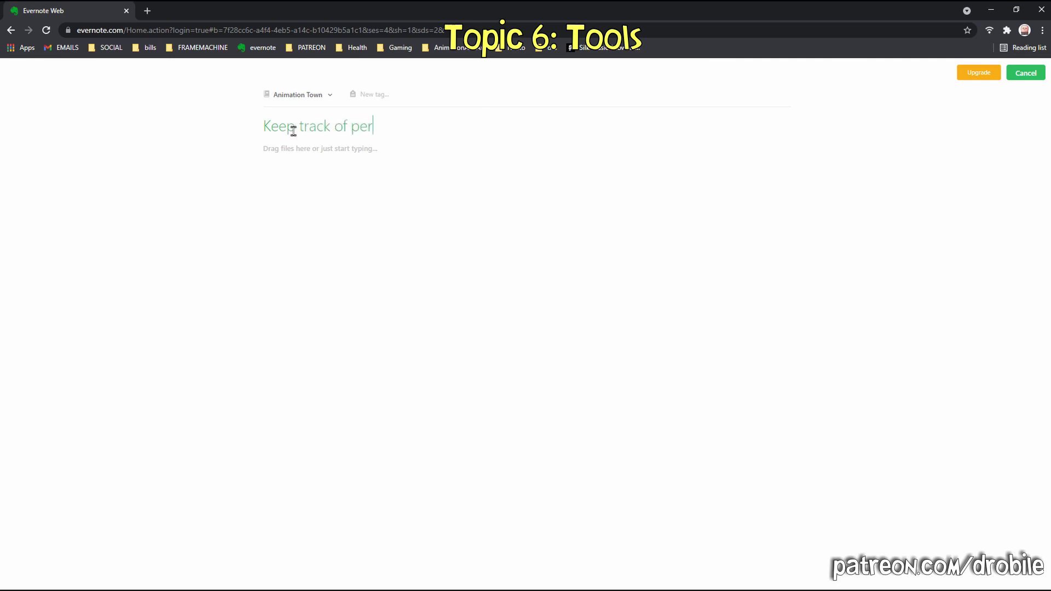
type("sonal notes")
key("Return")
type("Animate better Lear")
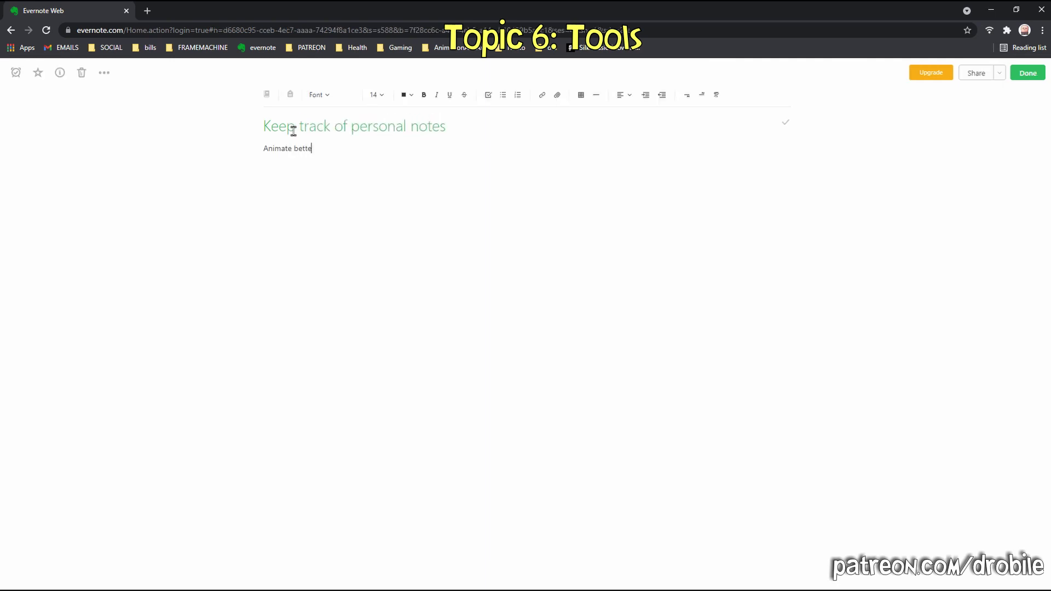
type("n more gooder")
key("Return")
type("Be e")
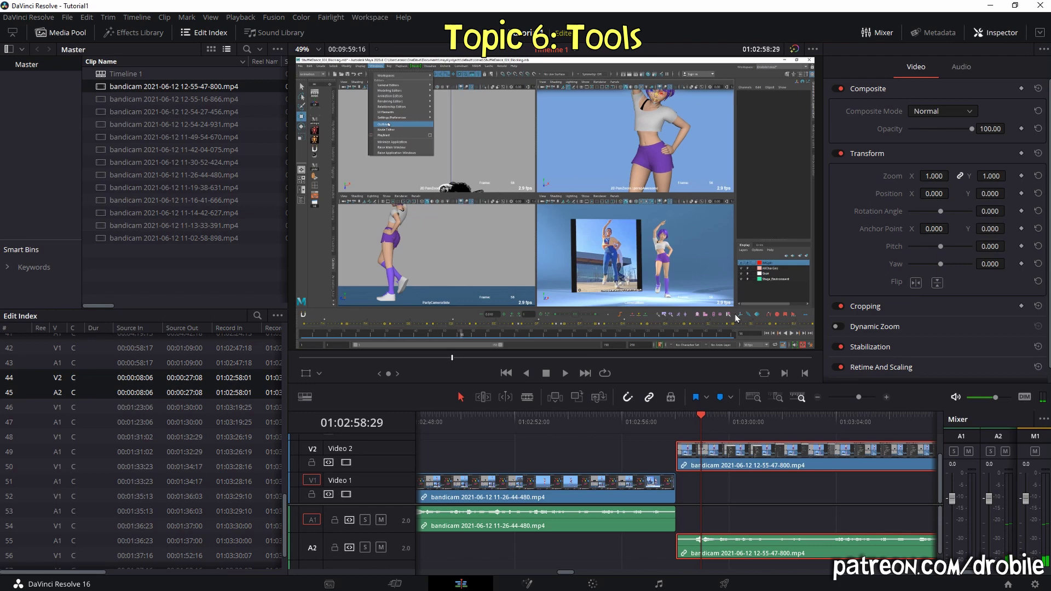
Step: Switch to DaVinci Resolve and play the Tutorial1 timeline from 01:03:00:15
left_click(742, 423)
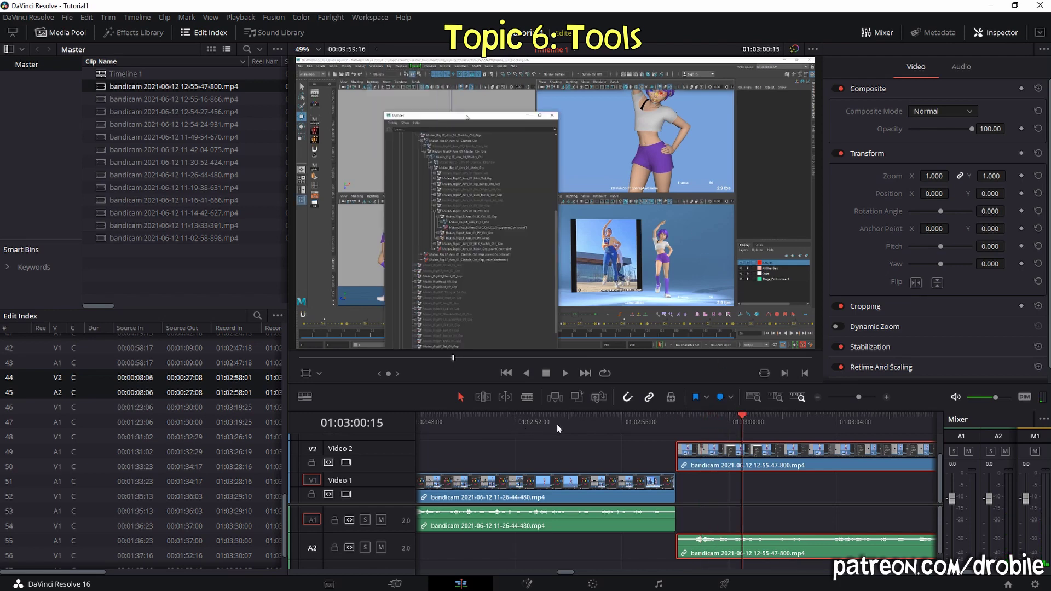
key("space")
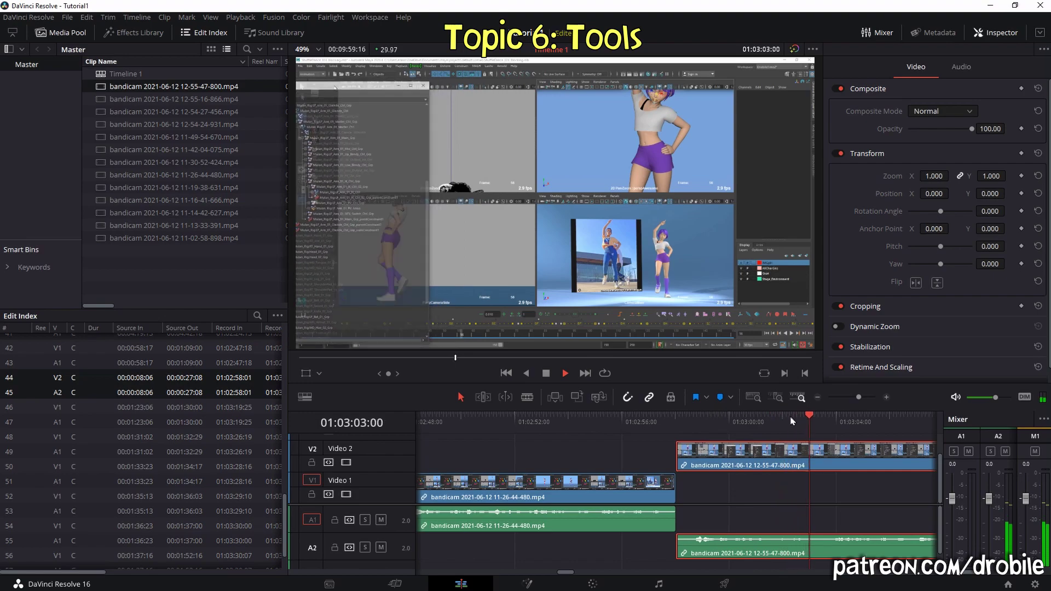